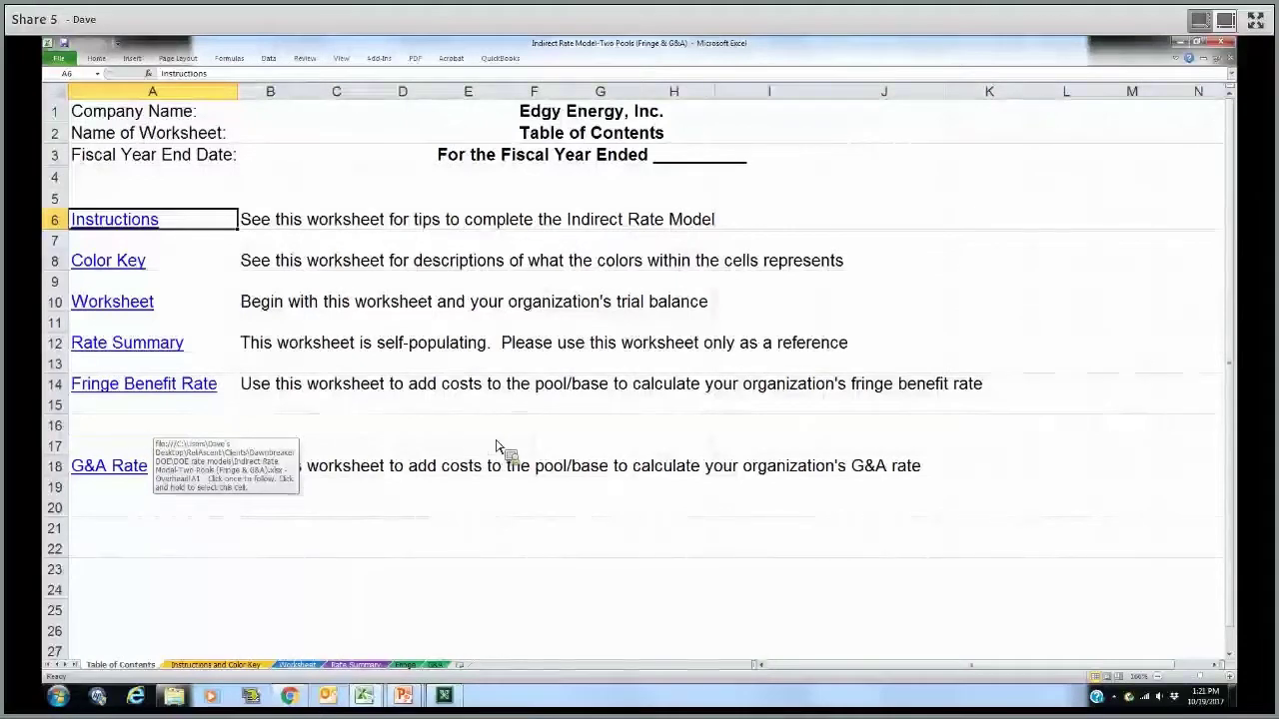
# Open the Instructions and Color Key sheet from the table of contents and review its color key entries and the Overhead Rate navigation link
pyautogui.click(200, 465)
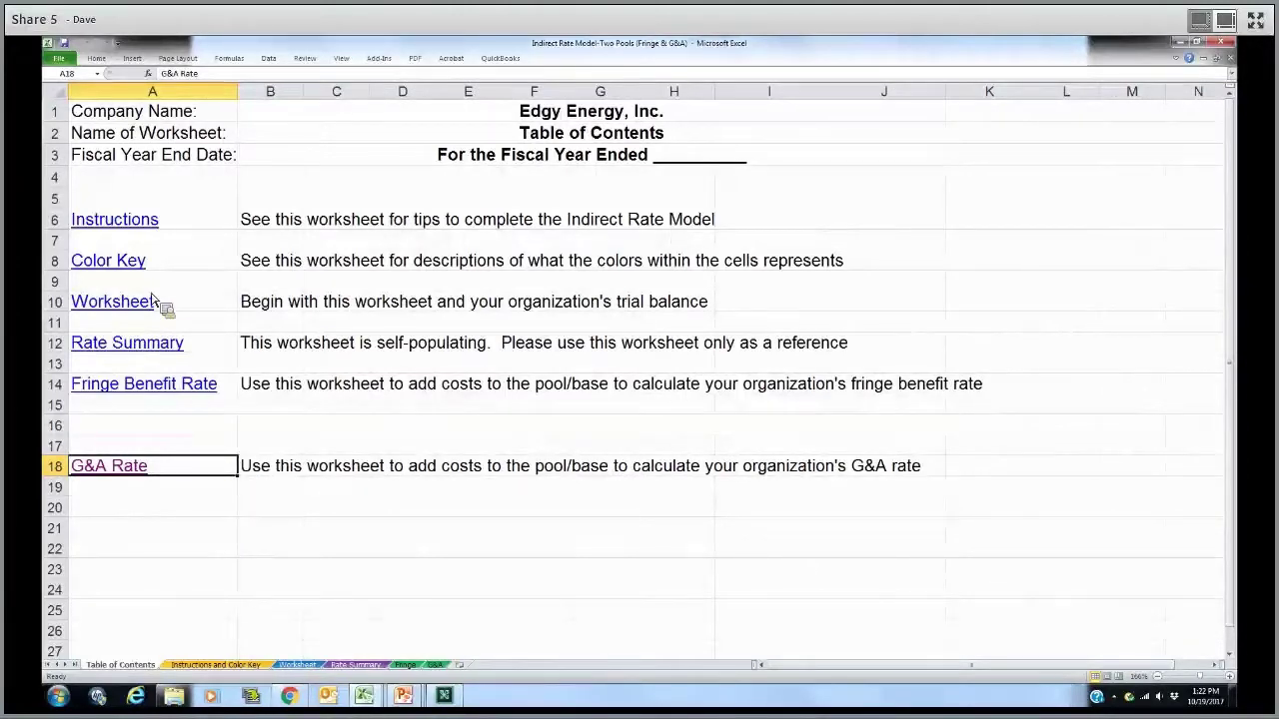
pyautogui.click(147, 220)
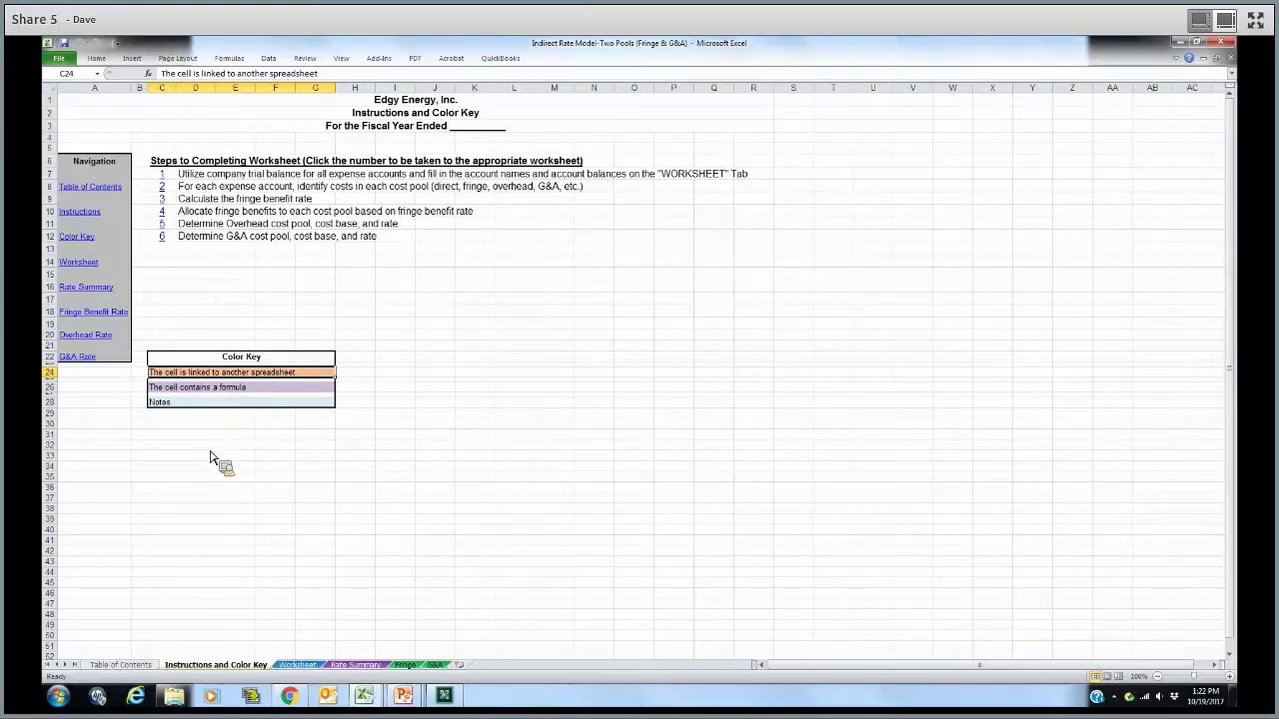
pyautogui.press('Down')
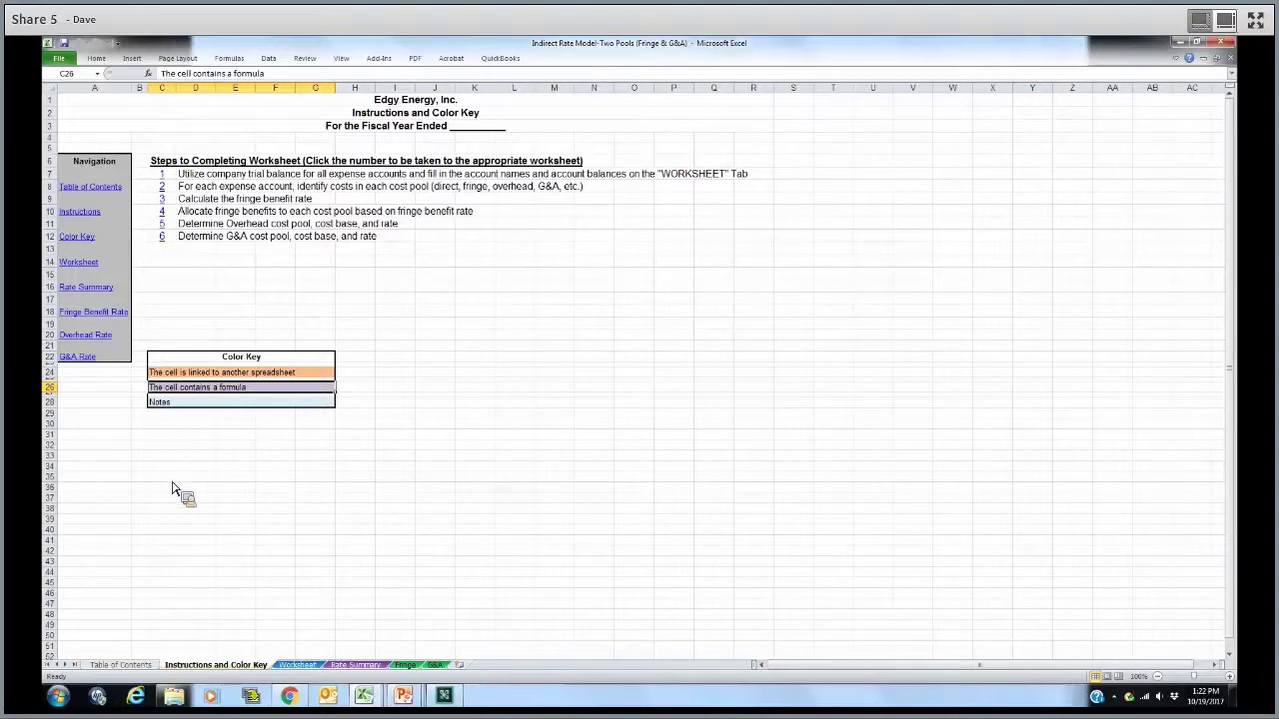
pyautogui.press('Down')
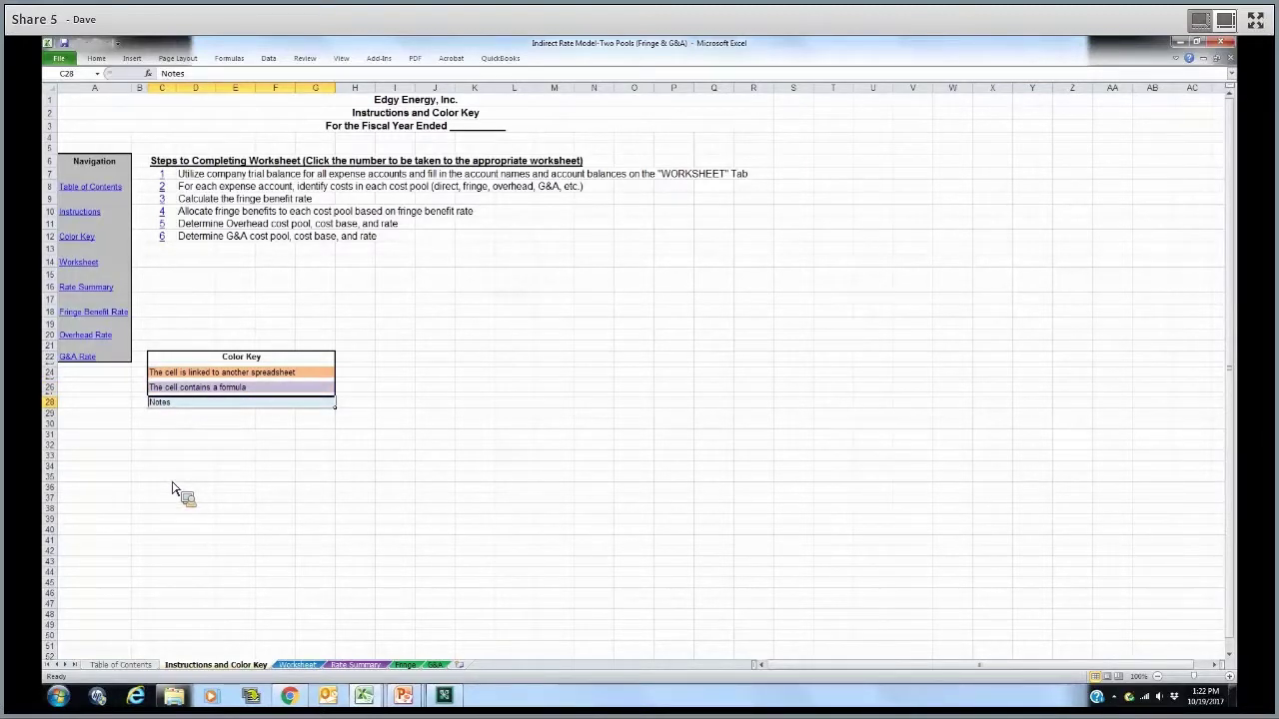
pyautogui.click(97, 338)
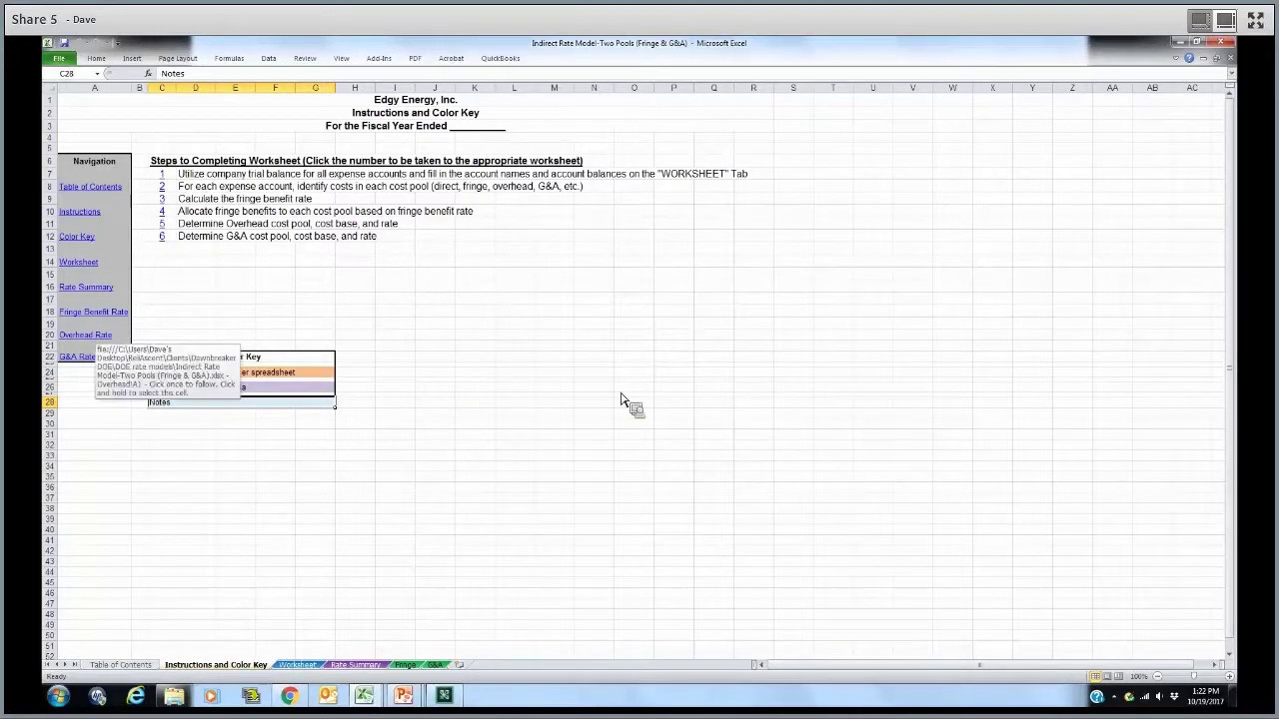
pyautogui.press('Return')
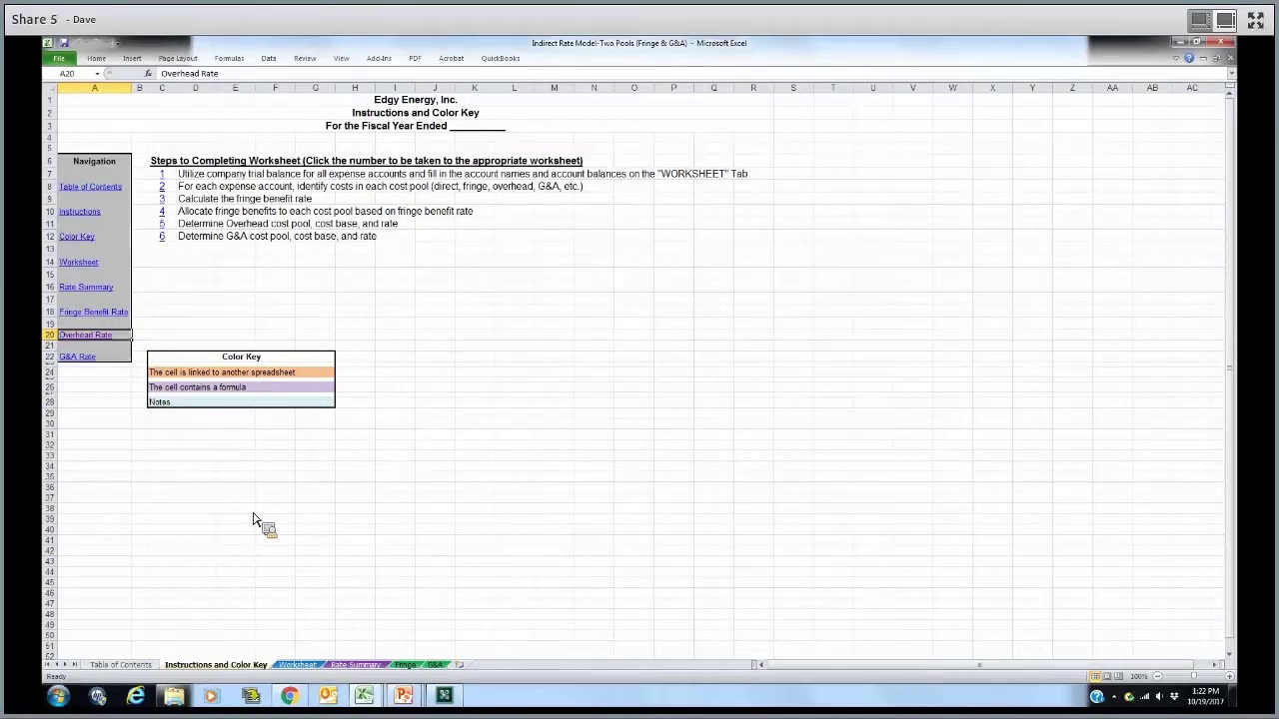
# Open the Worksheet sheet and review the trial balance amounts from Labor down through Licenses, then back up to Telephone
pyautogui.click(299, 665)
pyautogui.scroll(4, 580, 523)
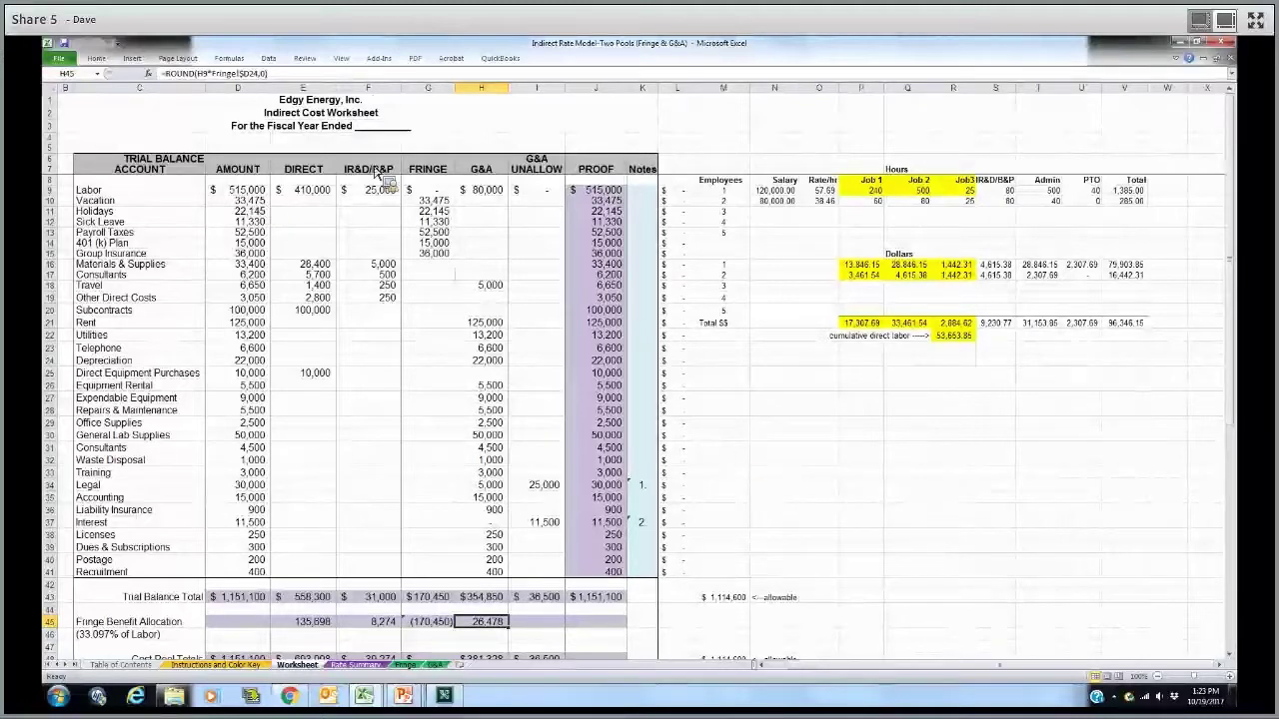
pyautogui.hotkey('ctrl', 'Home')
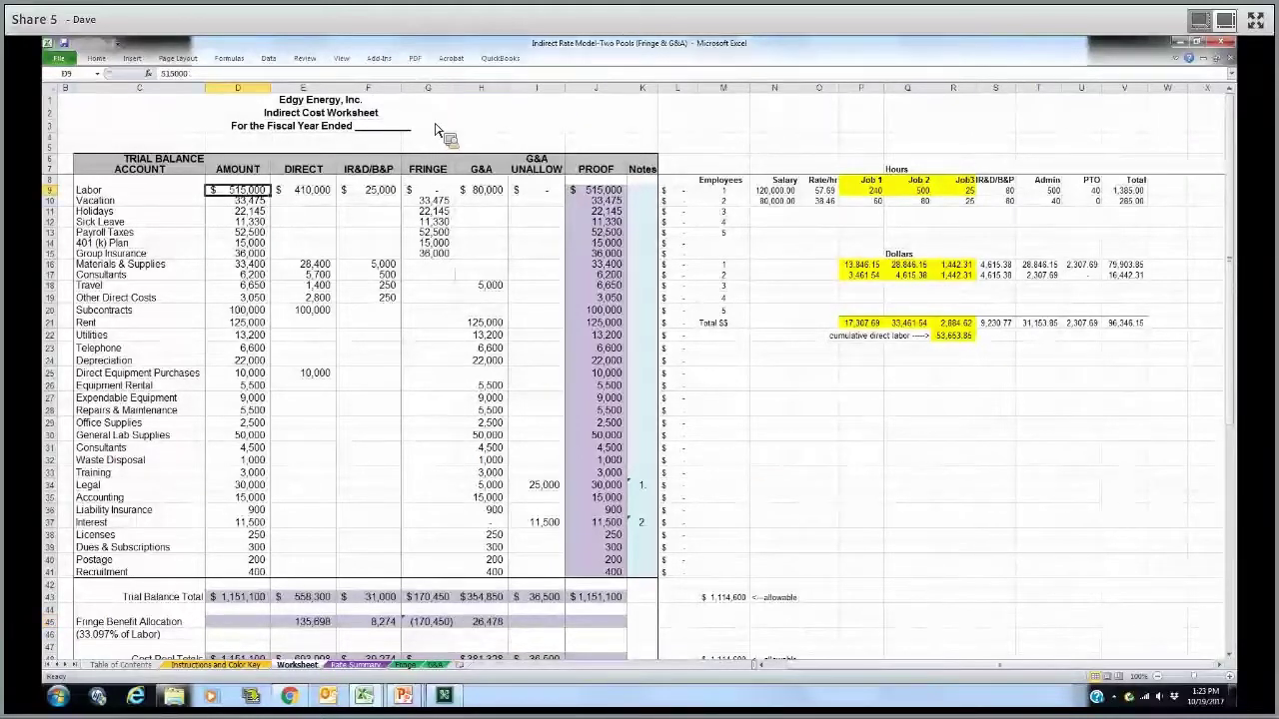
pyautogui.press('Down')
pyautogui.press('Down')
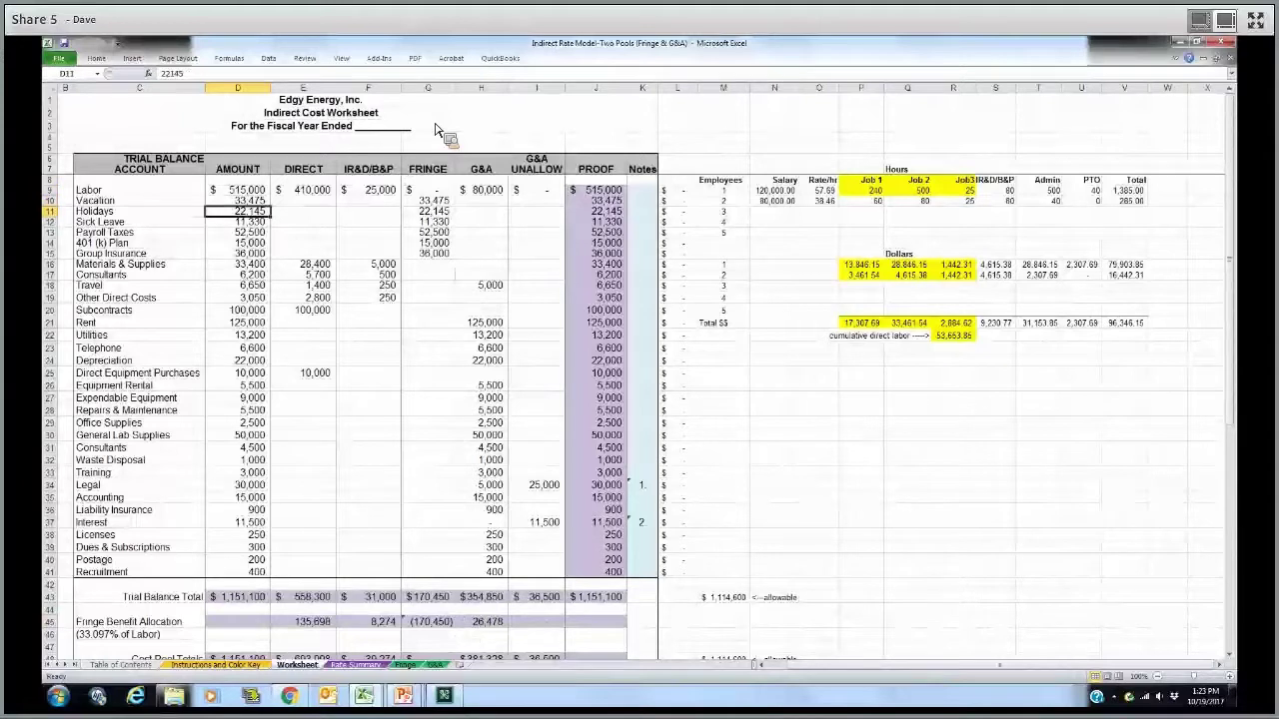
pyautogui.press('Down')
pyautogui.press('Down')
pyautogui.press('Down')
pyautogui.press('Down')
pyautogui.press('Down')
pyautogui.press('Down')
pyautogui.press('Down')
pyautogui.press('Down')
pyautogui.press('Down')
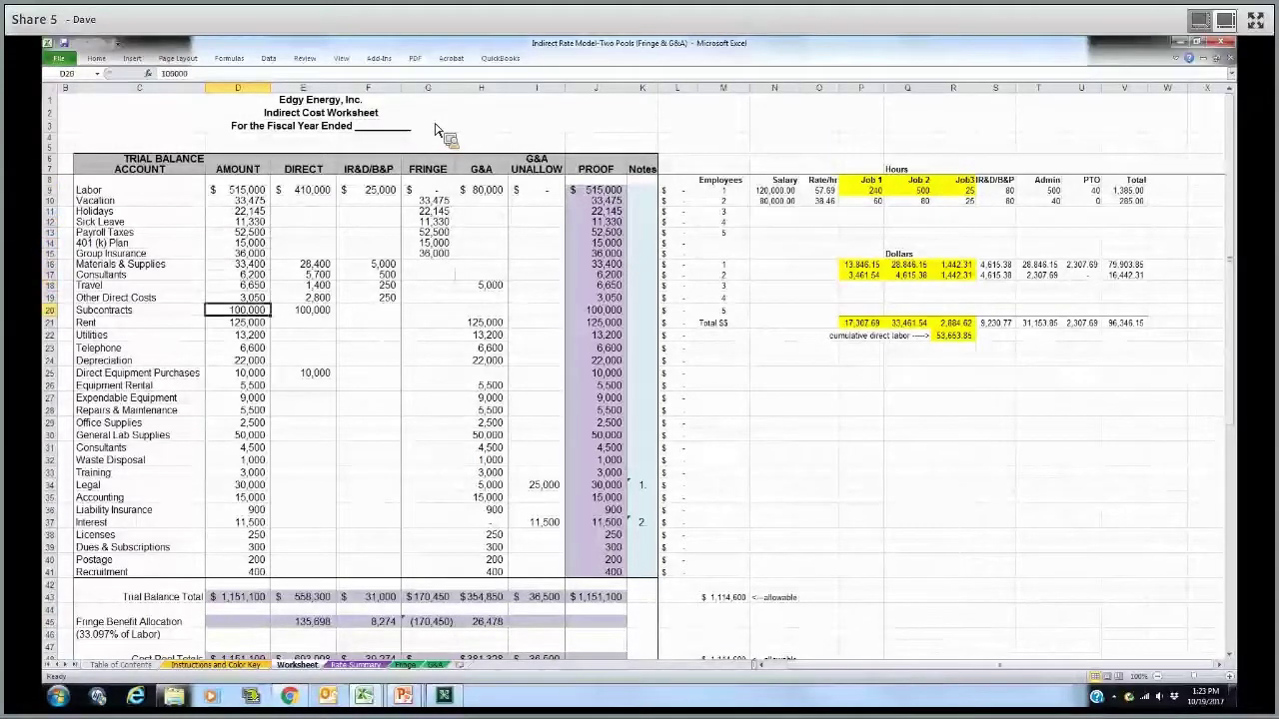
pyautogui.press('Down')
pyautogui.press('Down')
pyautogui.press('Down')
pyautogui.press('Down')
pyautogui.press('Down')
pyautogui.press('Down')
pyautogui.press('Down')
pyautogui.press('Down')
pyautogui.press('Down')
pyautogui.press('Down')
pyautogui.press('Down')
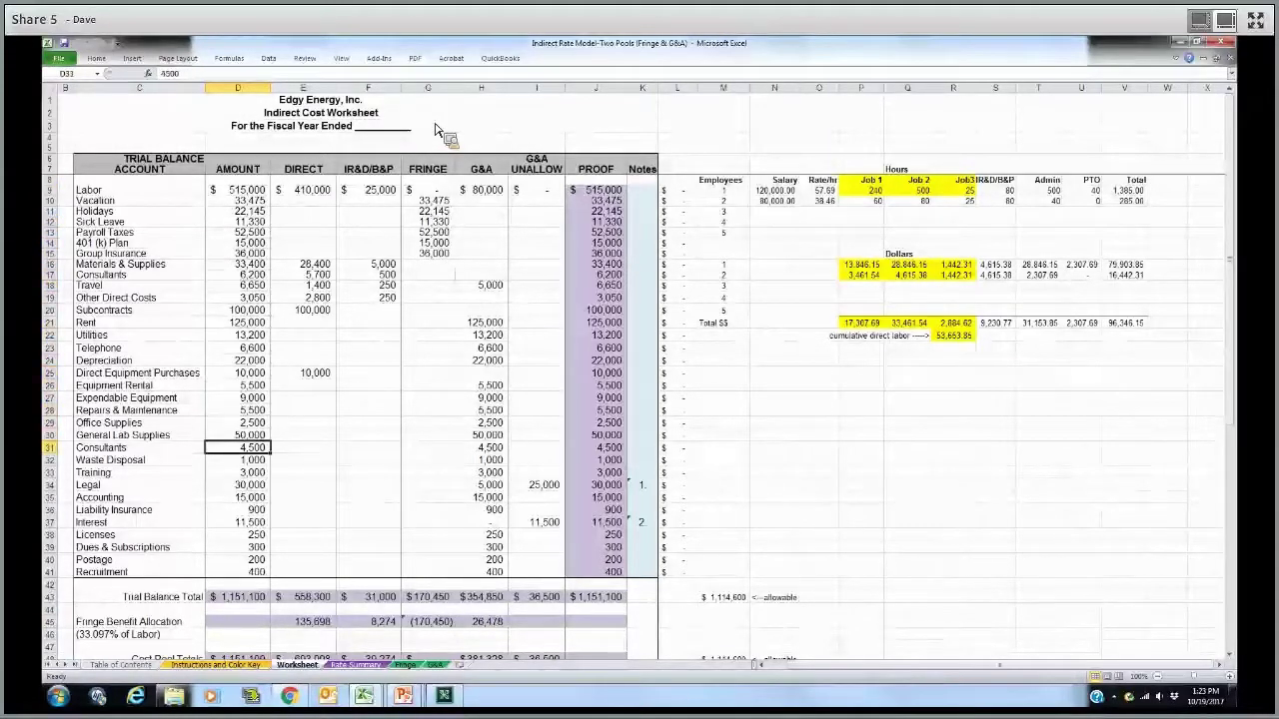
pyautogui.press('Down')
pyautogui.press('Down')
pyautogui.press('Down')
pyautogui.press('Down')
pyautogui.press('Down')
pyautogui.press('Down')
pyautogui.press('Down')
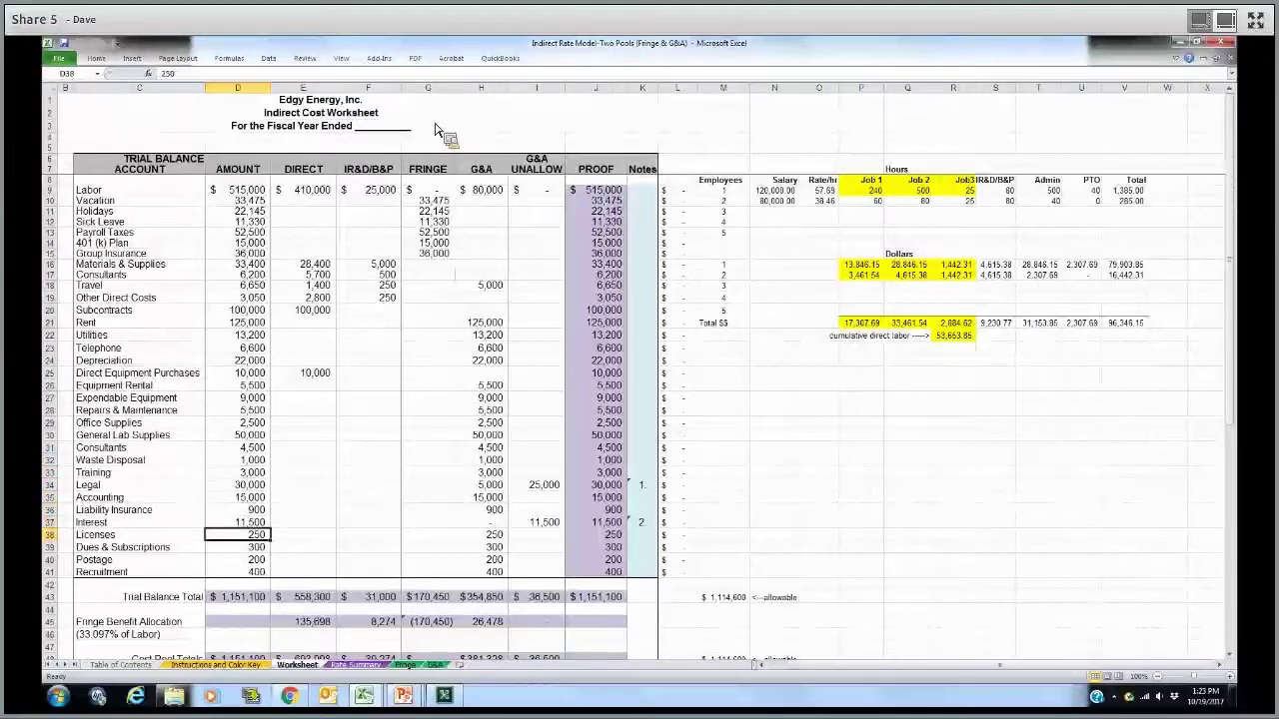
pyautogui.press('Up')
pyautogui.press('Up')
pyautogui.press('Up')
pyautogui.press('Up')
pyautogui.press('Up')
pyautogui.press('Up')
pyautogui.press('Up')
pyautogui.press('Up')
pyautogui.press('Up')
pyautogui.press('Up')
pyautogui.press('Up')
pyautogui.press('Up')
pyautogui.press('Up')
pyautogui.press('Up')
pyautogui.press('Up')
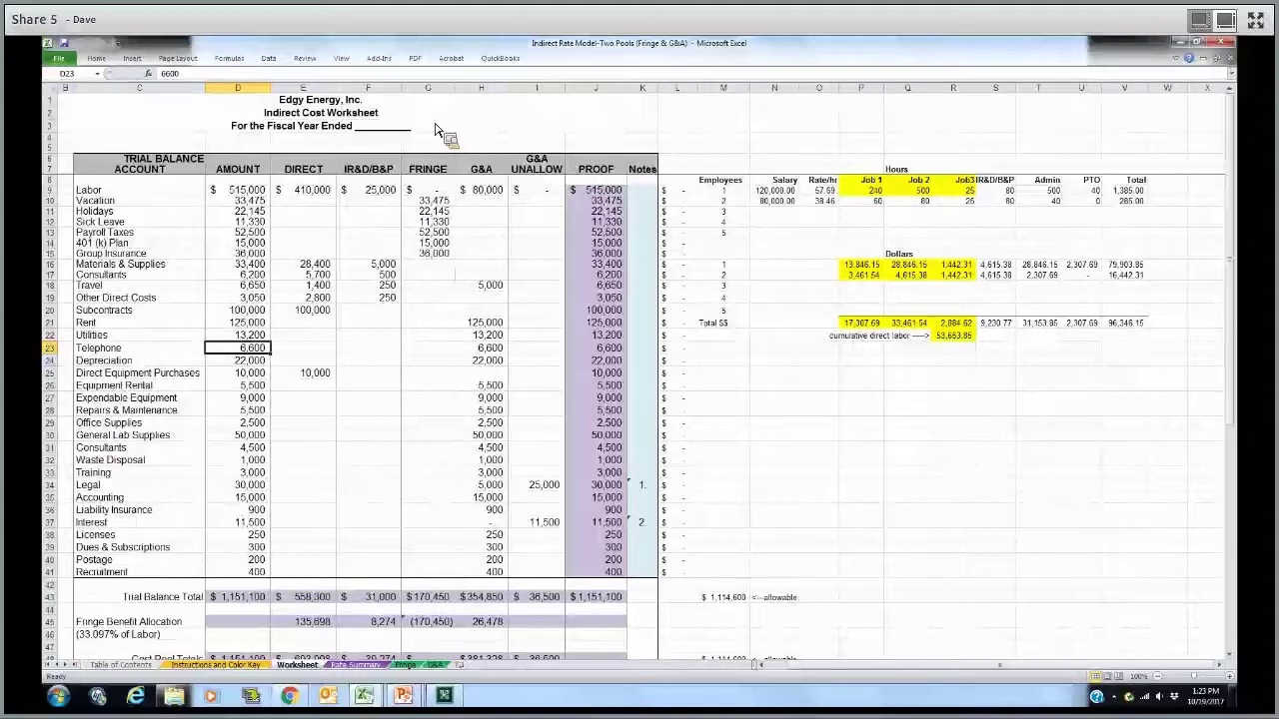
# Return to the Instructions and Color Key sheet and read the first step about using the company trial balance
pyautogui.click(222, 666)
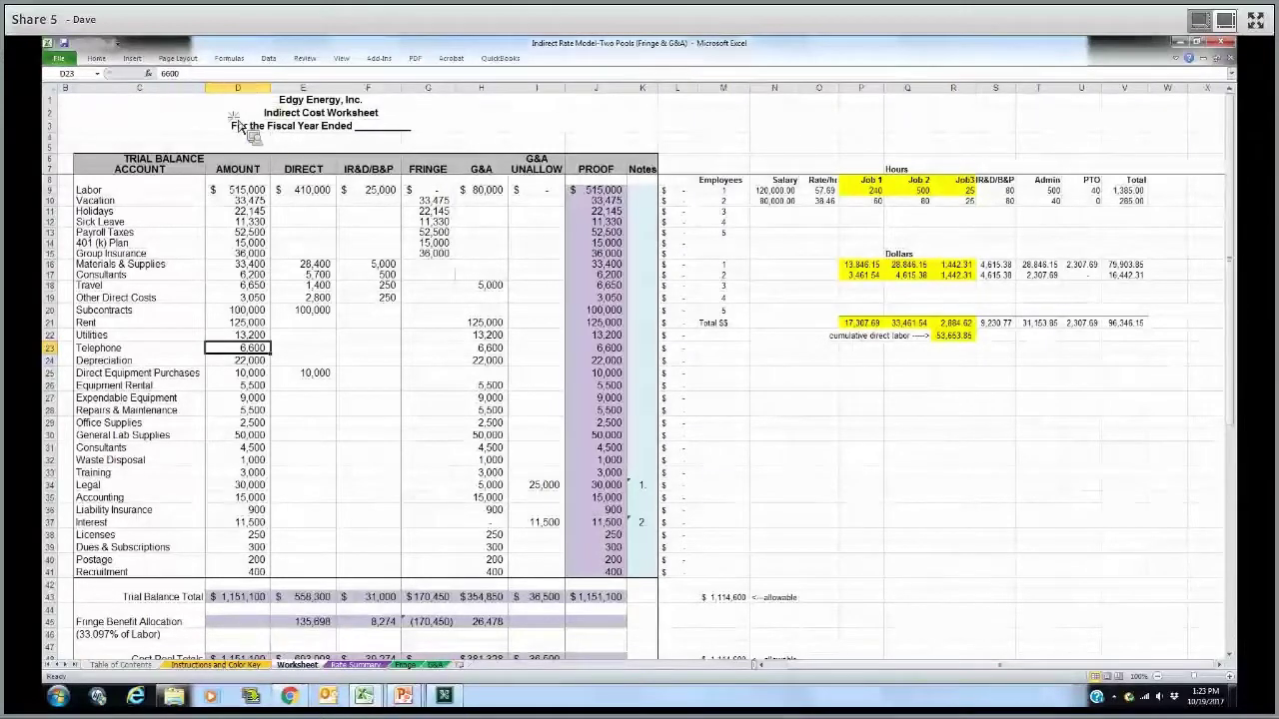
pyautogui.click(196, 174)
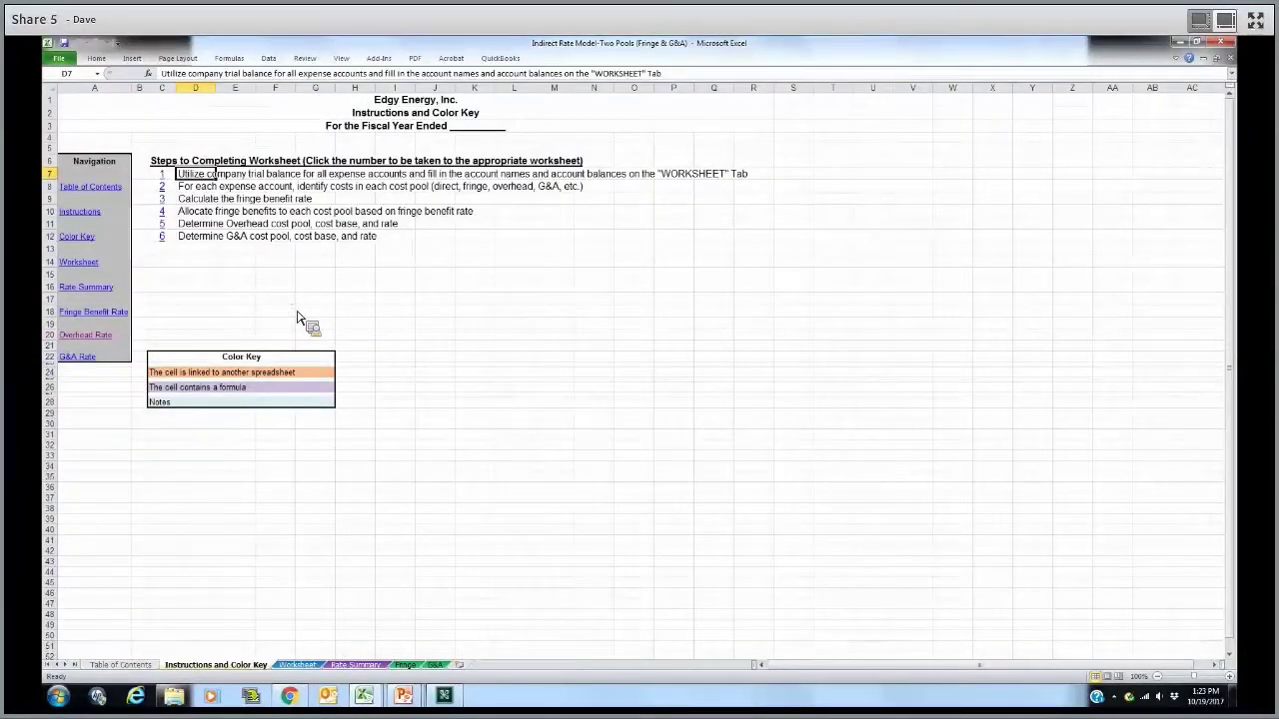
pyautogui.click(280, 312)
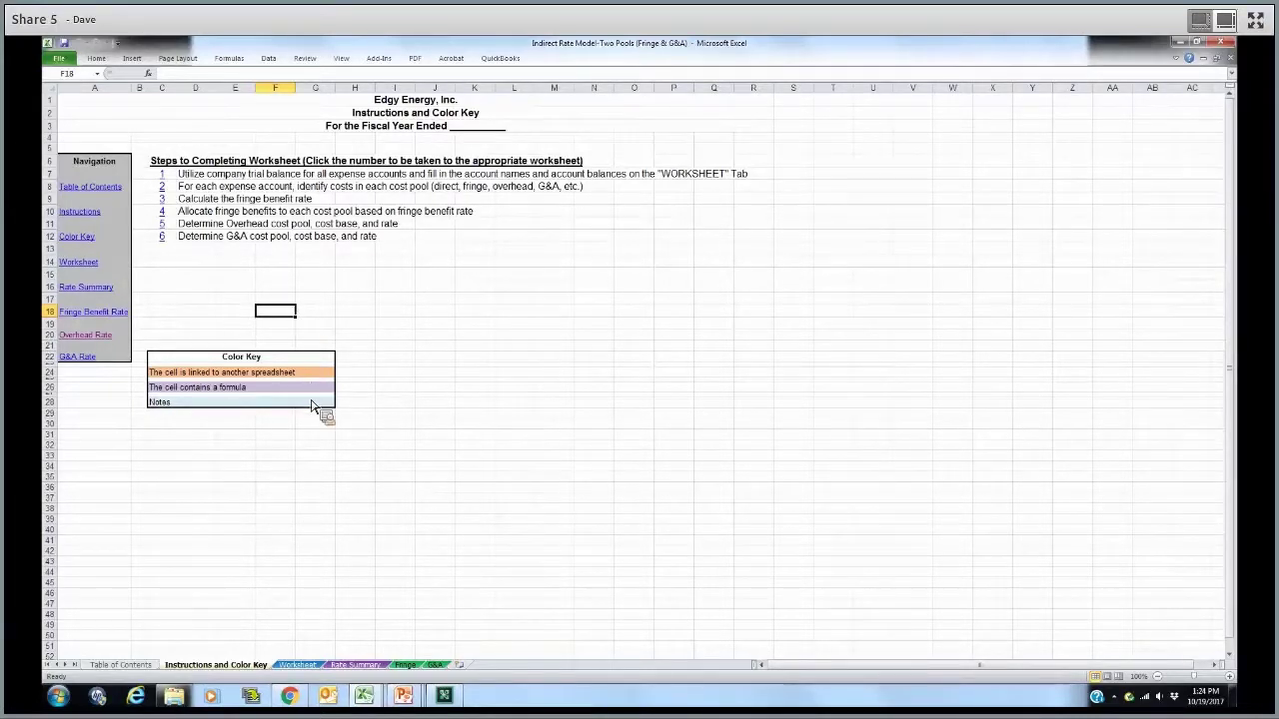
# Go back to the Worksheet sheet and examine the trial balance account names and the Amount column
pyautogui.click(302, 666)
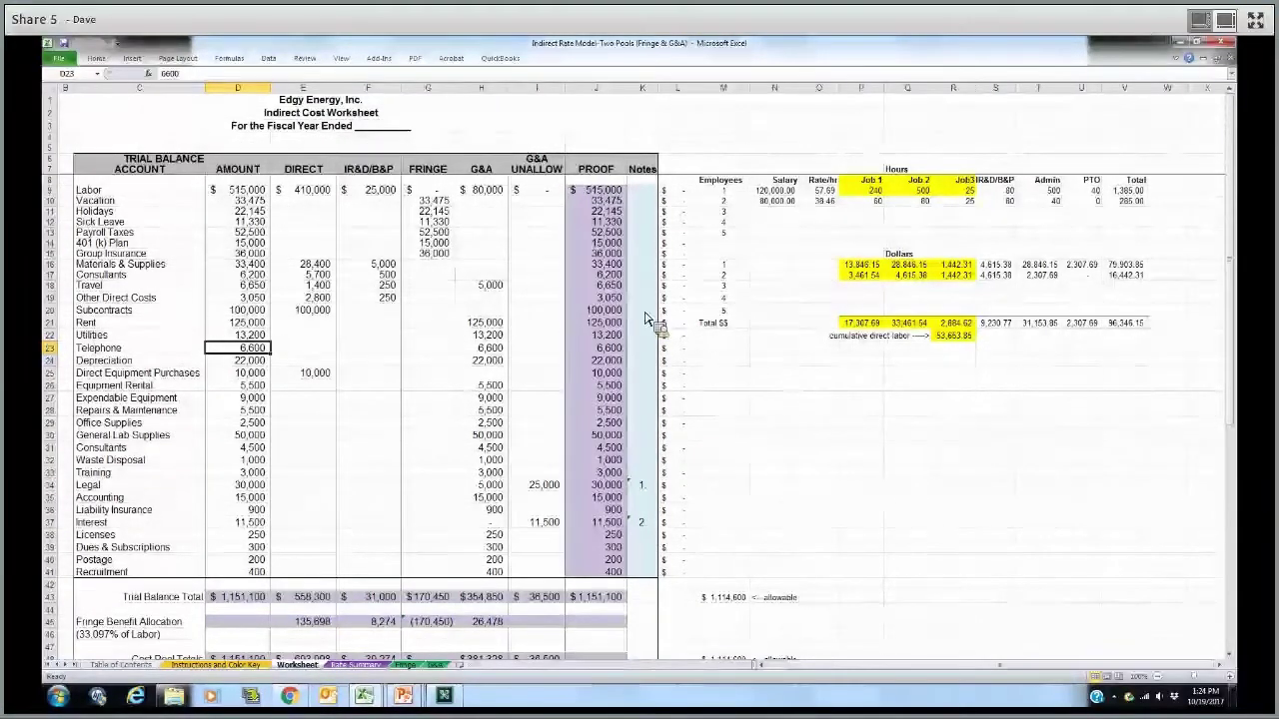
pyautogui.click(142, 194)
pyautogui.press('Down')
pyautogui.press('Down')
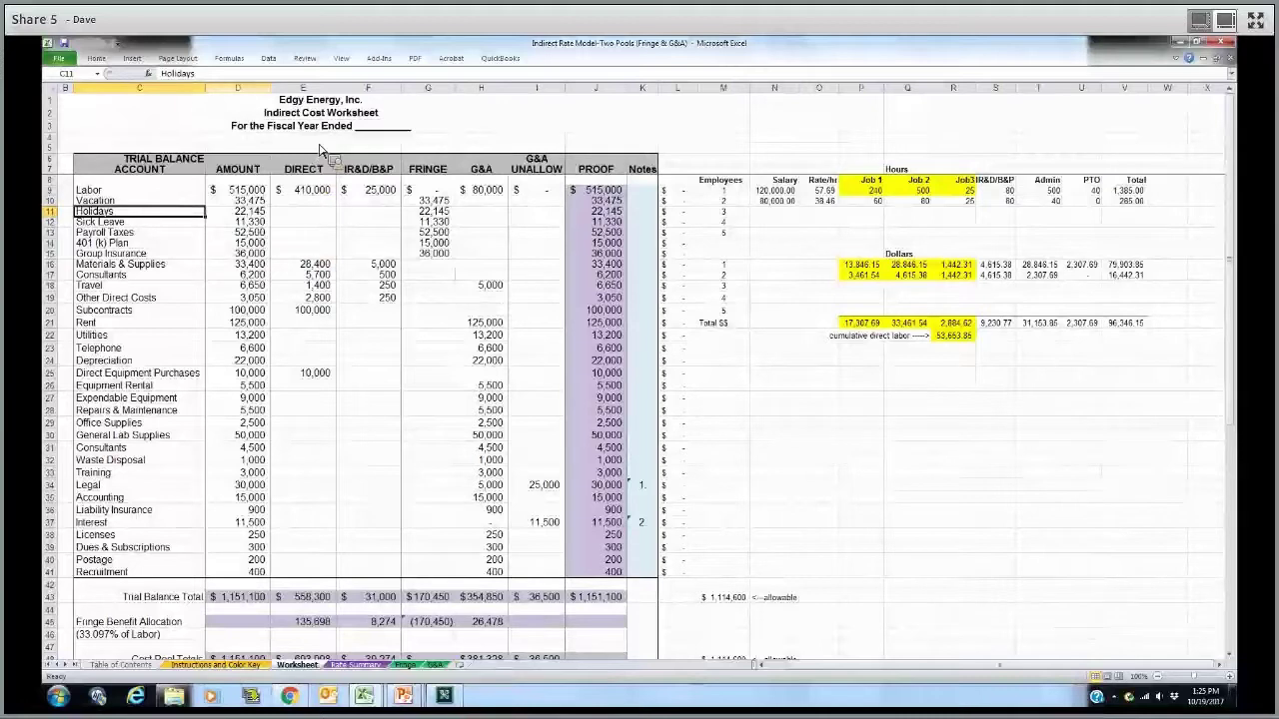
pyautogui.click(238, 88)
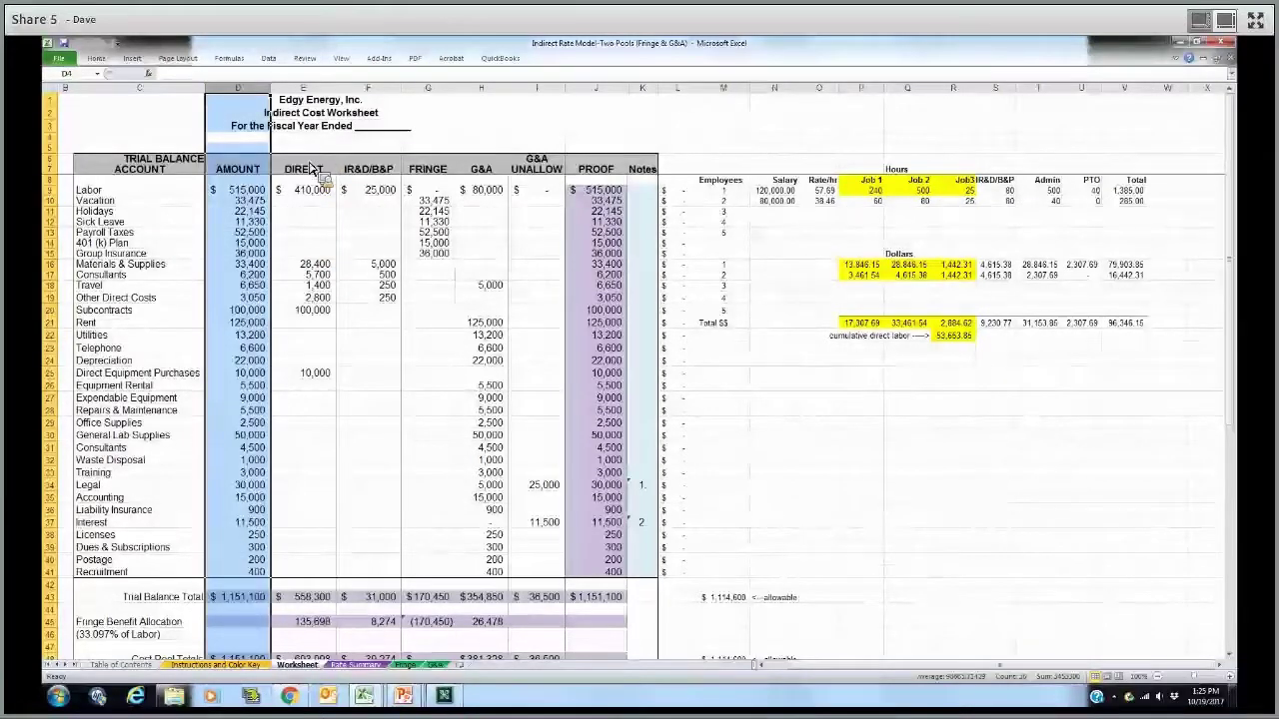
pyautogui.click(312, 170)
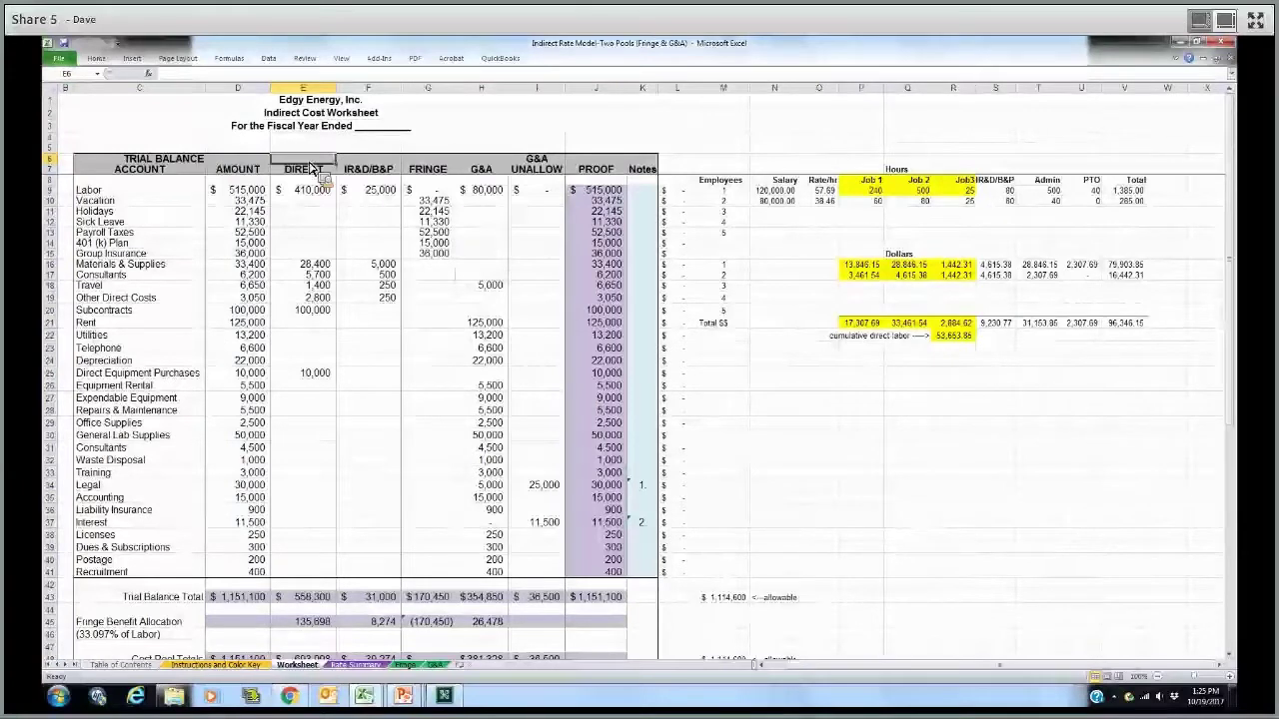
pyautogui.click(263, 192)
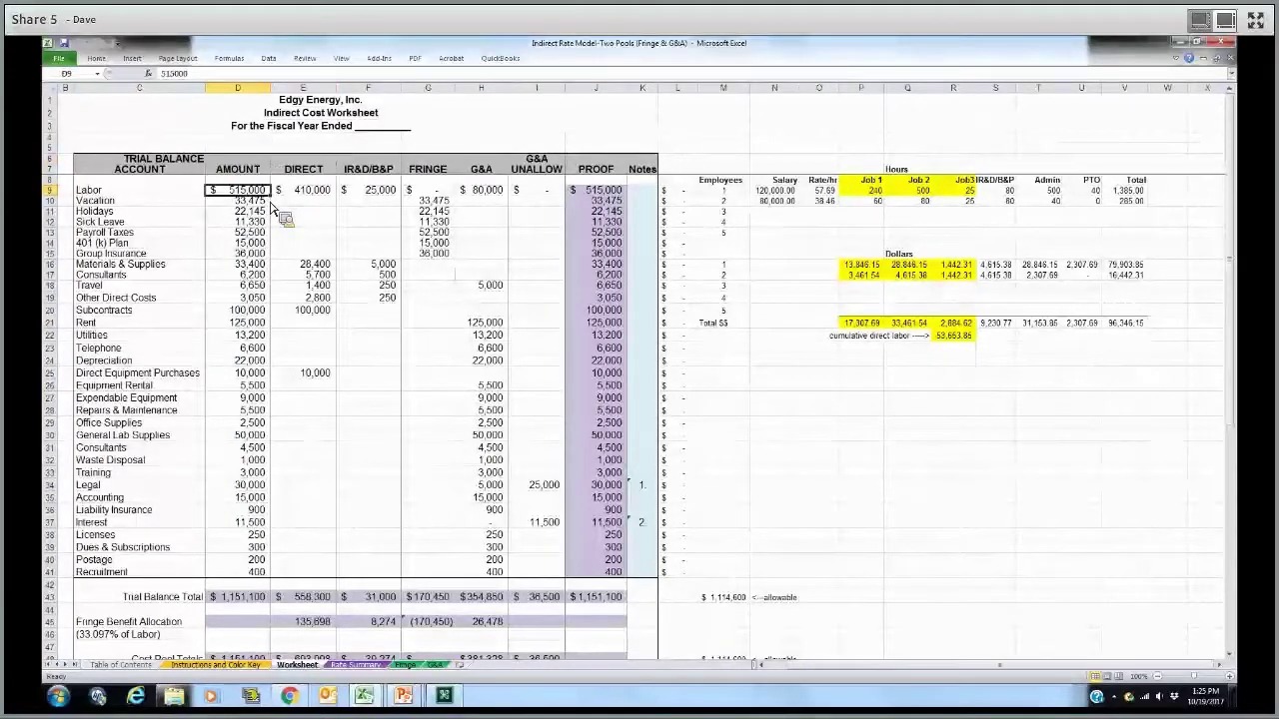
# Examine the cost category columns one by one: Direct, IR&D/B&P, Fringe, G&A and G&A Unallow
pyautogui.click(314, 89)
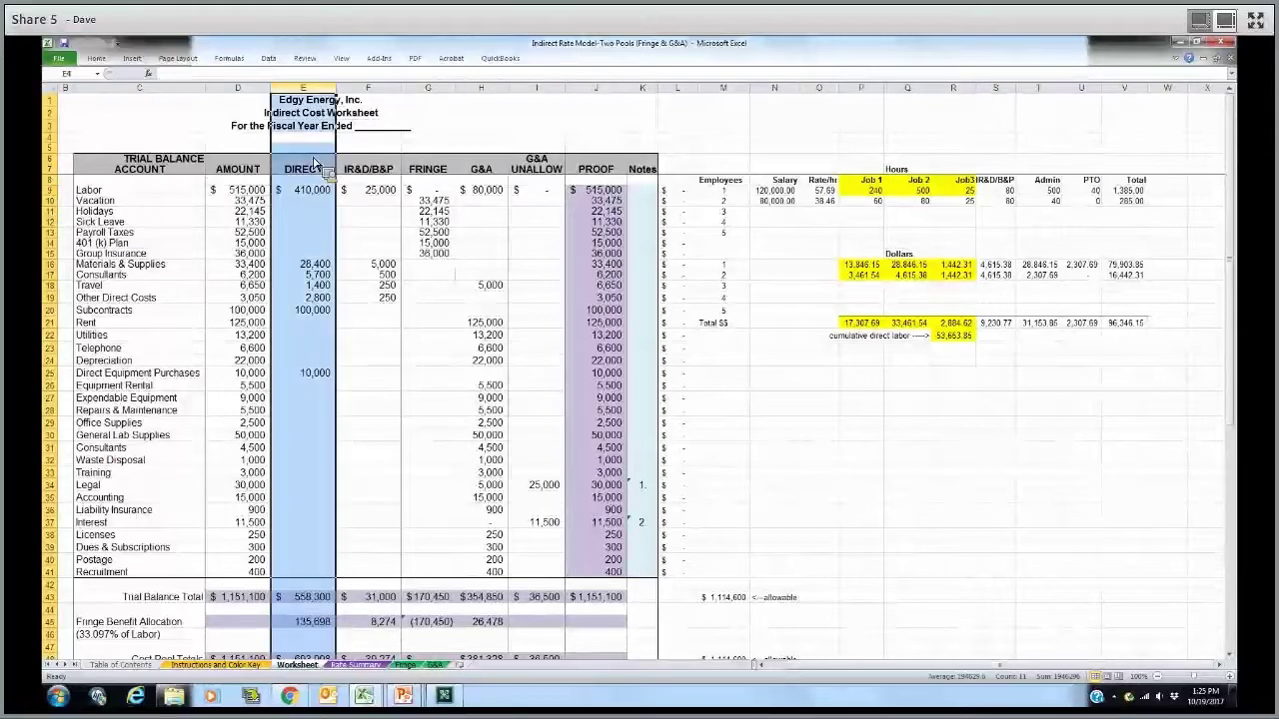
pyautogui.click(316, 163)
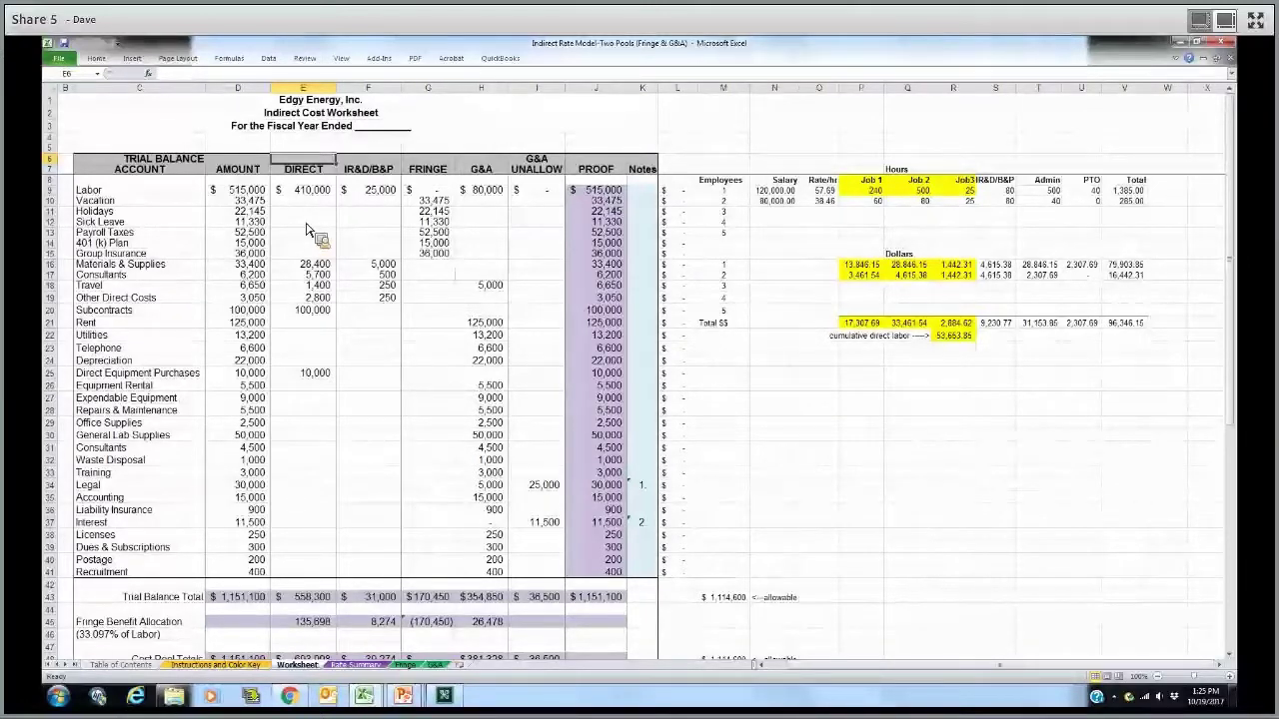
pyautogui.click(368, 162)
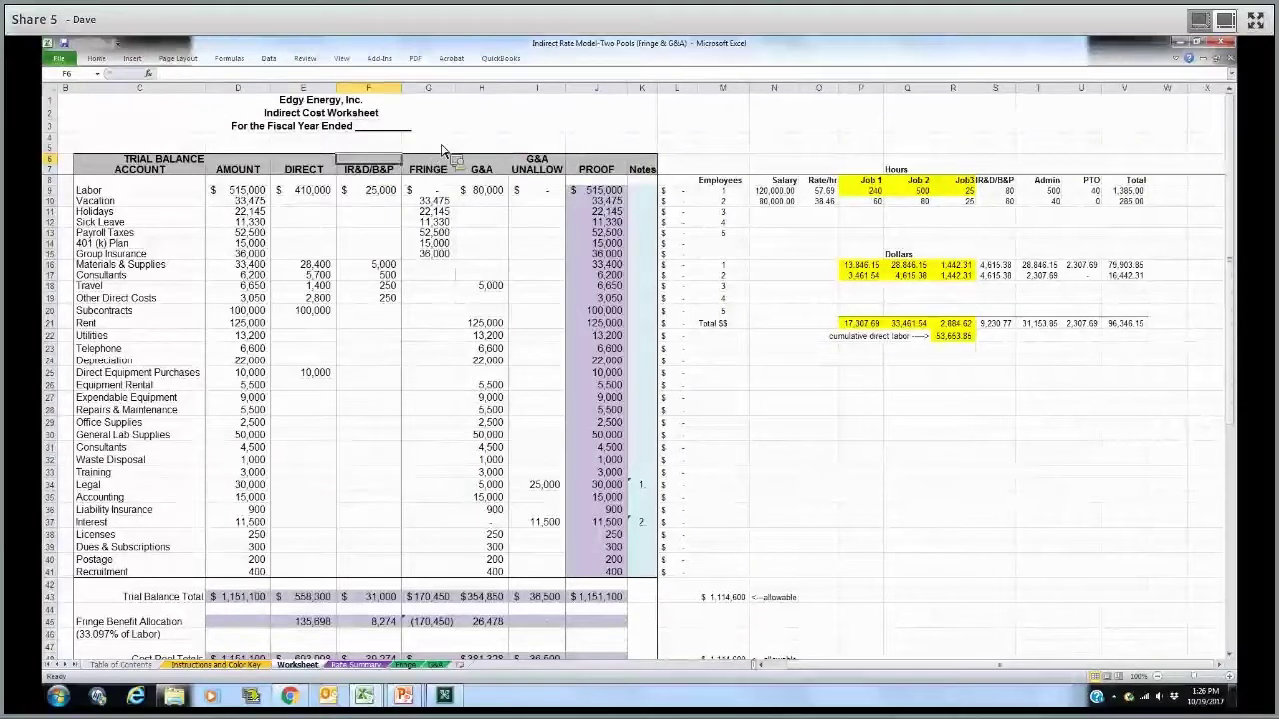
pyautogui.press('Right')
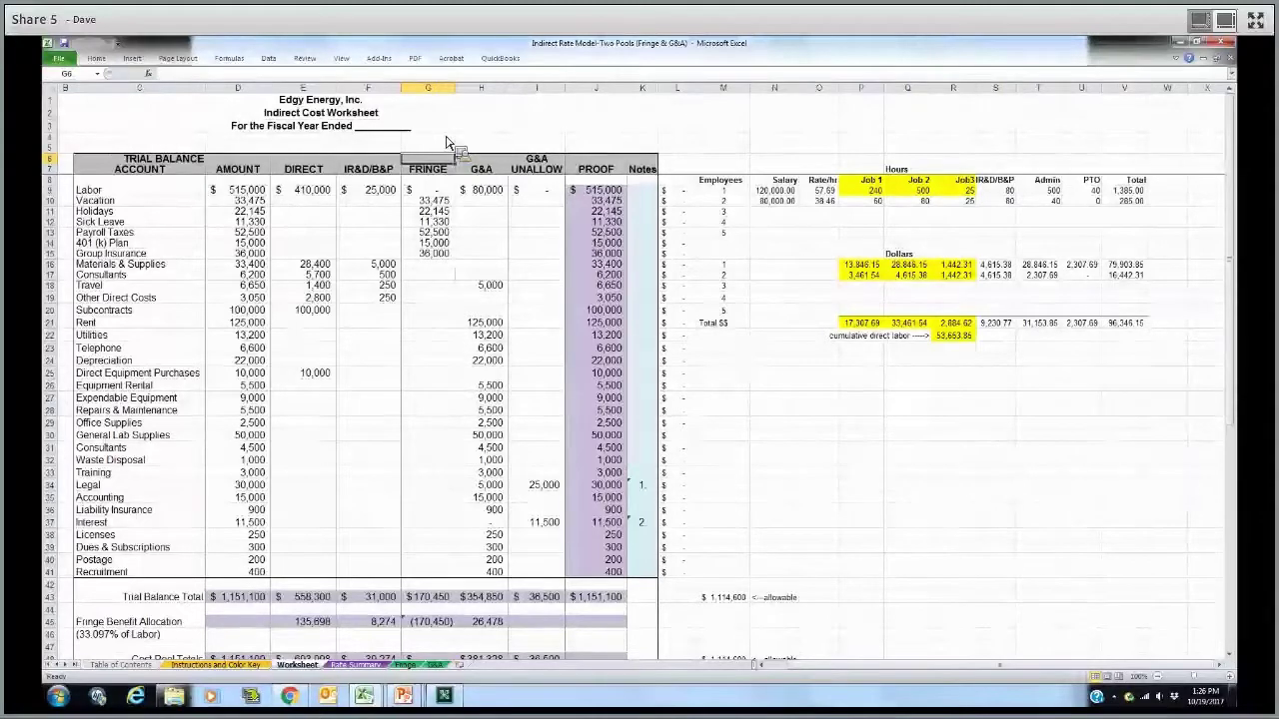
pyautogui.press('Right')
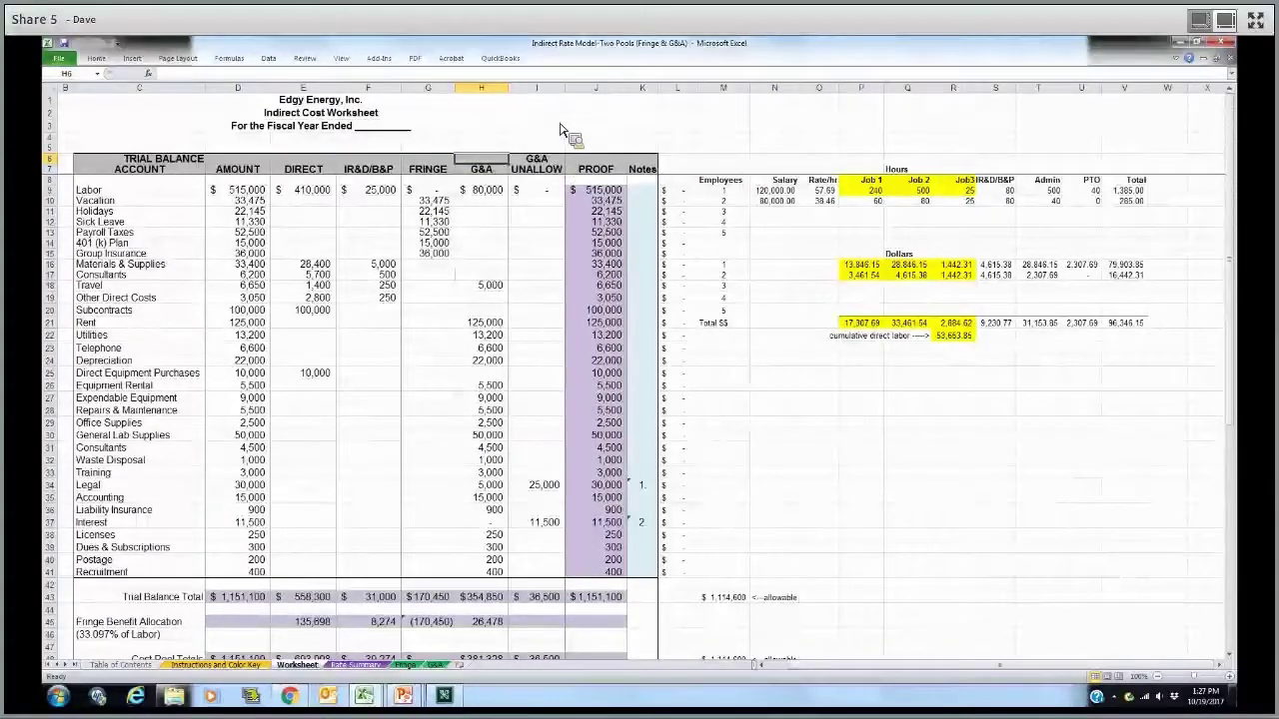
pyautogui.press('Right')
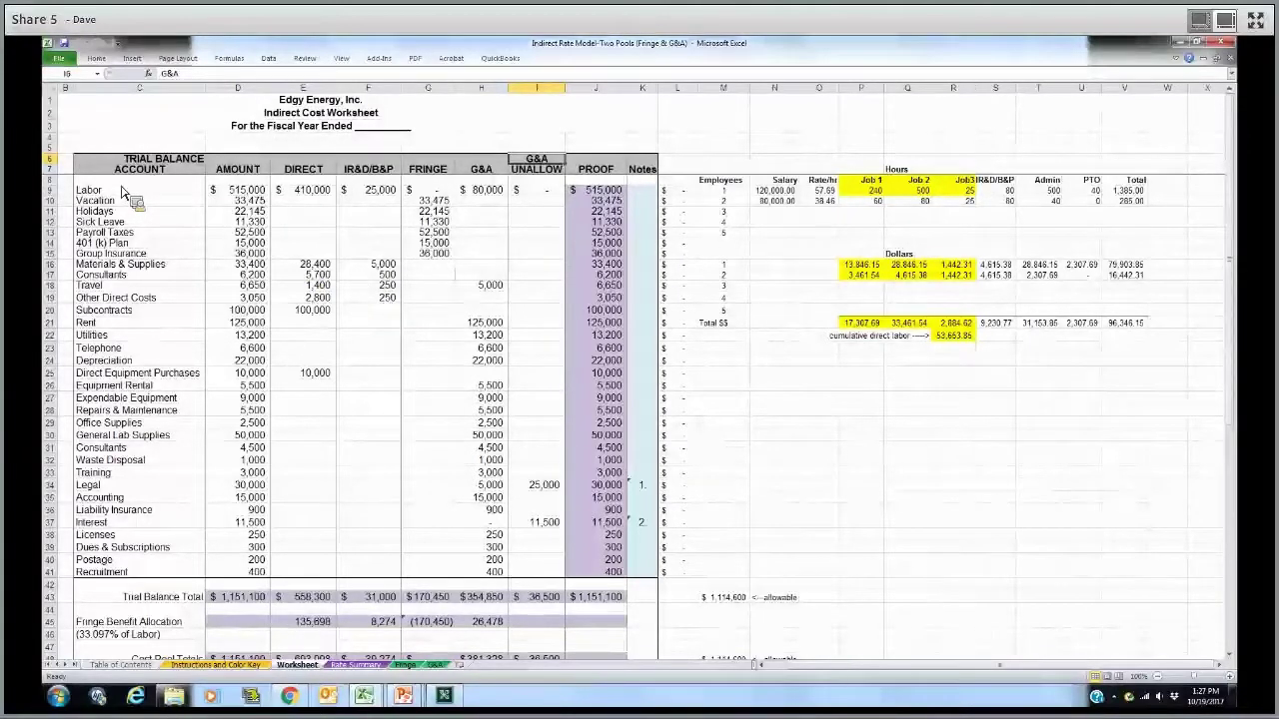
# Check the Labor account's amount in row 9 and the Trial Balance Total of the Amount column
pyautogui.click(178, 190)
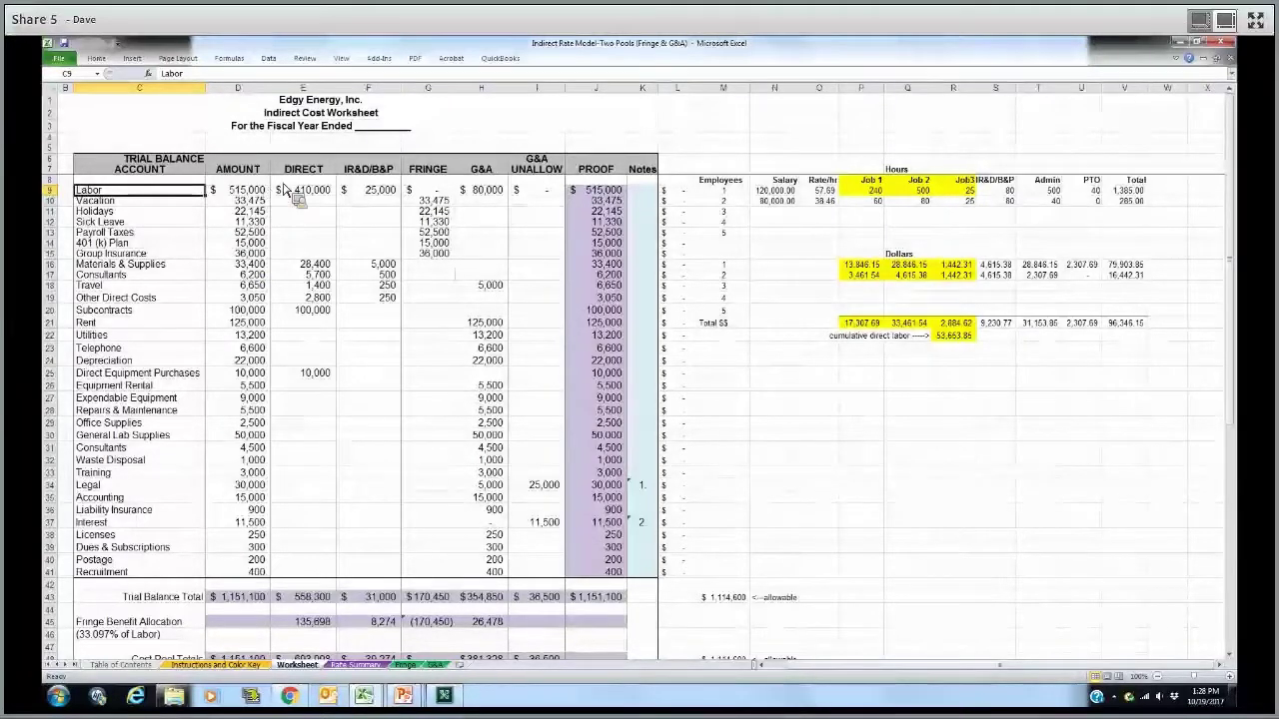
pyautogui.press('Right')
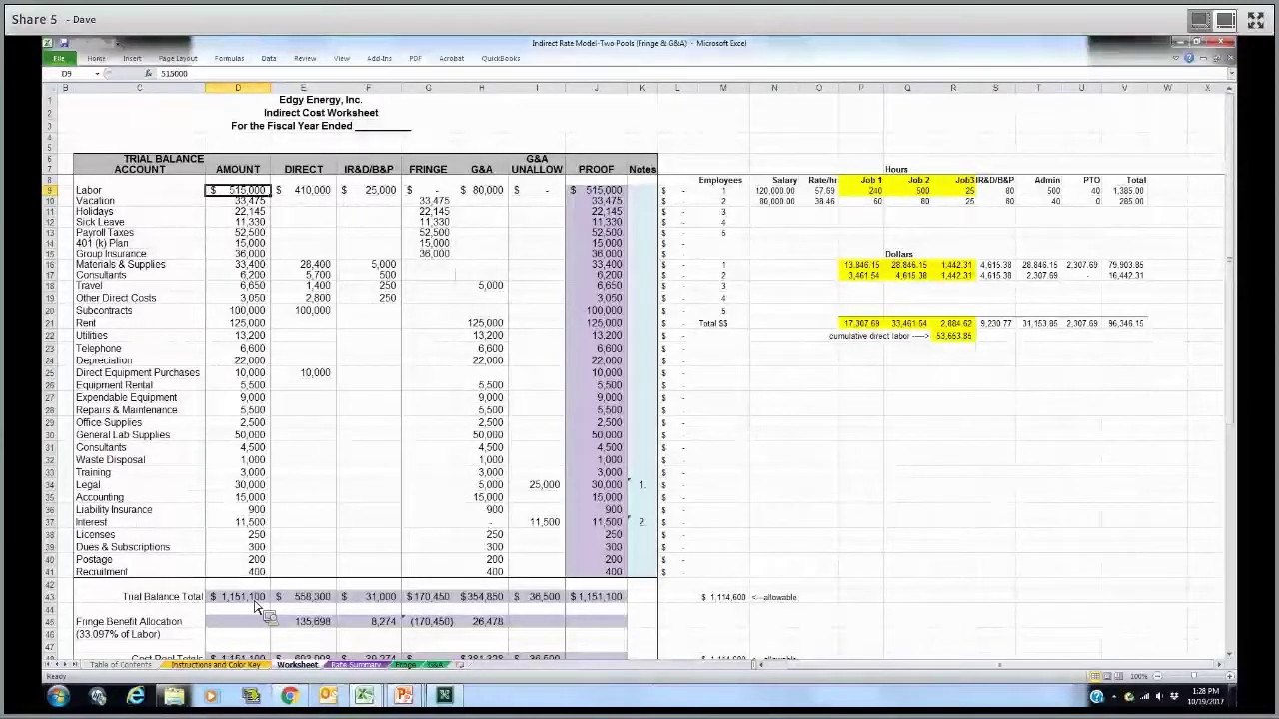
pyautogui.hotkey('ctrl', 'Down')
pyautogui.hotkey('ctrl', 'Down')
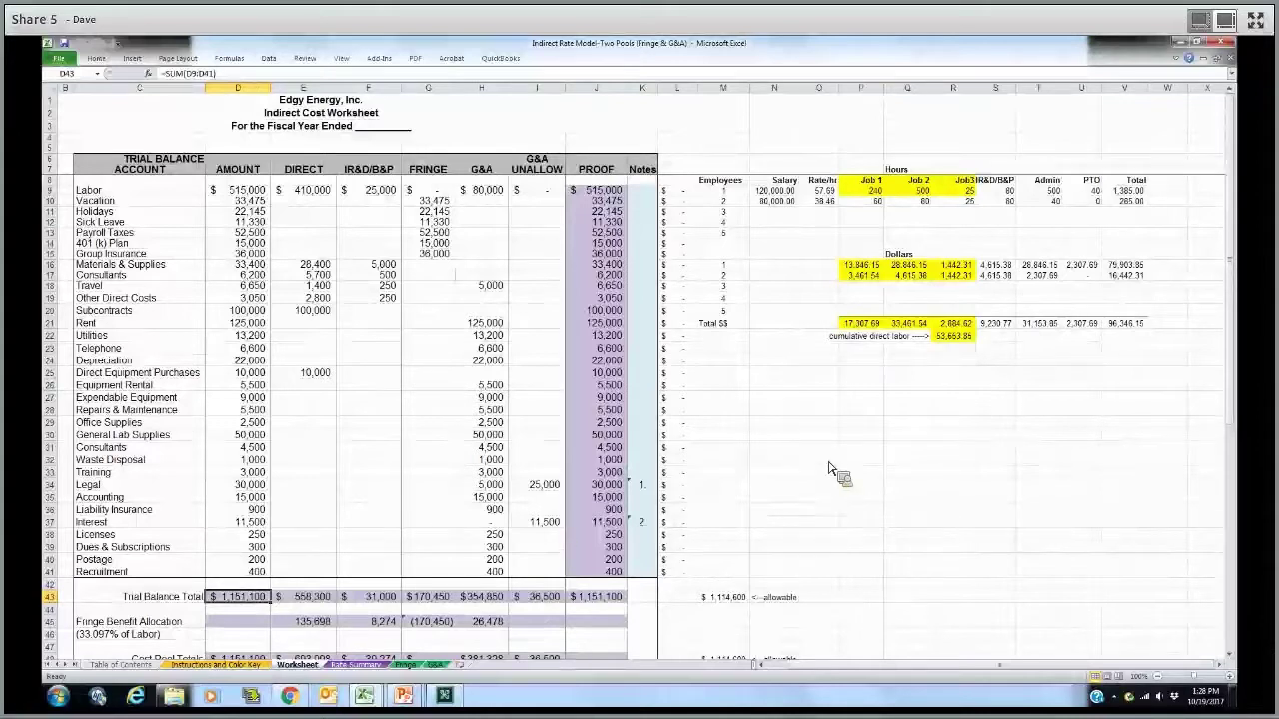
# Examine how the Labor amount in row 9 is distributed across the Direct, IR&D/B&P, Fringe and G&A columns
pyautogui.click(321, 194)
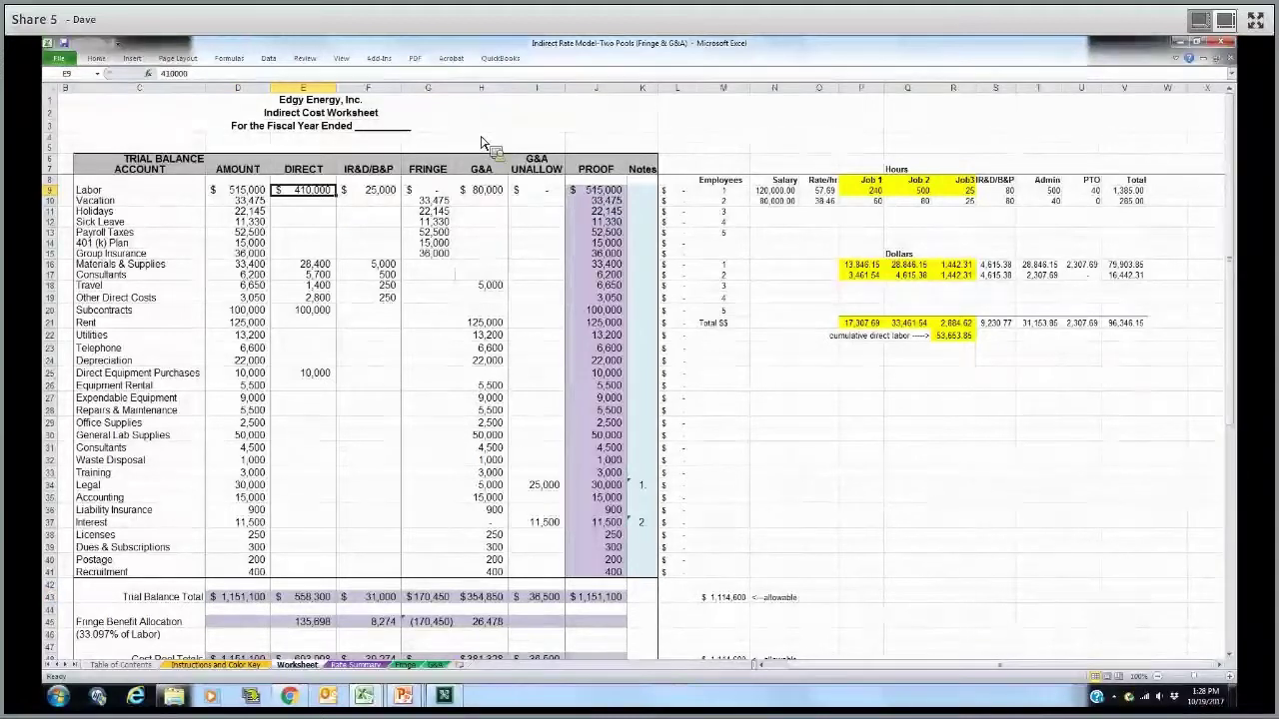
pyautogui.press('Right')
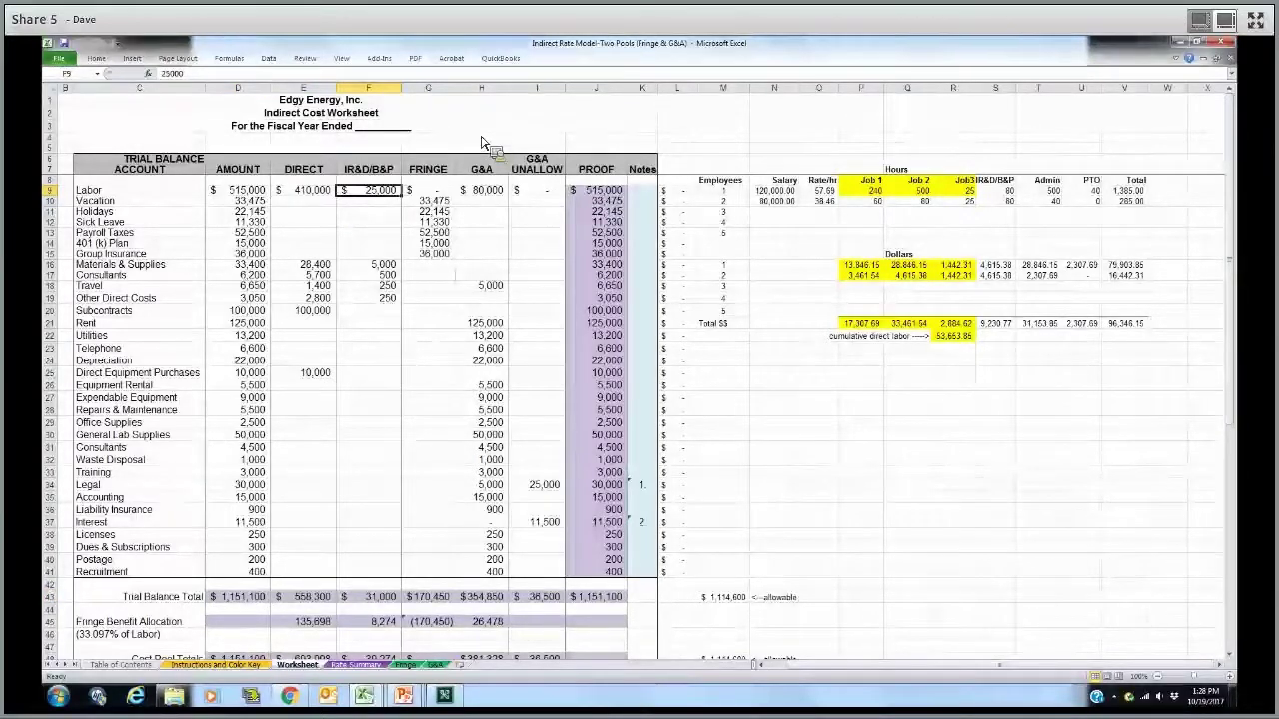
pyautogui.press('Right')
pyautogui.press('Right')
pyautogui.press('Left')
pyautogui.press('Left')
pyautogui.press('Left')
pyautogui.press('Left')
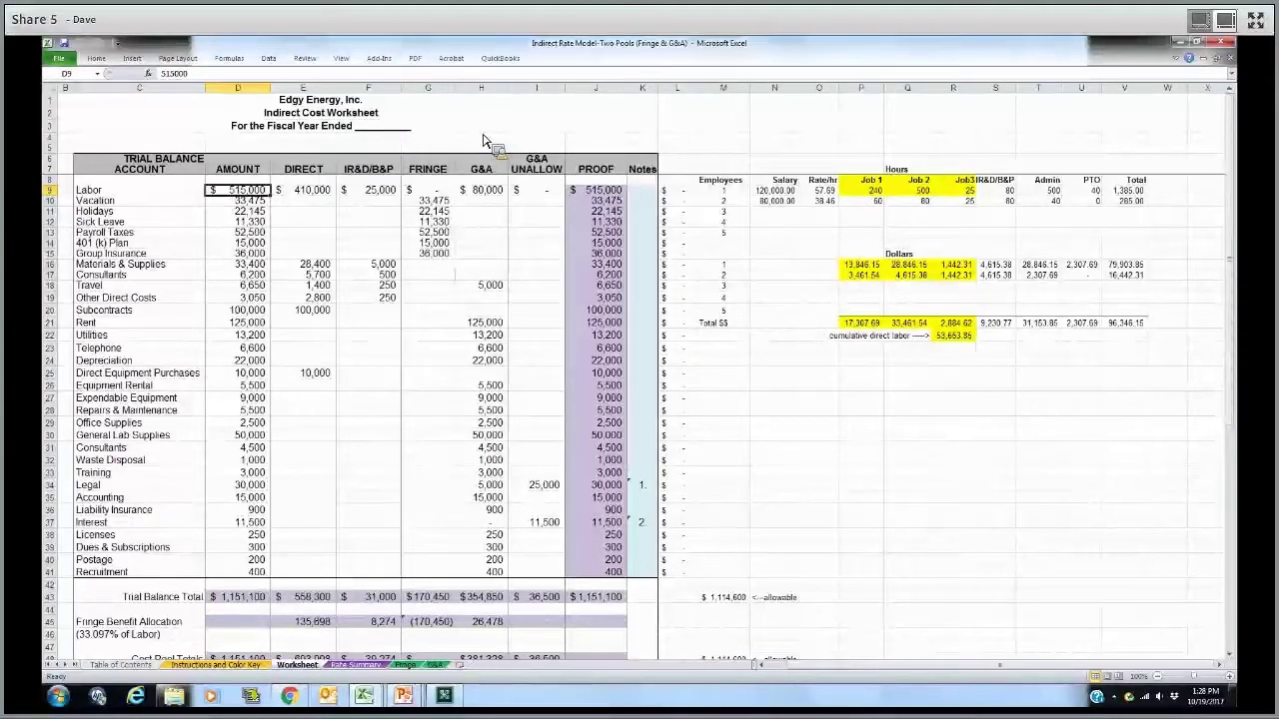
pyautogui.press('Right')
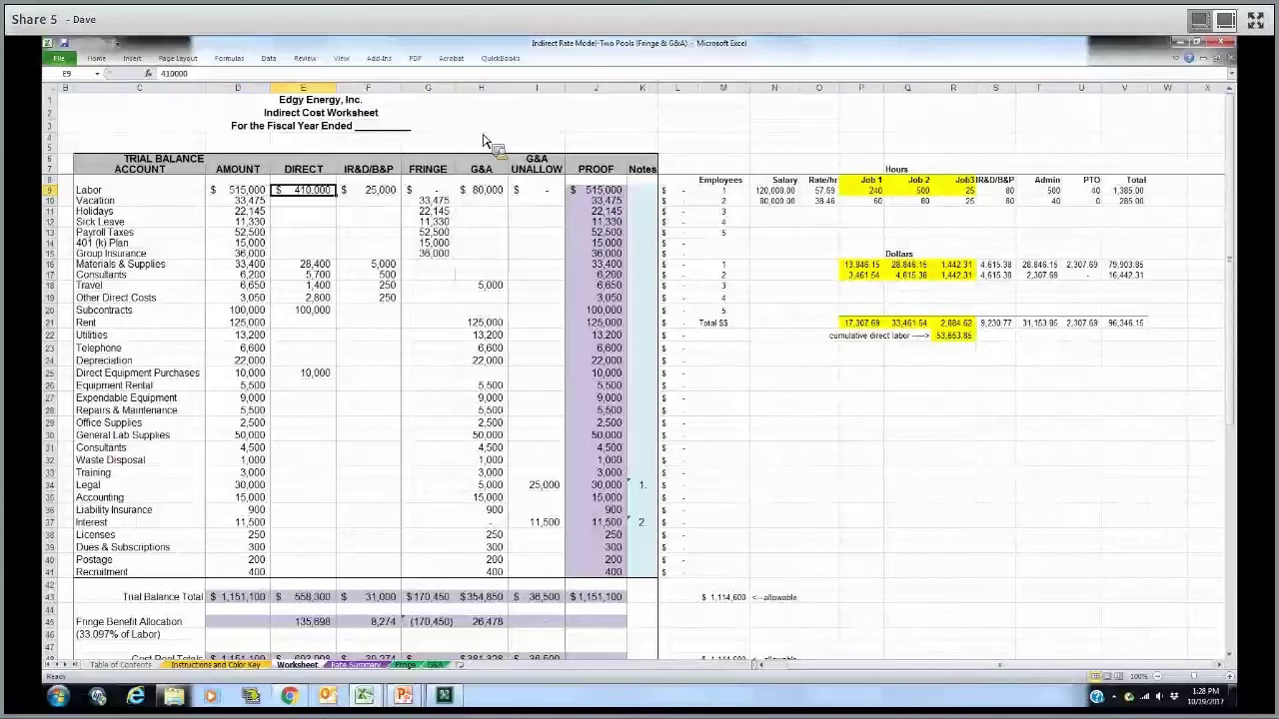
pyautogui.press('Right')
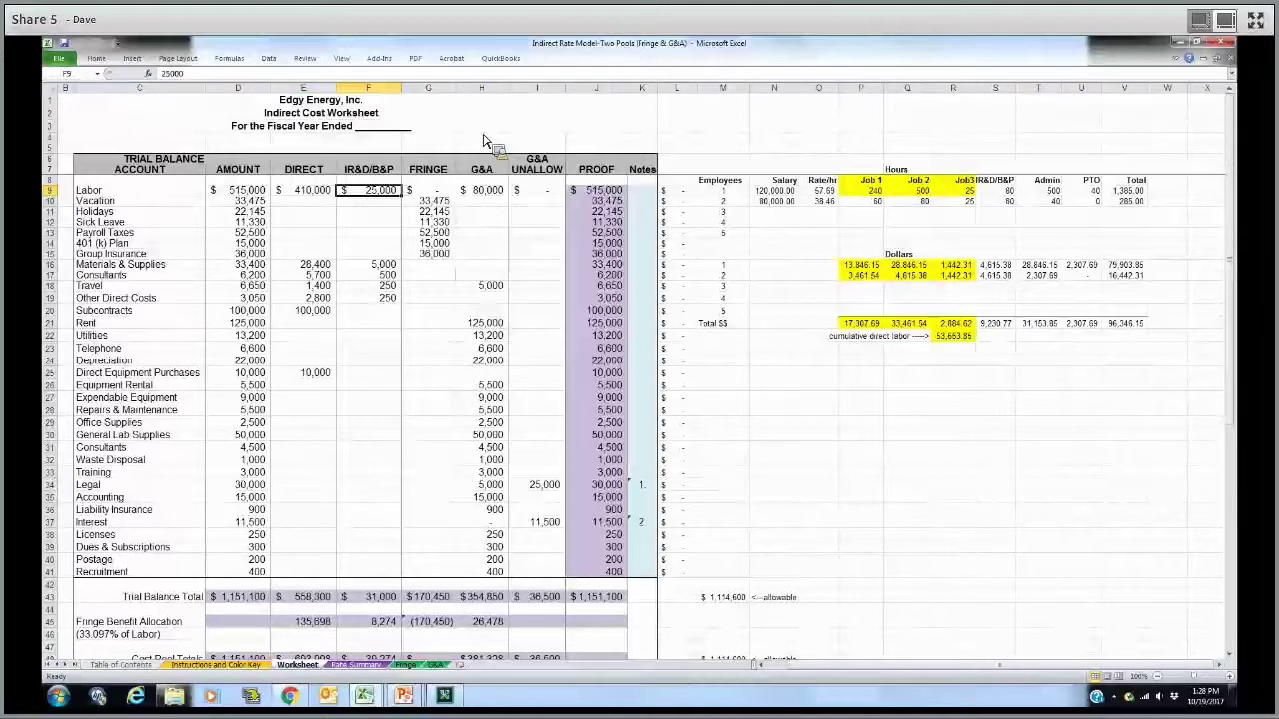
# Check the Labor account's Direct amount in row 9 and the salaries of employees 1 and 2 in the hours table
pyautogui.click(684, 181)
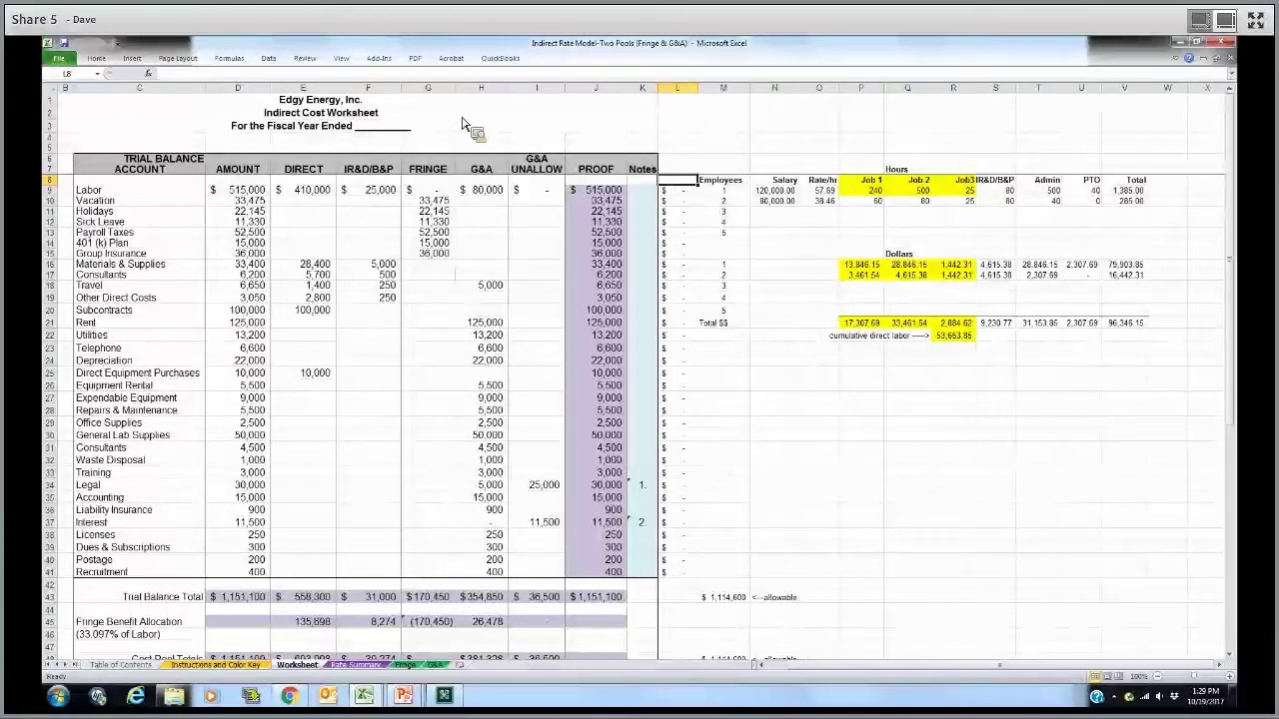
pyautogui.click(304, 190)
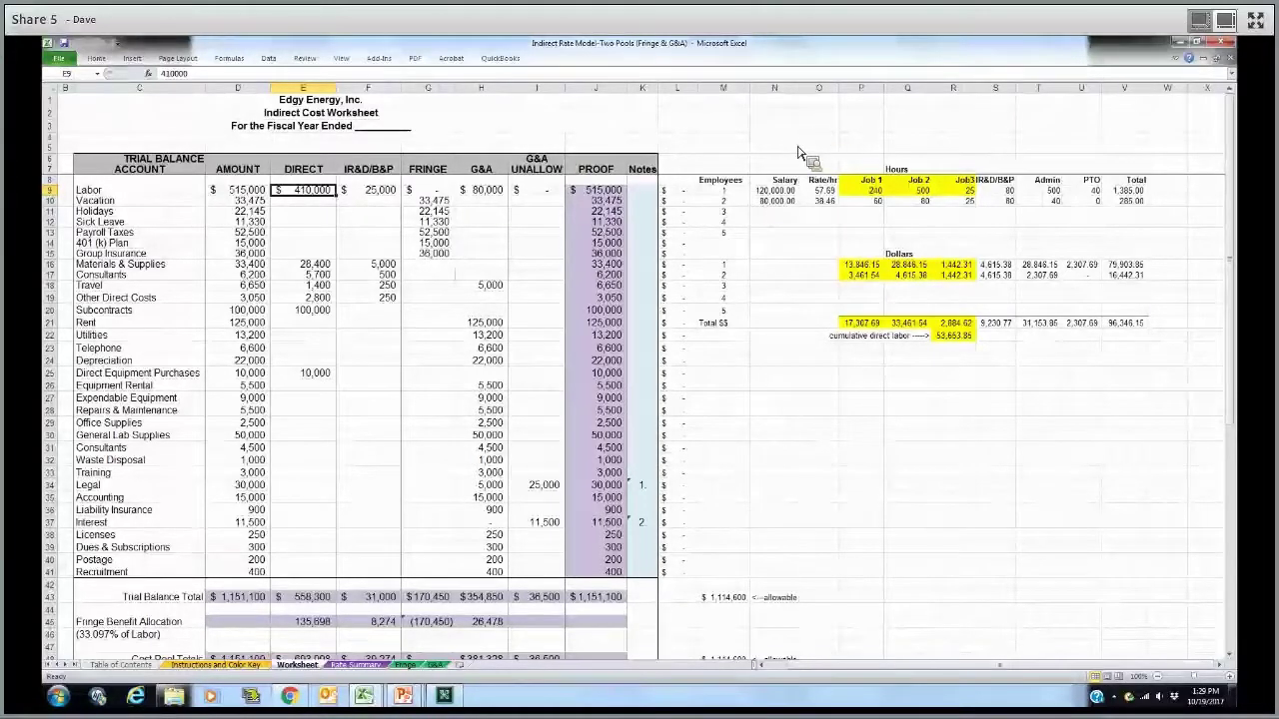
pyautogui.click(778, 190)
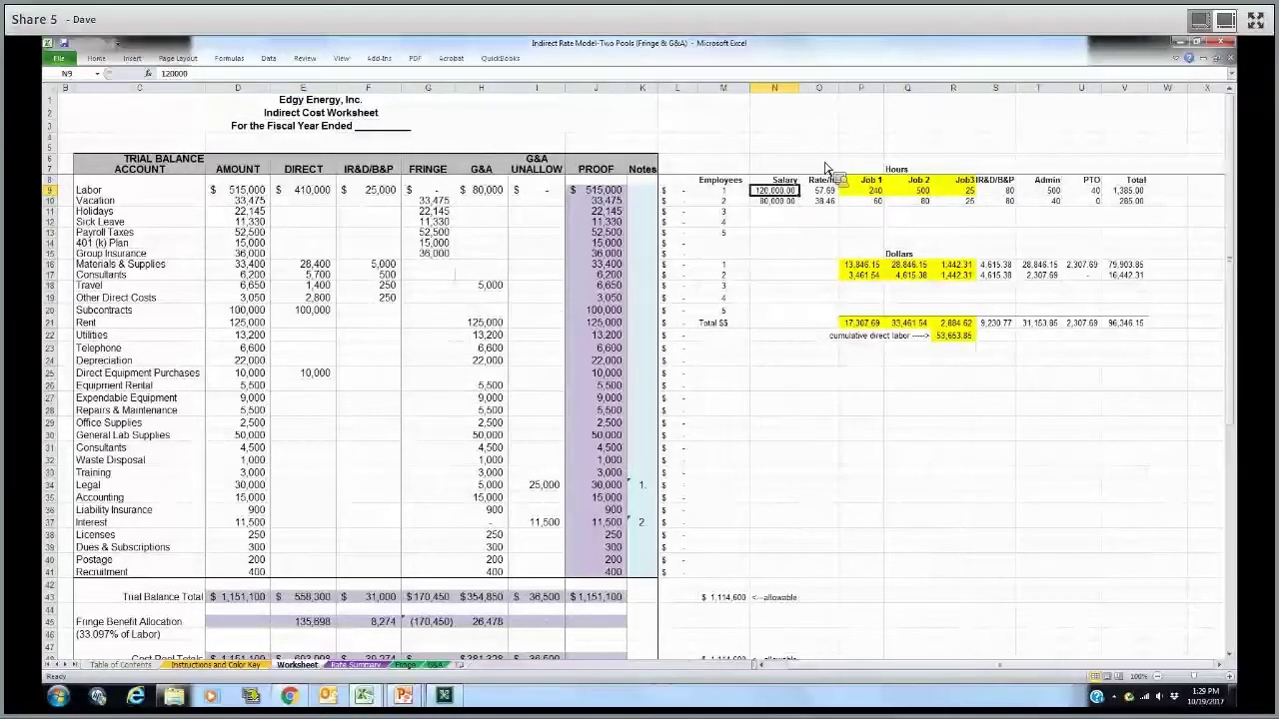
pyautogui.press('Down')
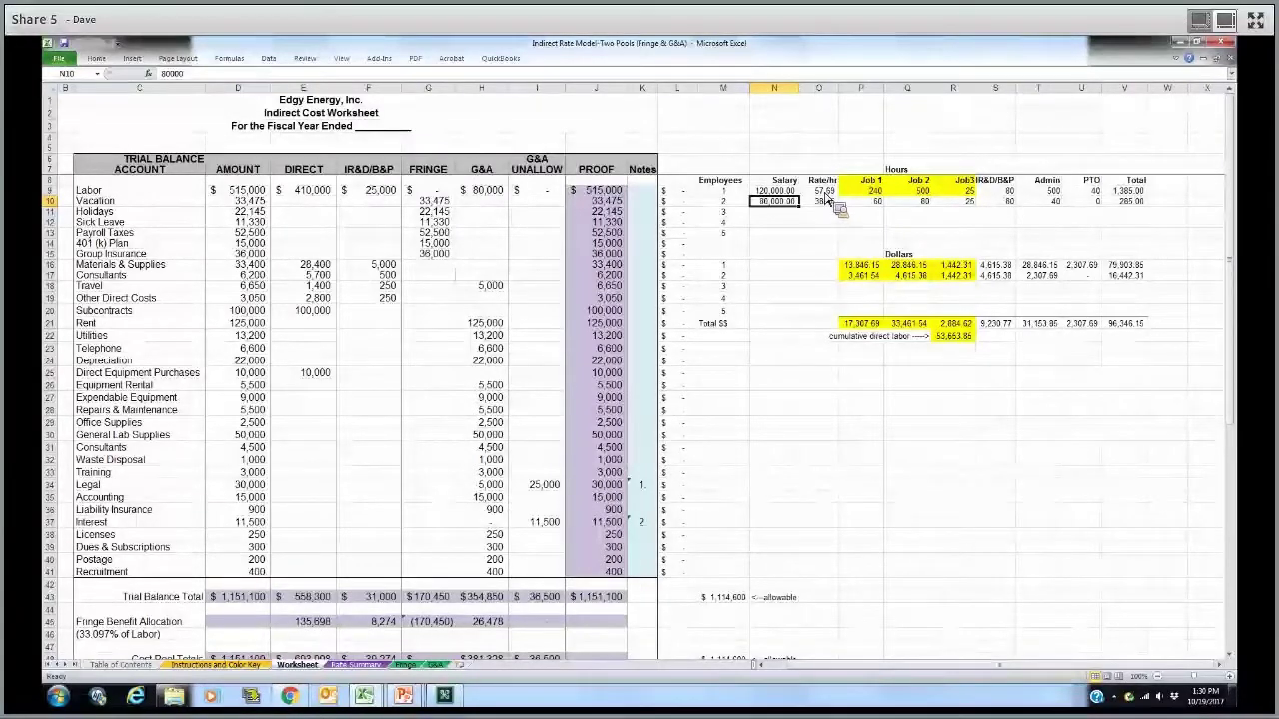
# Examine the formula that derives employee 1's hourly rate from the annual salary
pyautogui.press('Up')
pyautogui.press('Right')
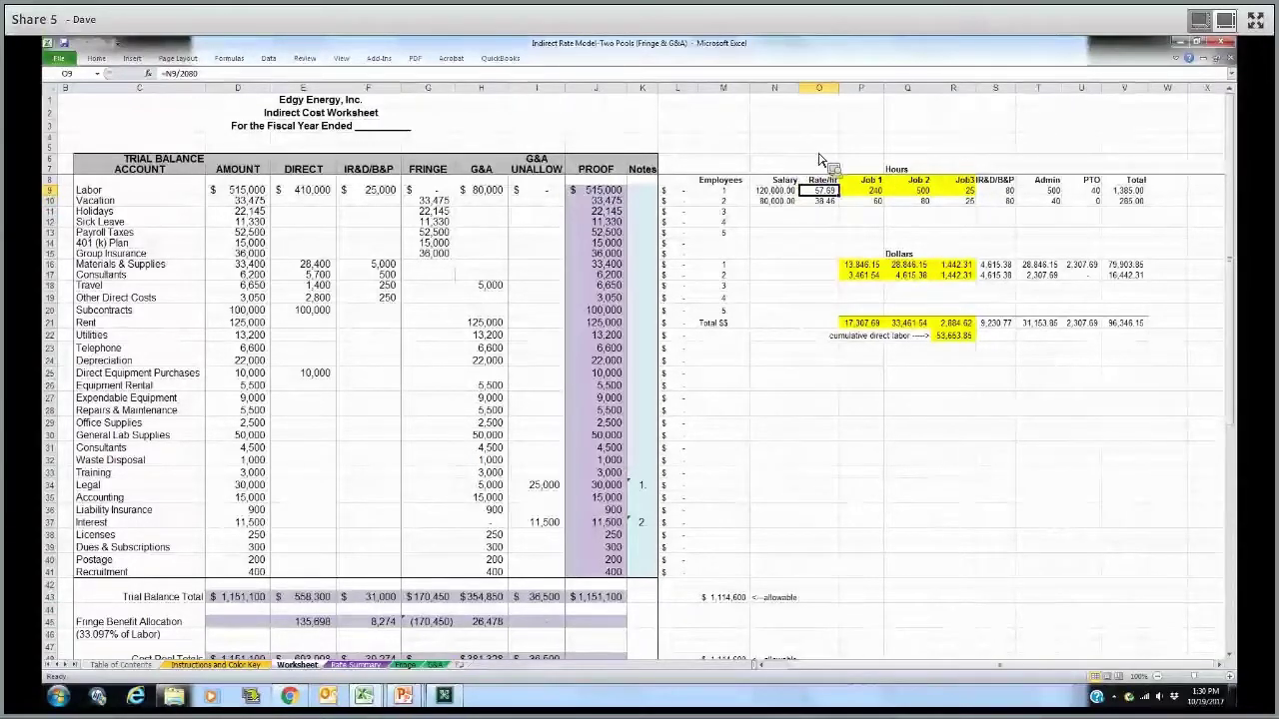
pyautogui.press('Left')
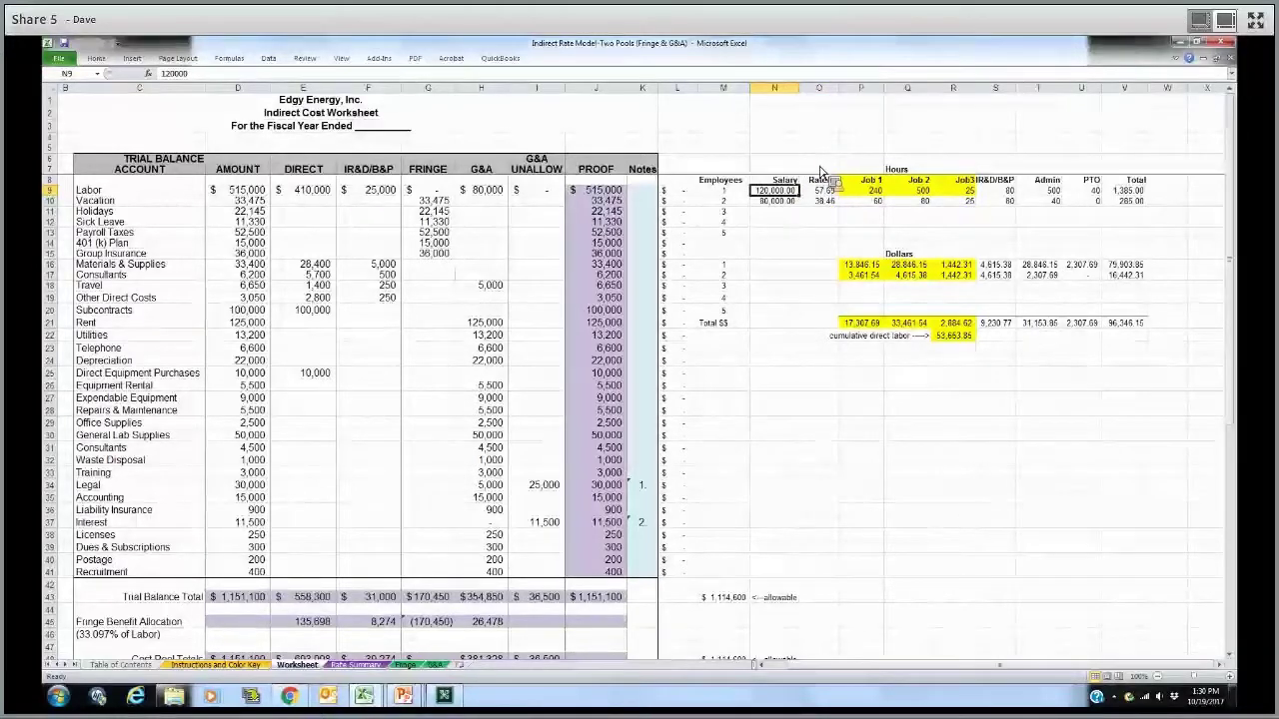
pyautogui.press('Right')
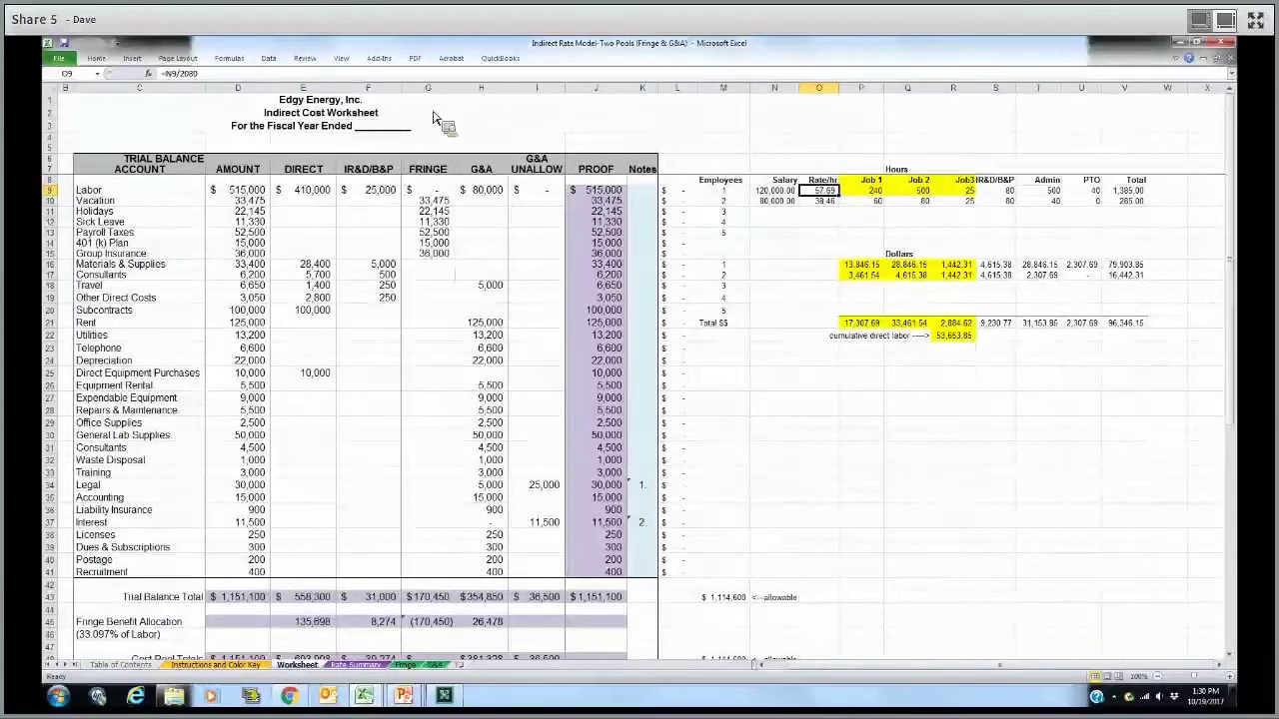
pyautogui.press('F2')
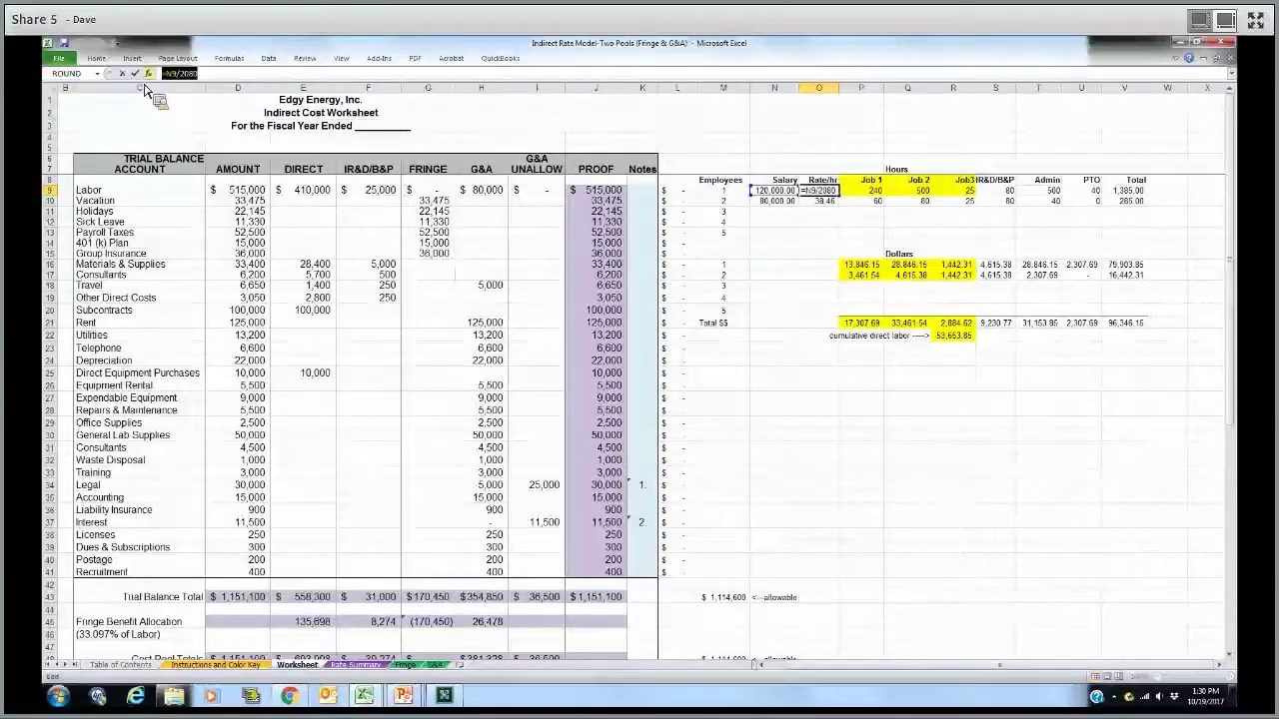
pyautogui.press('Escape')
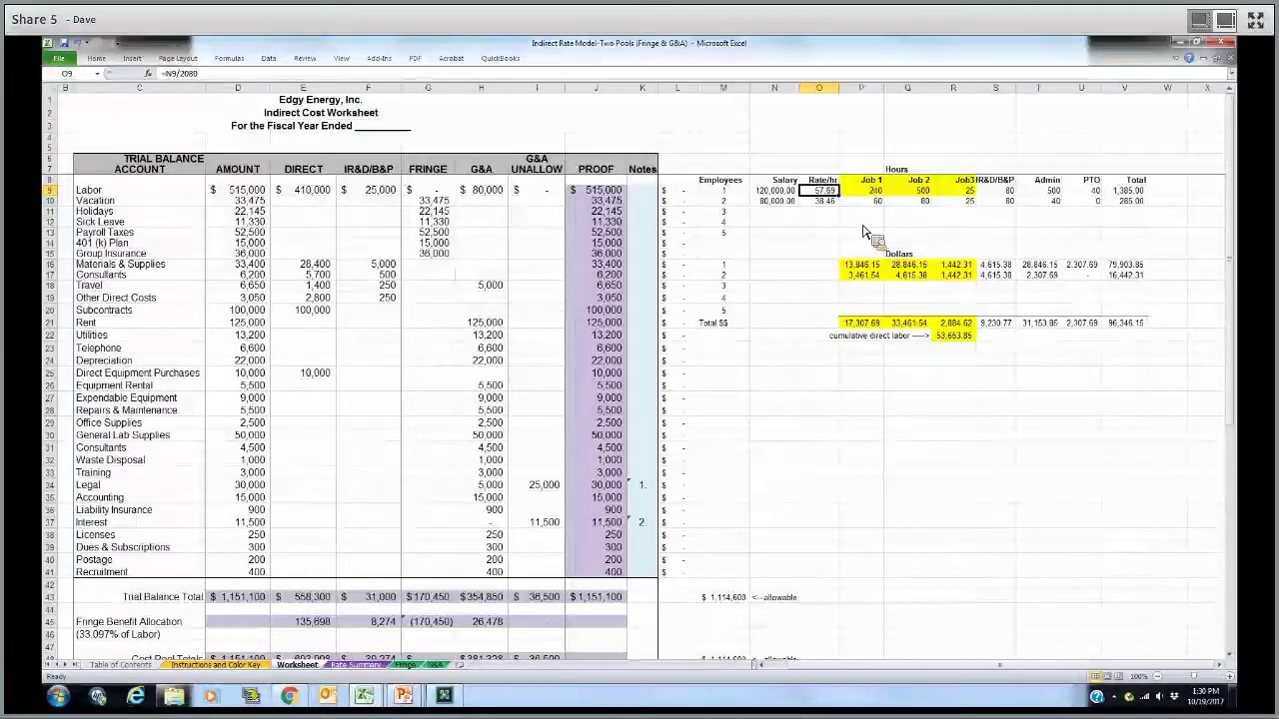
# Examine the Job 1 and Job 2 hours columns and the formula for employee 1's total hours
pyautogui.press('Right')
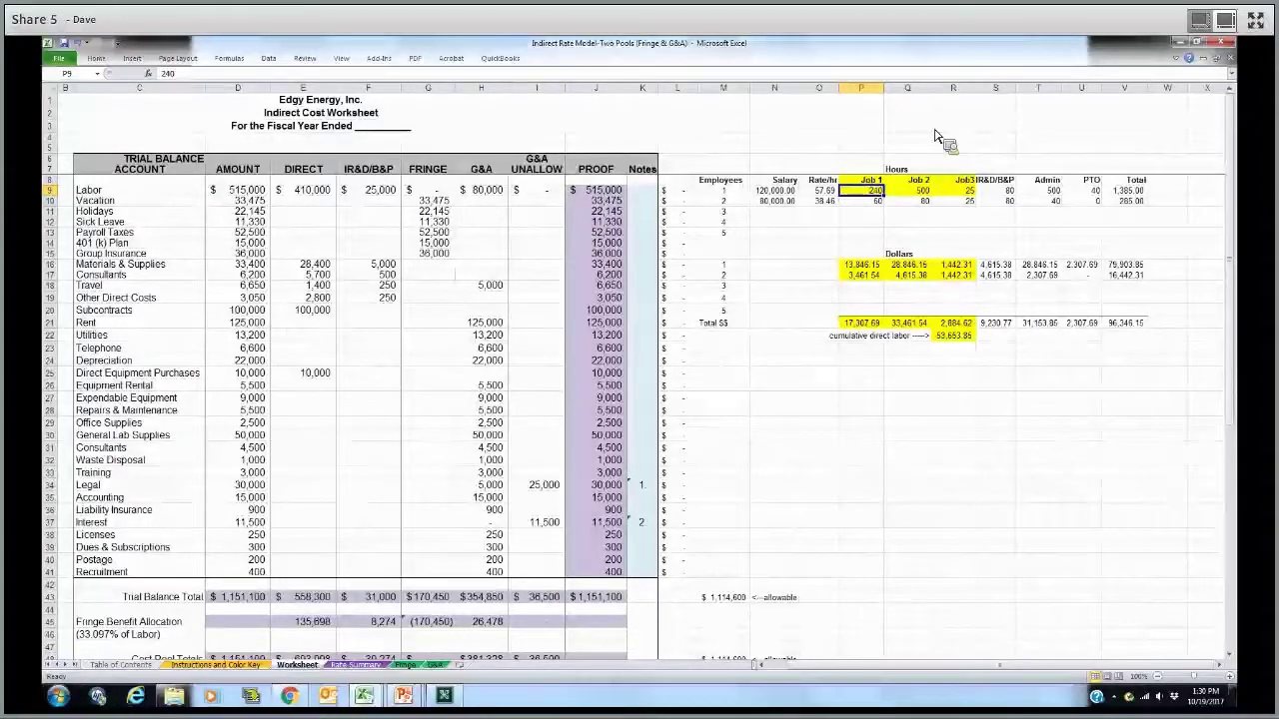
pyautogui.press('Up')
pyautogui.press('Right')
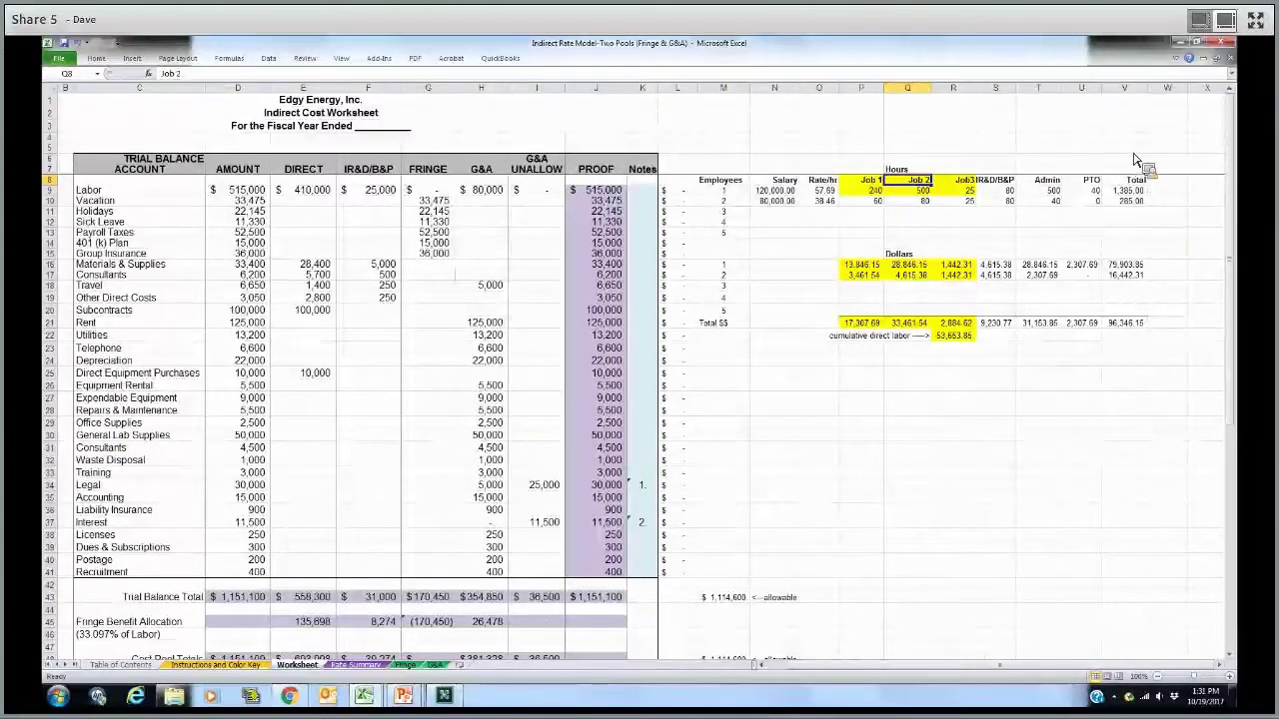
pyautogui.click(1129, 190)
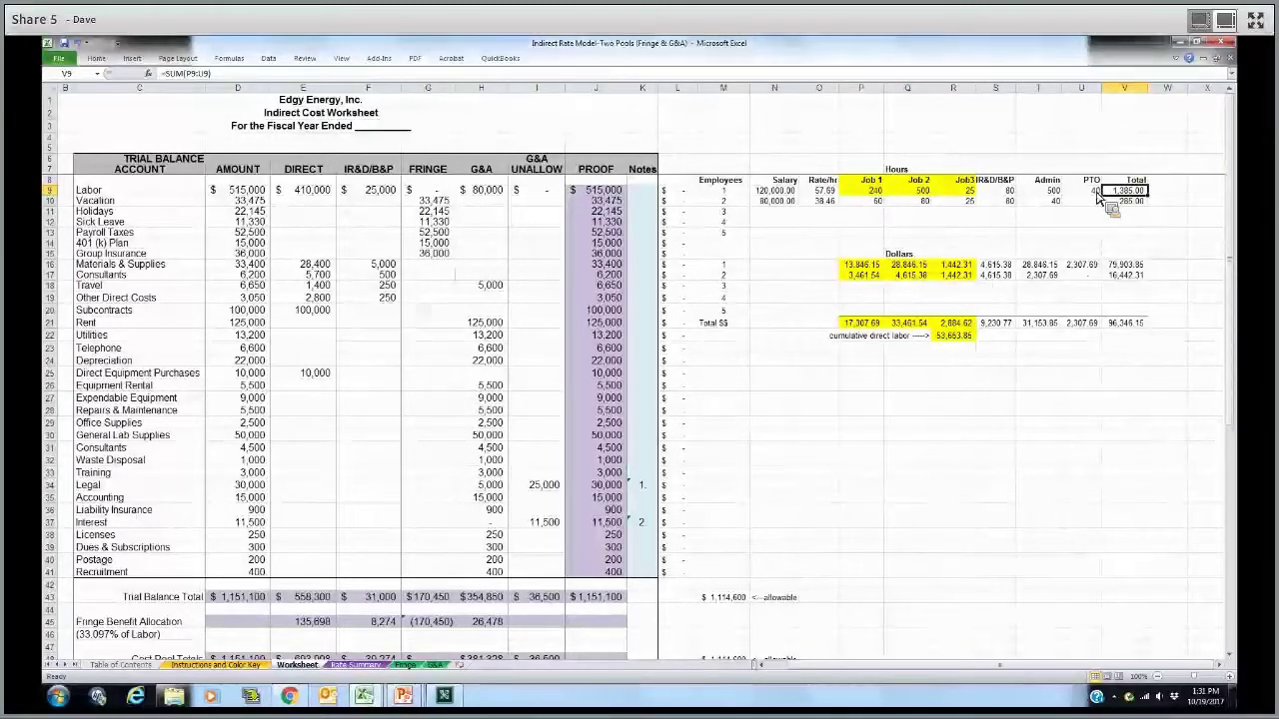
# Review employee 1's hours across Job 1, Job 2, Job3, IR&D/B&P, Admin and PTO by selecting them together
pyautogui.press('Left')
pyautogui.press('Left')
pyautogui.press('Left')
pyautogui.press('Left')
pyautogui.press('Left')
pyautogui.press('Left')
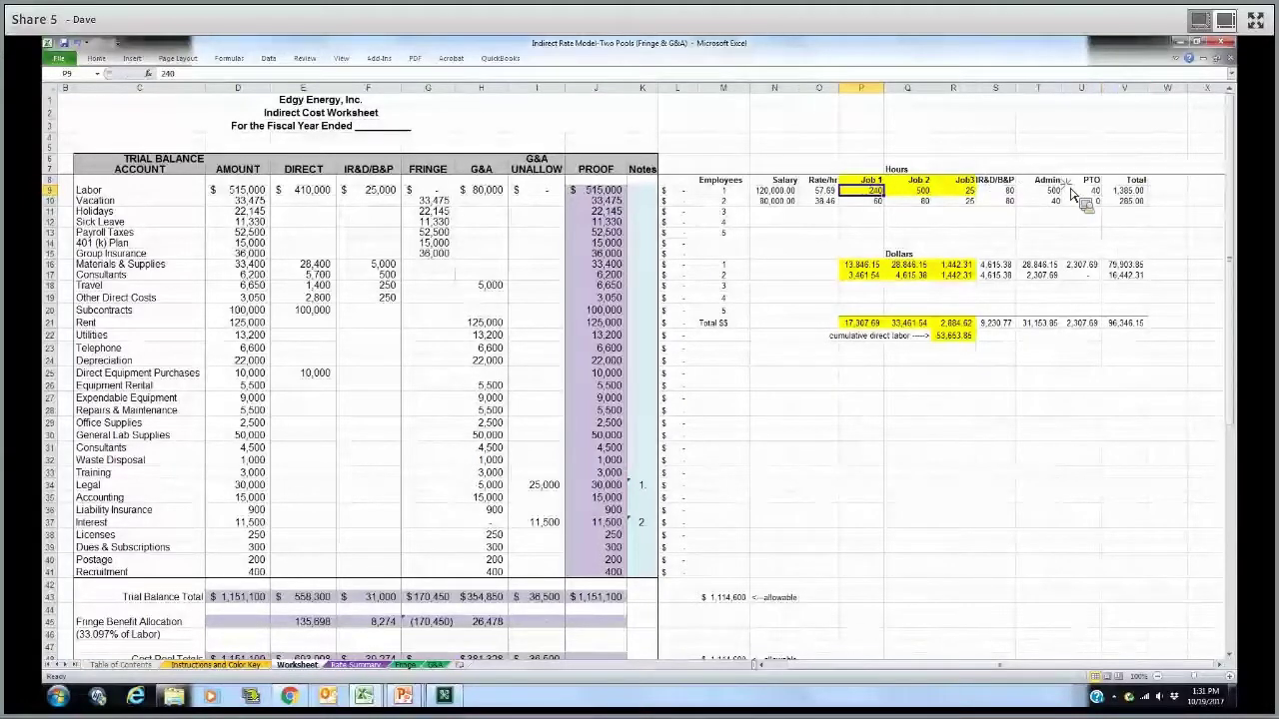
pyautogui.hotkey('shift', 'Right')
pyautogui.hotkey('shift', 'Right')
pyautogui.hotkey('shift', 'Right')
pyautogui.hotkey('shift', 'Right')
pyautogui.hotkey('shift', 'Right')
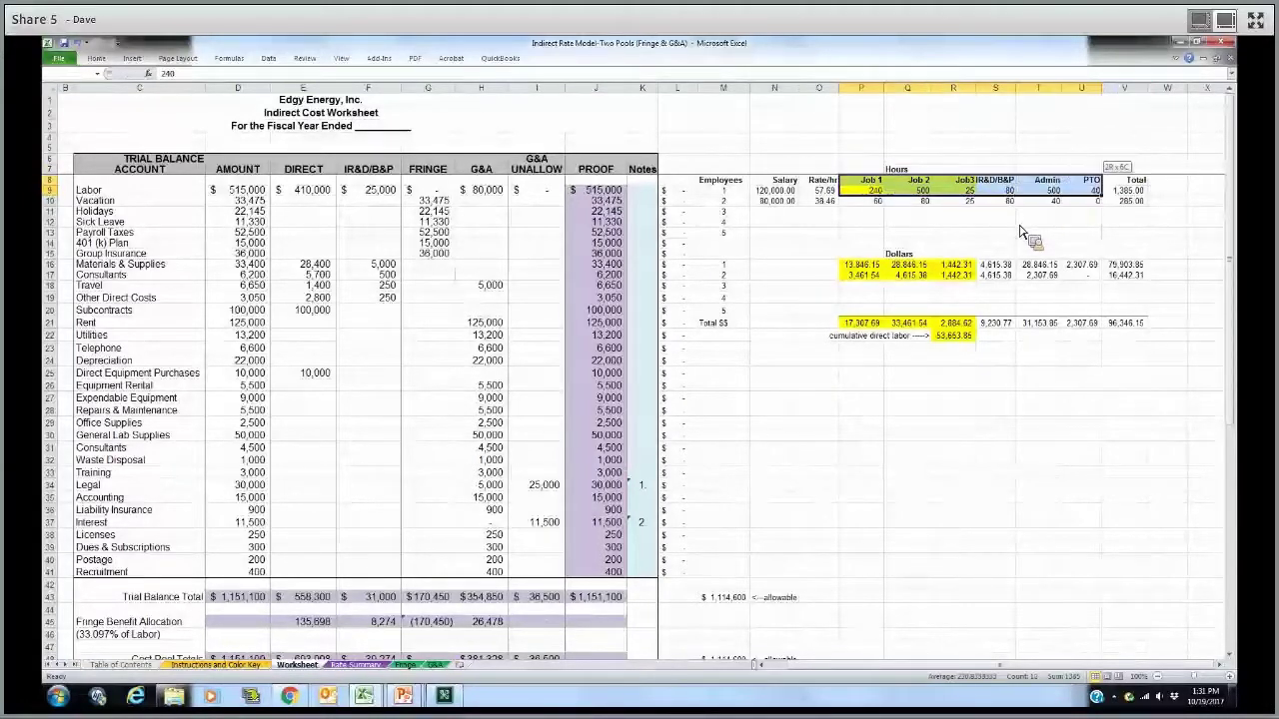
pyautogui.click(1018, 227)
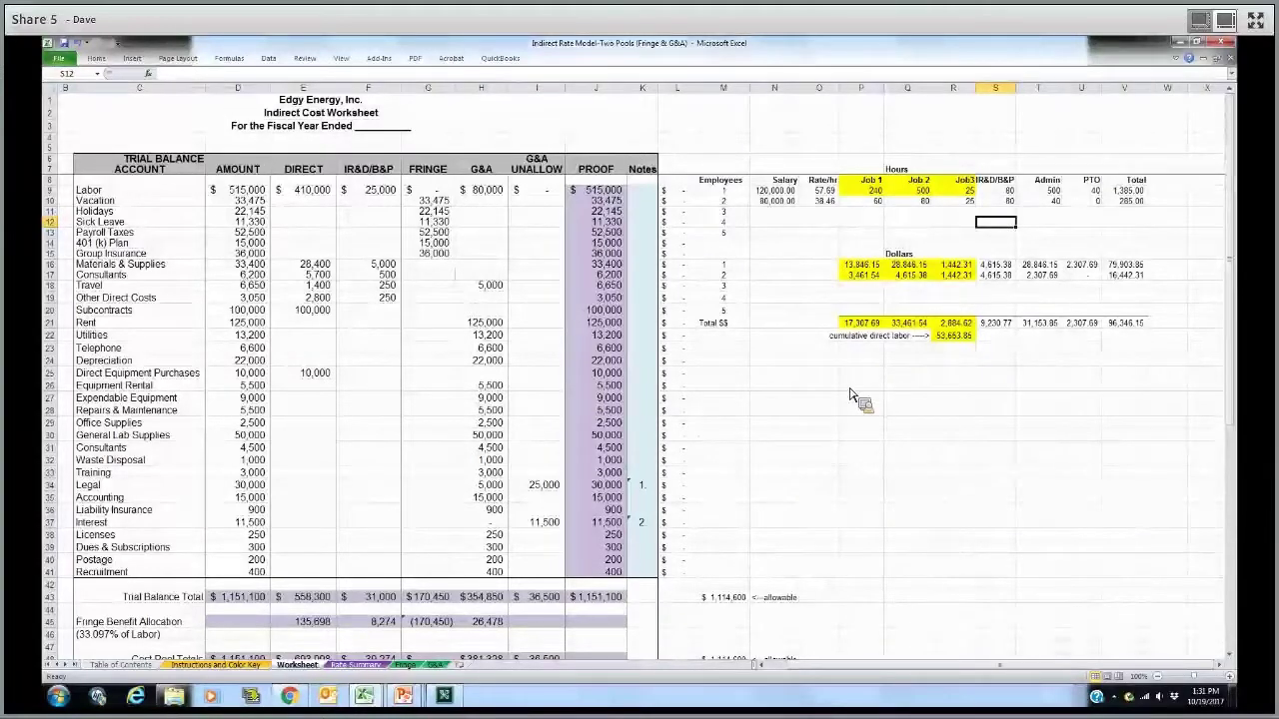
# Trace employee 1's Job 1 dollar amount back to the Job 1 hours and the hourly rate used in its formula
pyautogui.click(863, 265)
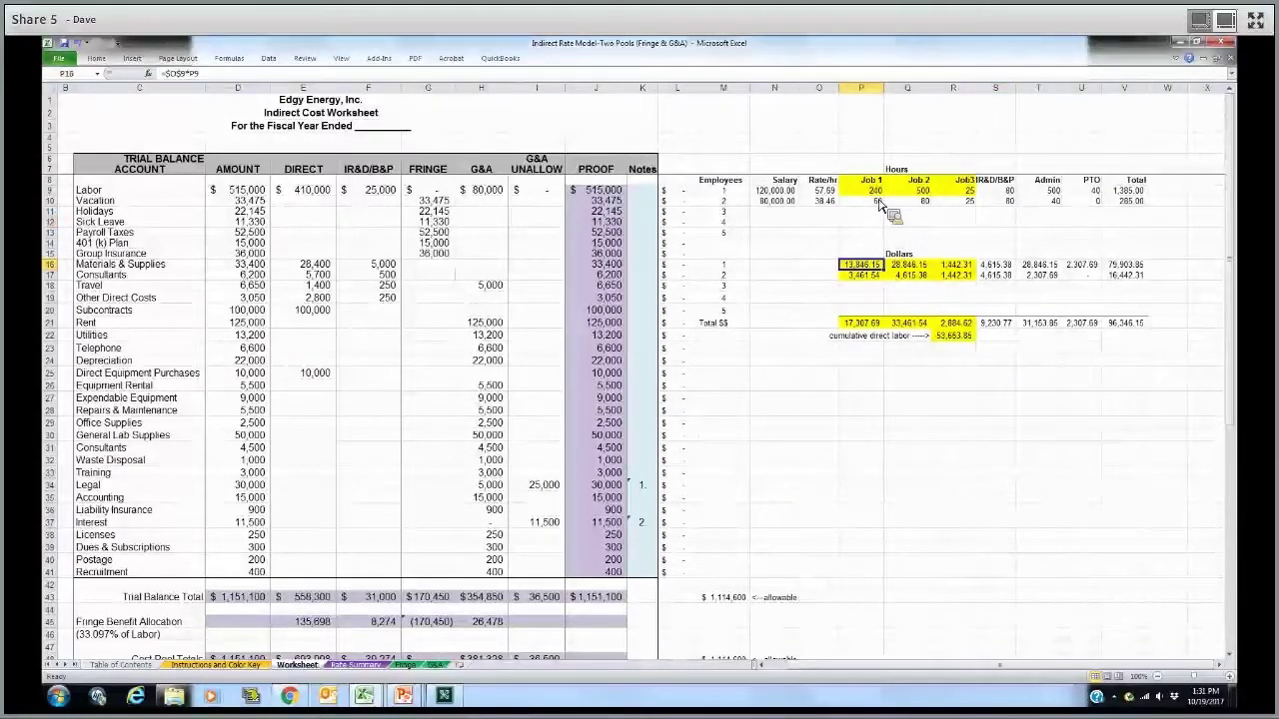
pyautogui.press('Up')
pyautogui.press('Up')
pyautogui.press('Up')
pyautogui.press('Up')
pyautogui.press('Up')
pyautogui.press('Up')
pyautogui.press('Up')
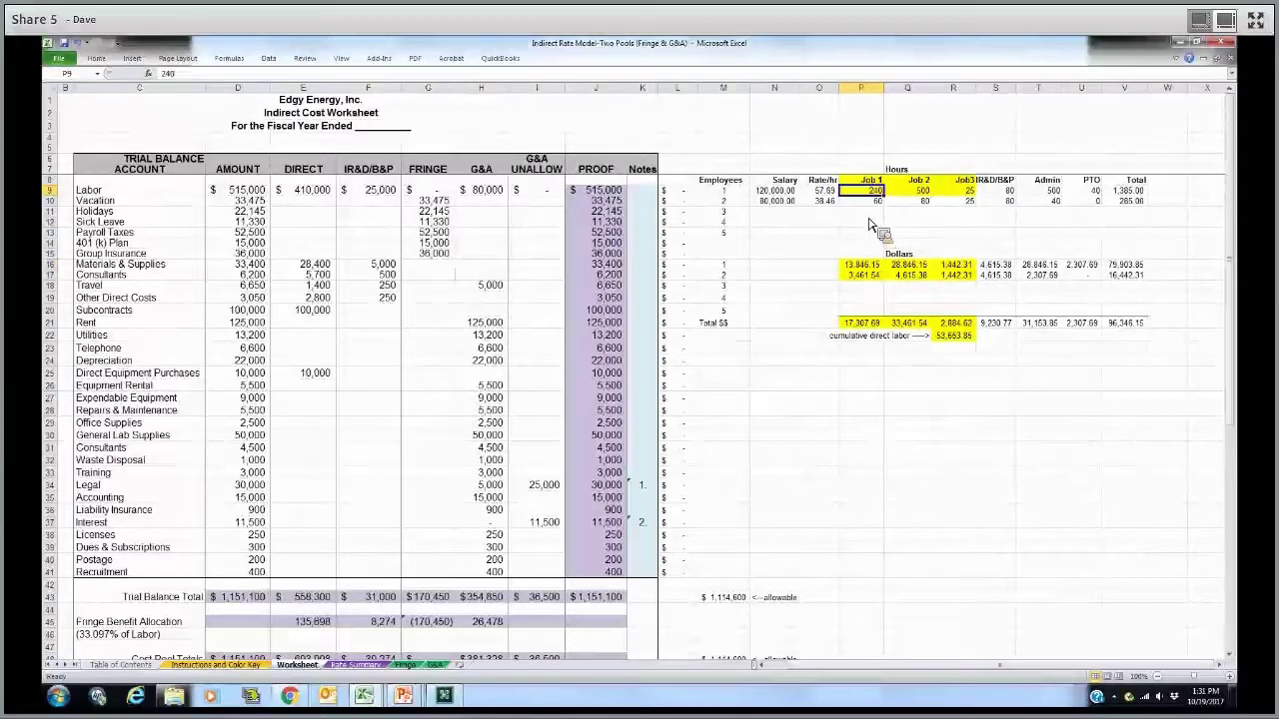
pyautogui.click(822, 195)
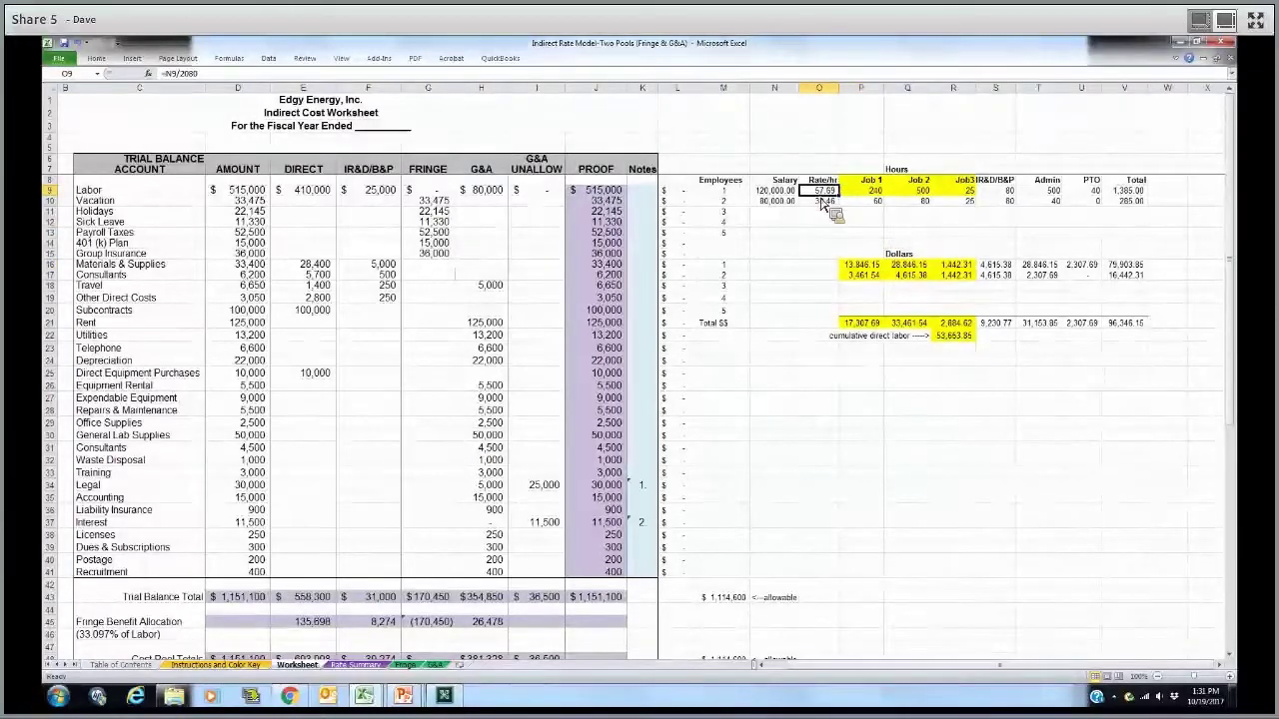
pyautogui.click(867, 263)
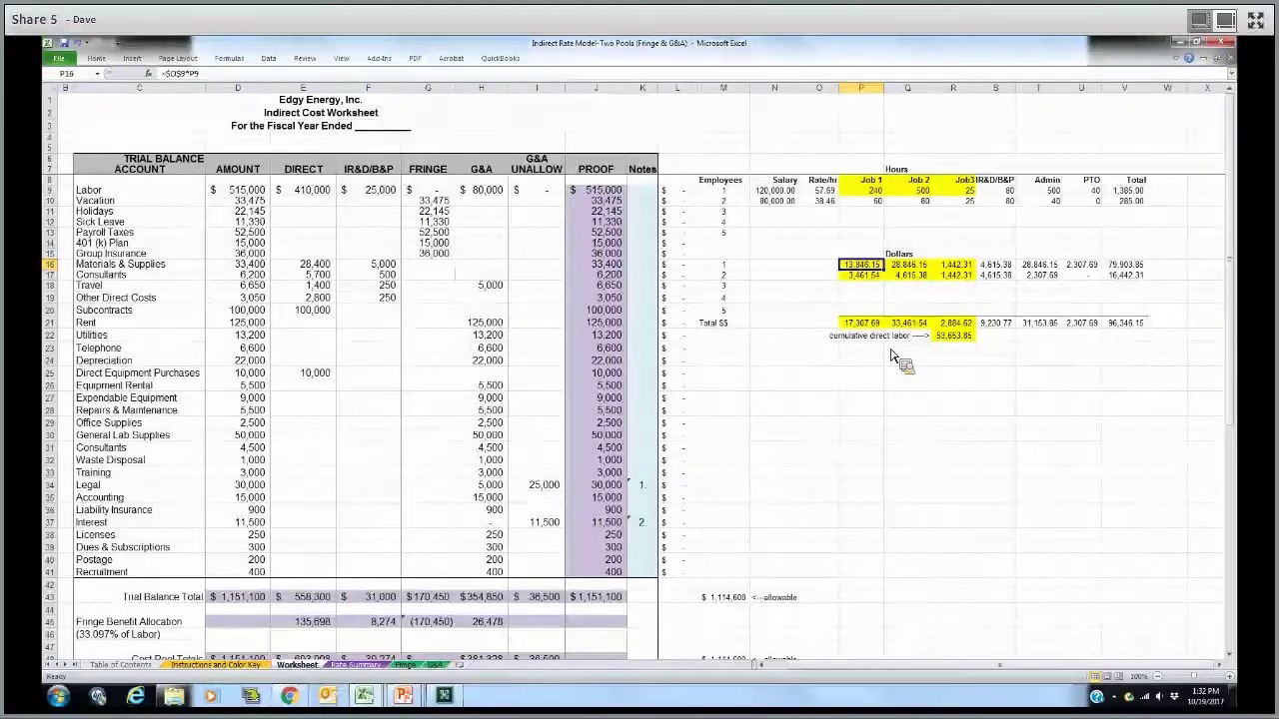
# Compare the cumulative direct labor total with the Labor account's Direct amount, and check the IR&D/B&P labor dollar total
pyautogui.click(949, 336)
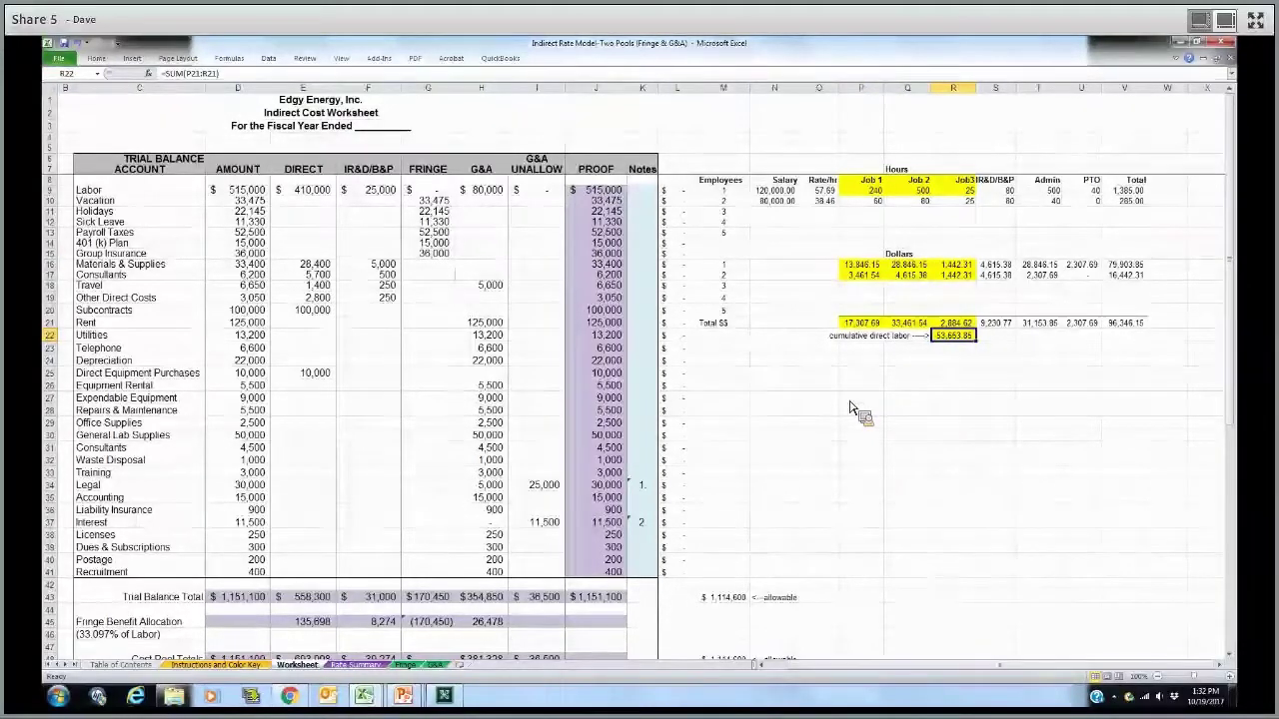
pyautogui.click(316, 192)
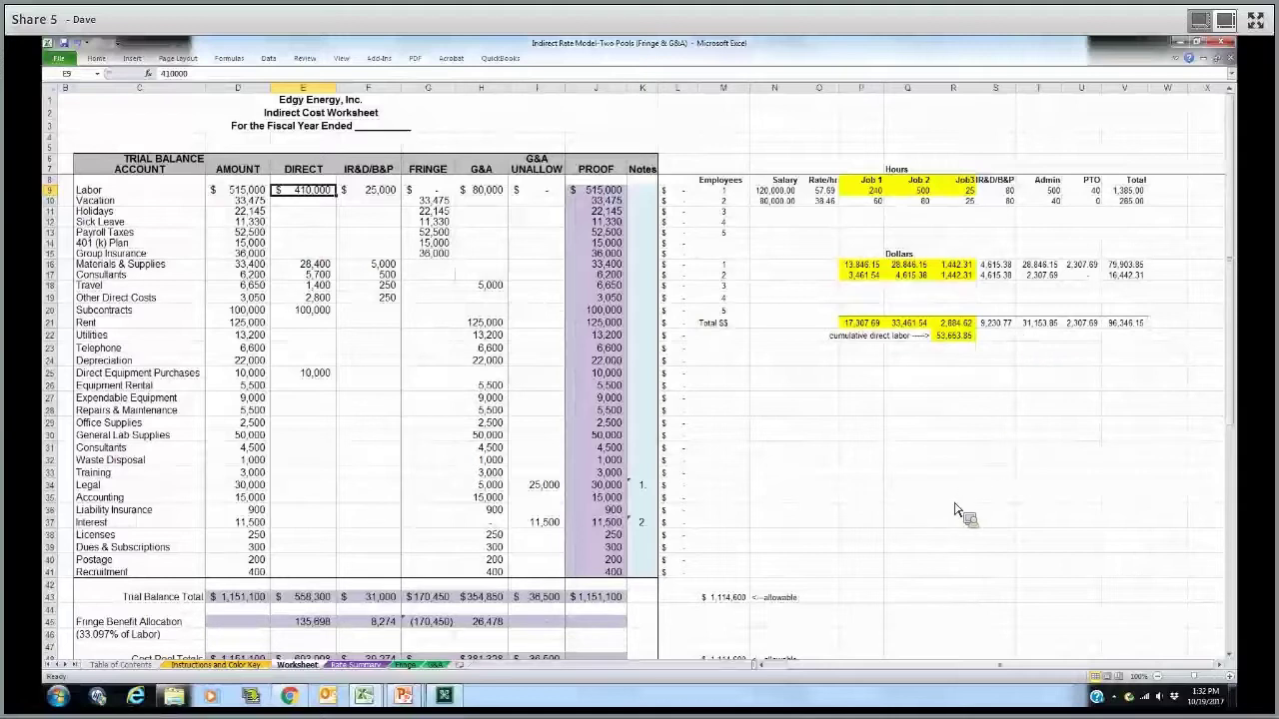
pyautogui.click(996, 322)
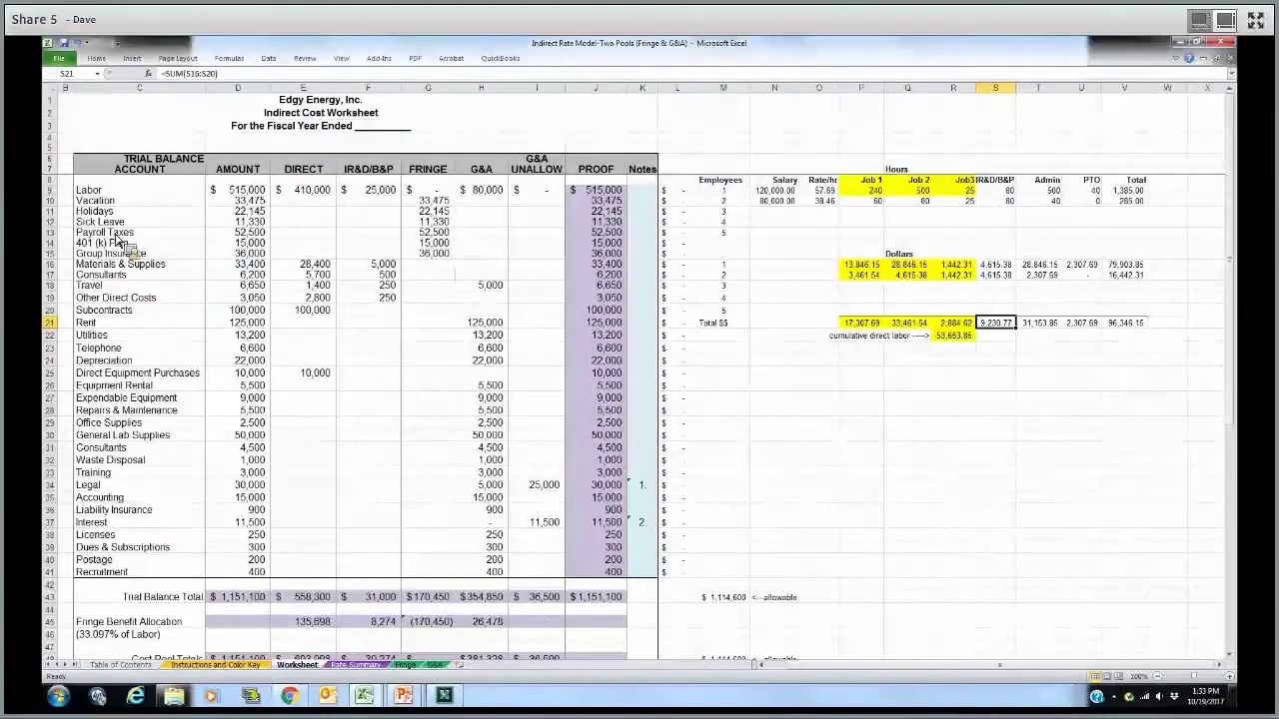
# Examine the fringe benefit accounts in rows 10 to 15: Vacation, Holidays, Sick Leave, Payroll Taxes, 401 (k) Plan and Group Insurance
pyautogui.moveTo(116, 201); pyautogui.dragTo(116, 221)
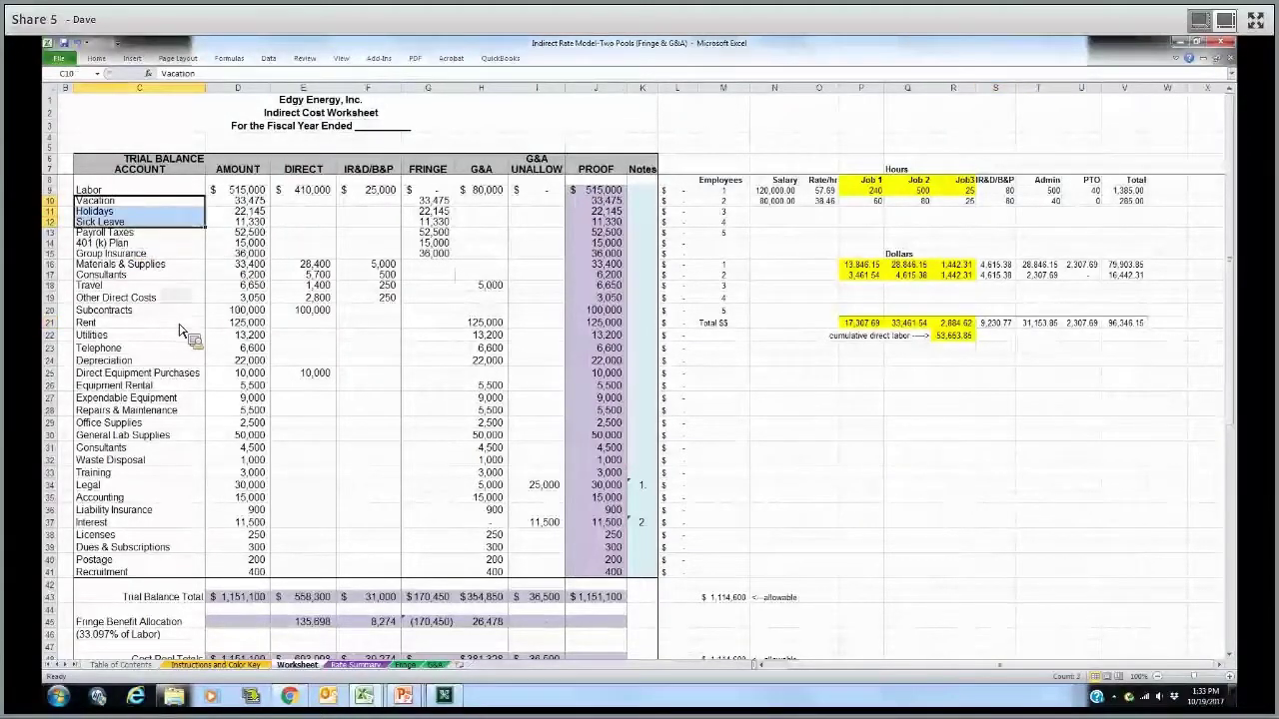
pyautogui.click(115, 233)
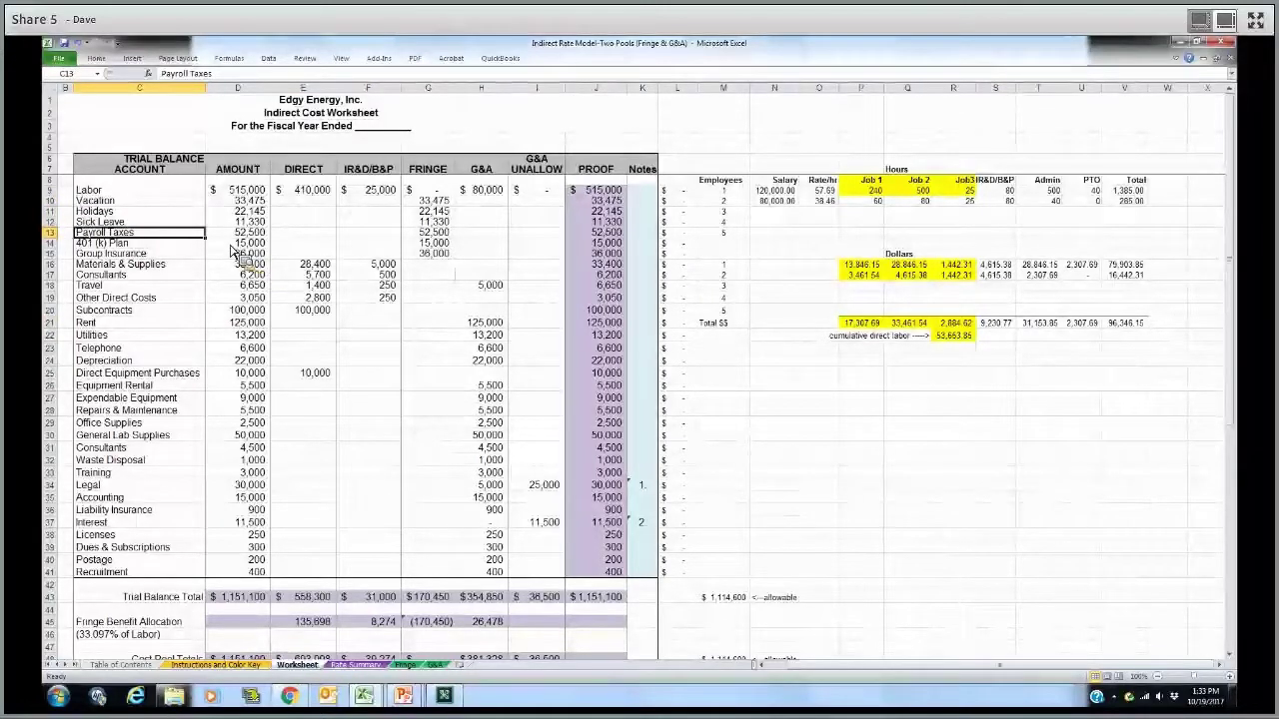
pyautogui.press('Down')
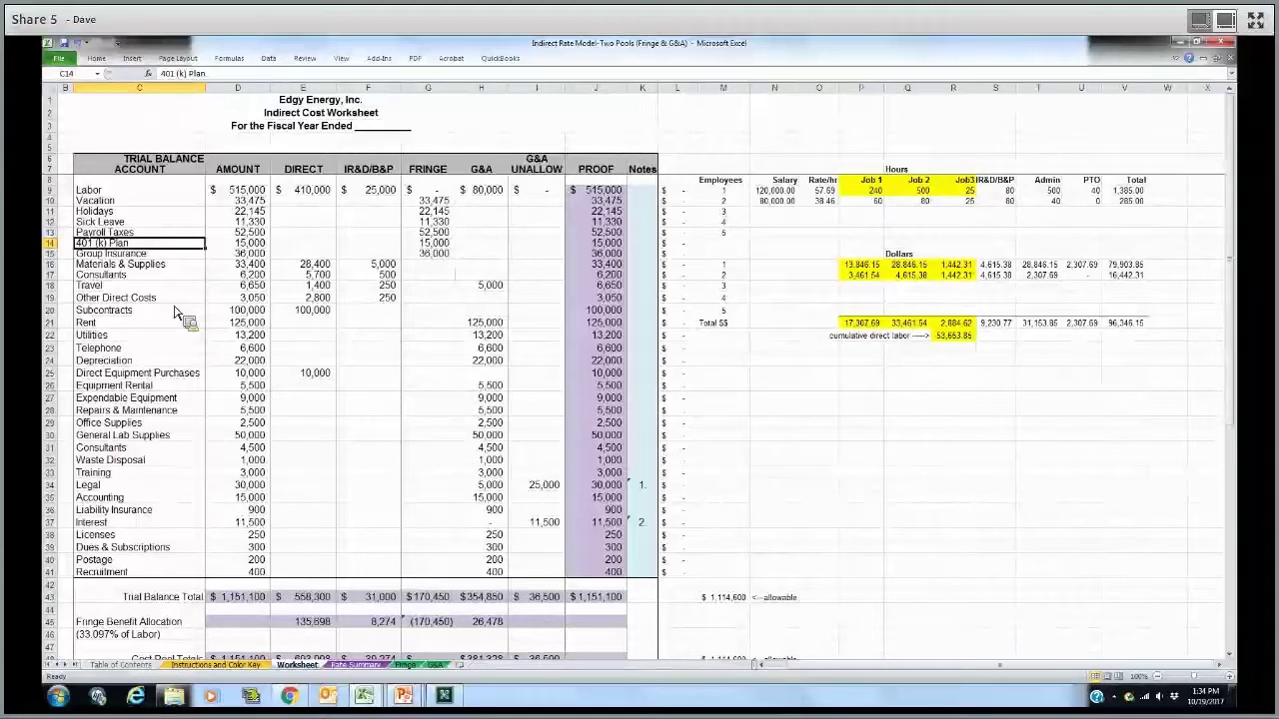
pyautogui.press('Down')
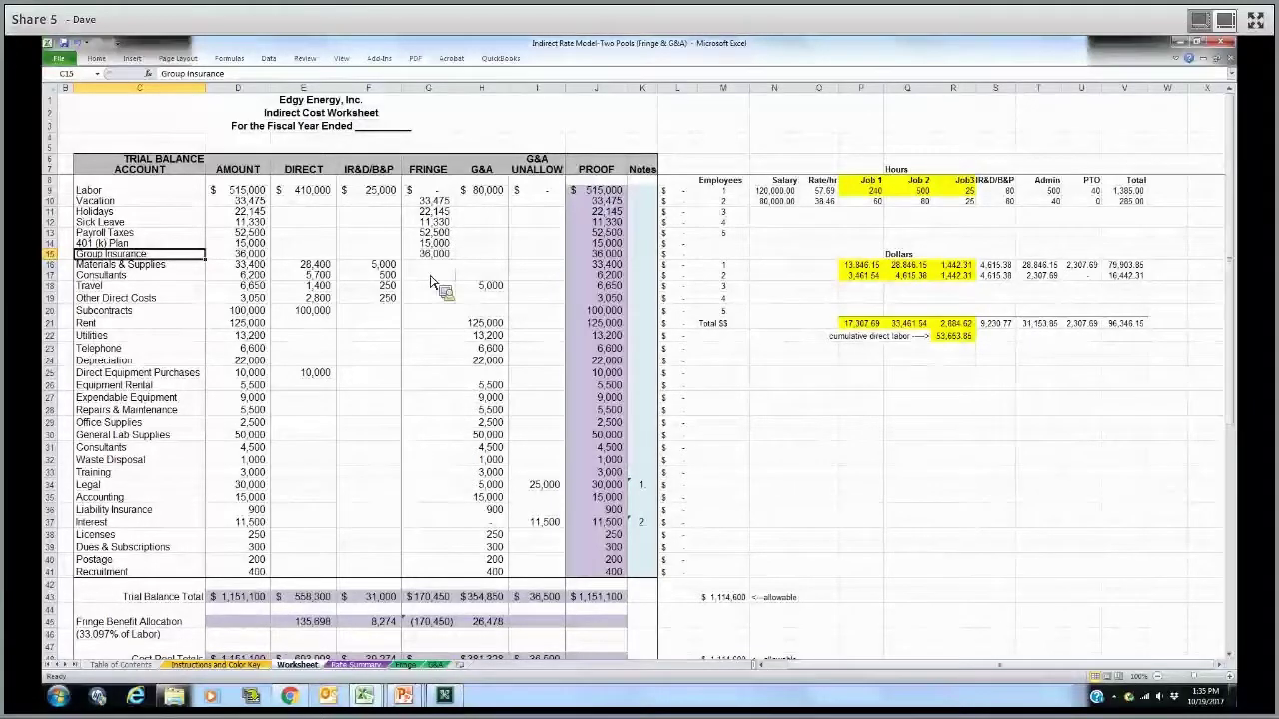
# Examine how Materials & Supplies and the row 17 Consultants account are distributed across the Direct, IR&D/B&P and G&A columns
pyautogui.click(303, 262)
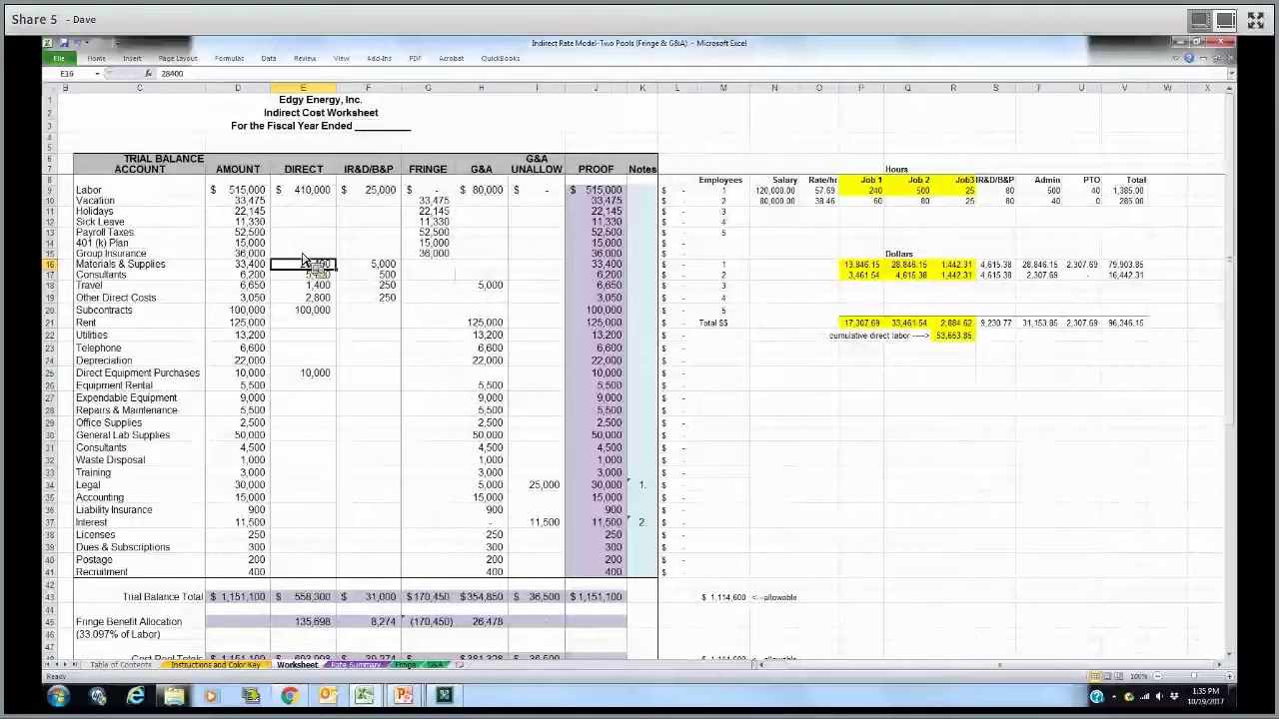
pyautogui.press('Right')
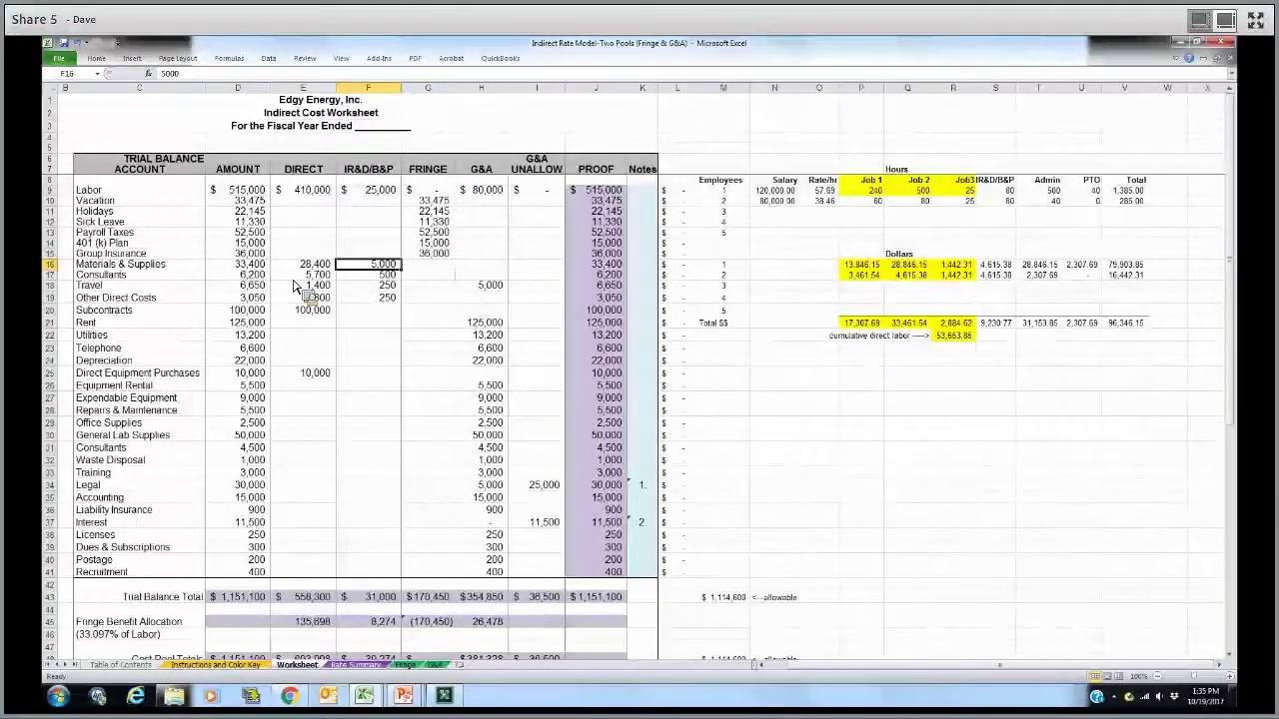
pyautogui.click(294, 280)
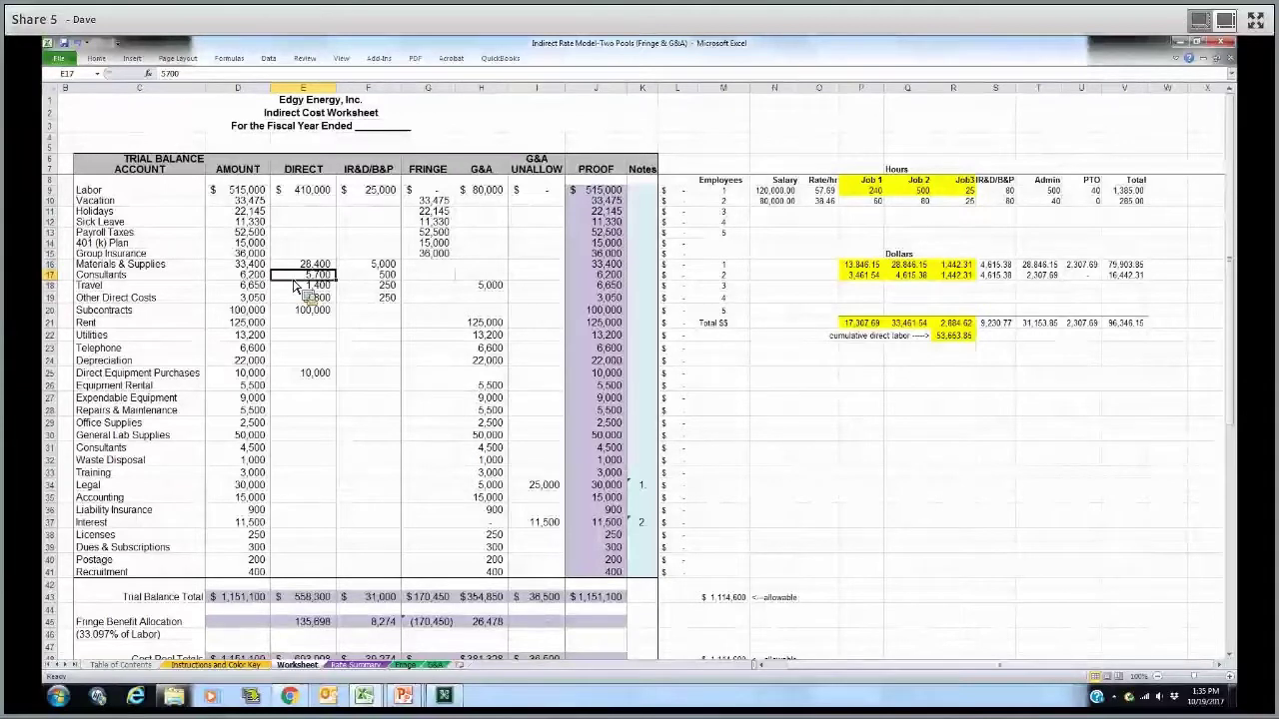
pyautogui.press('Right')
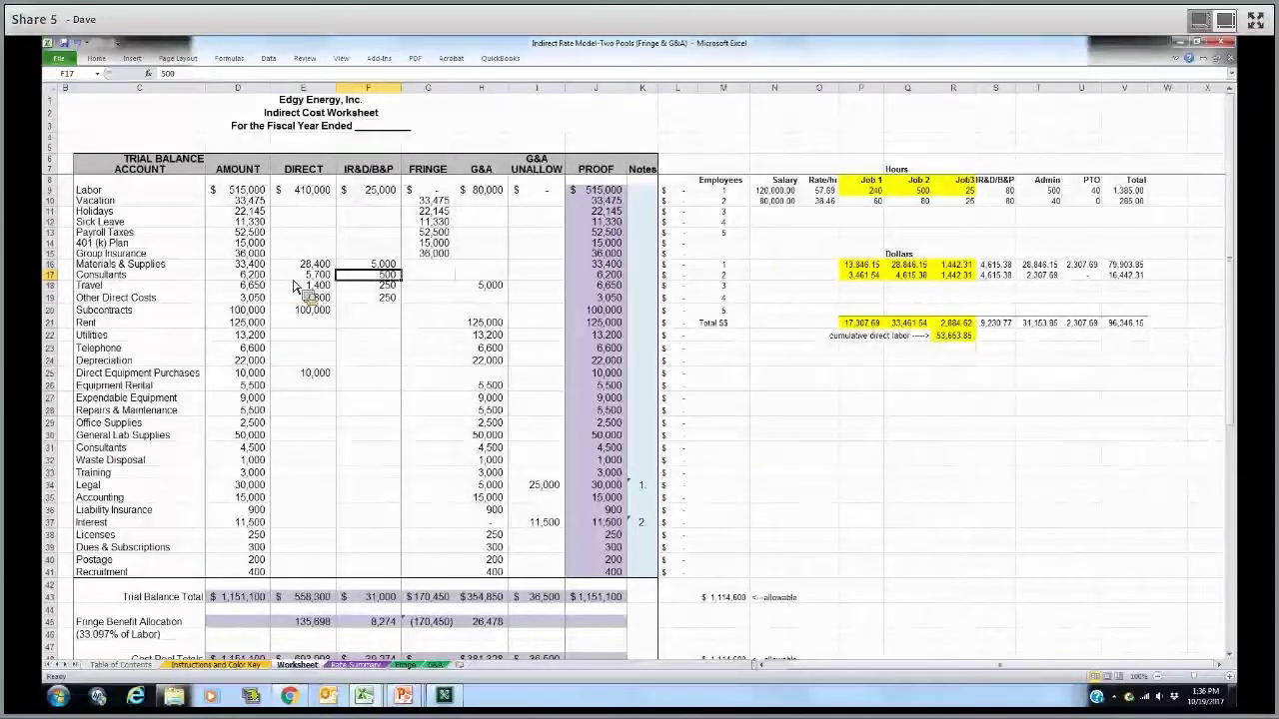
pyautogui.press('Right')
pyautogui.press('Right')
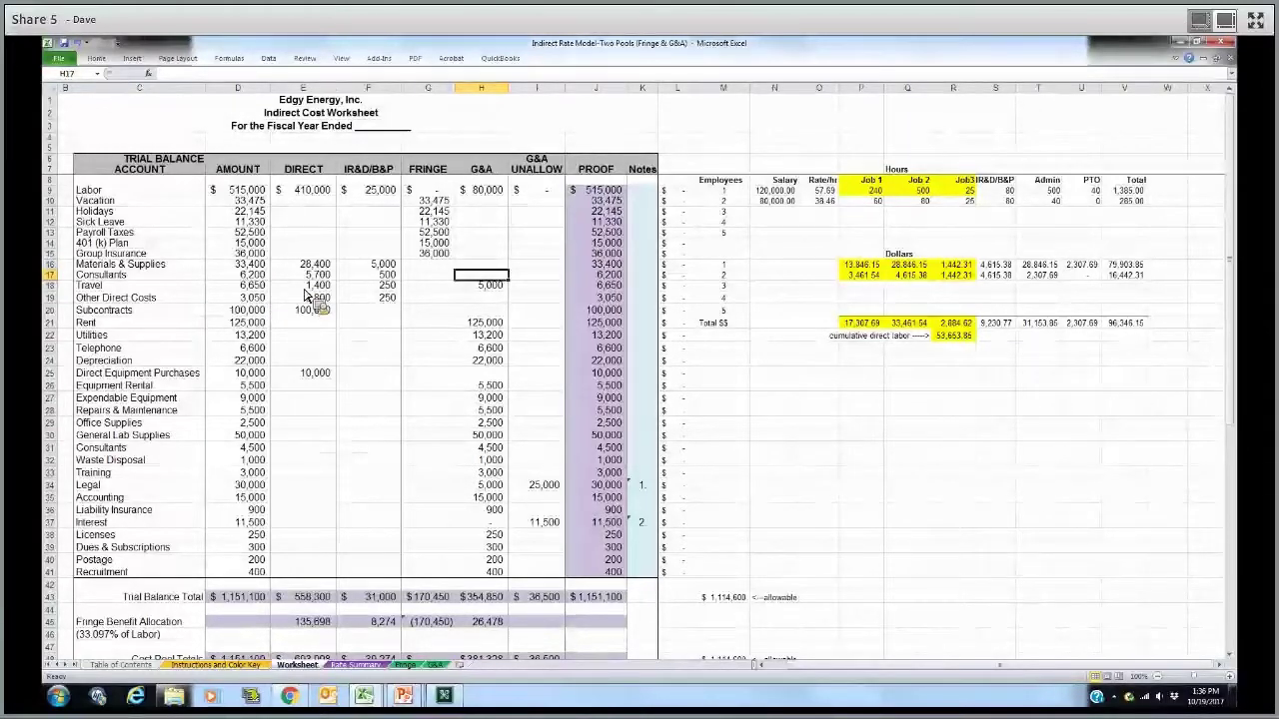
# Check the Direct column amounts of the Travel, Other Direct Costs and Direct Equipment Purchases accounts
pyautogui.click(306, 288)
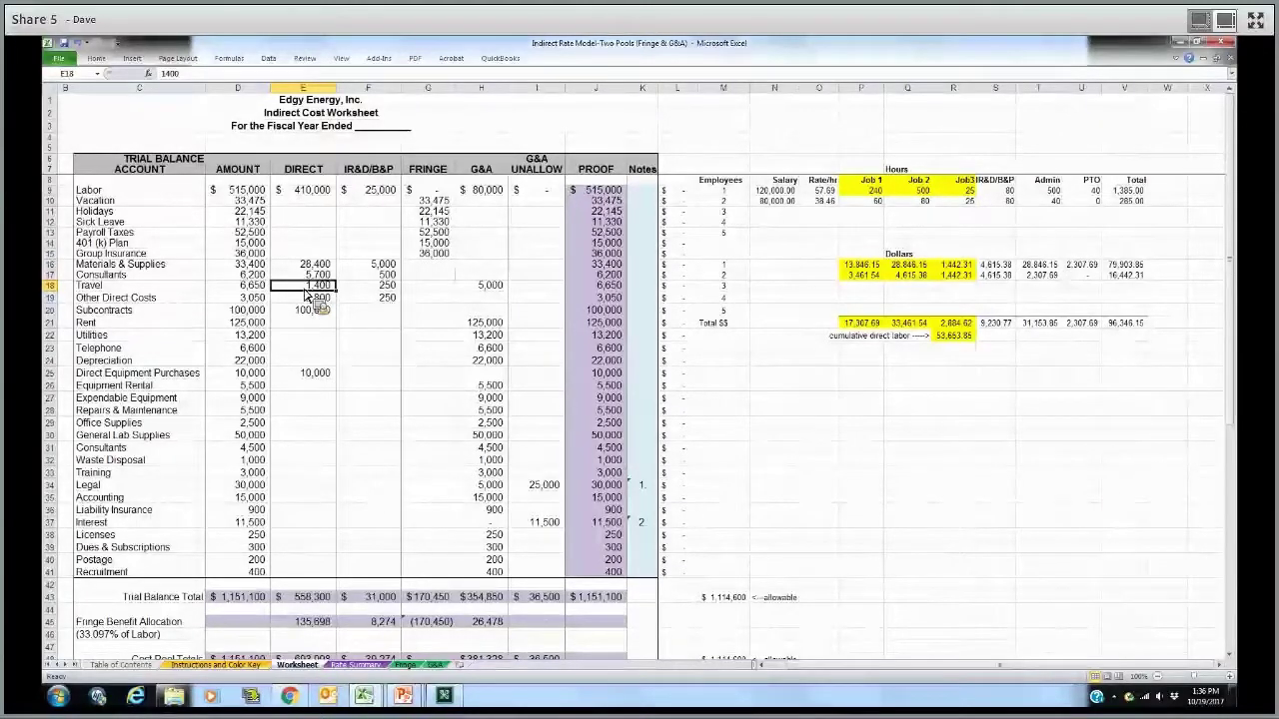
pyautogui.click(305, 300)
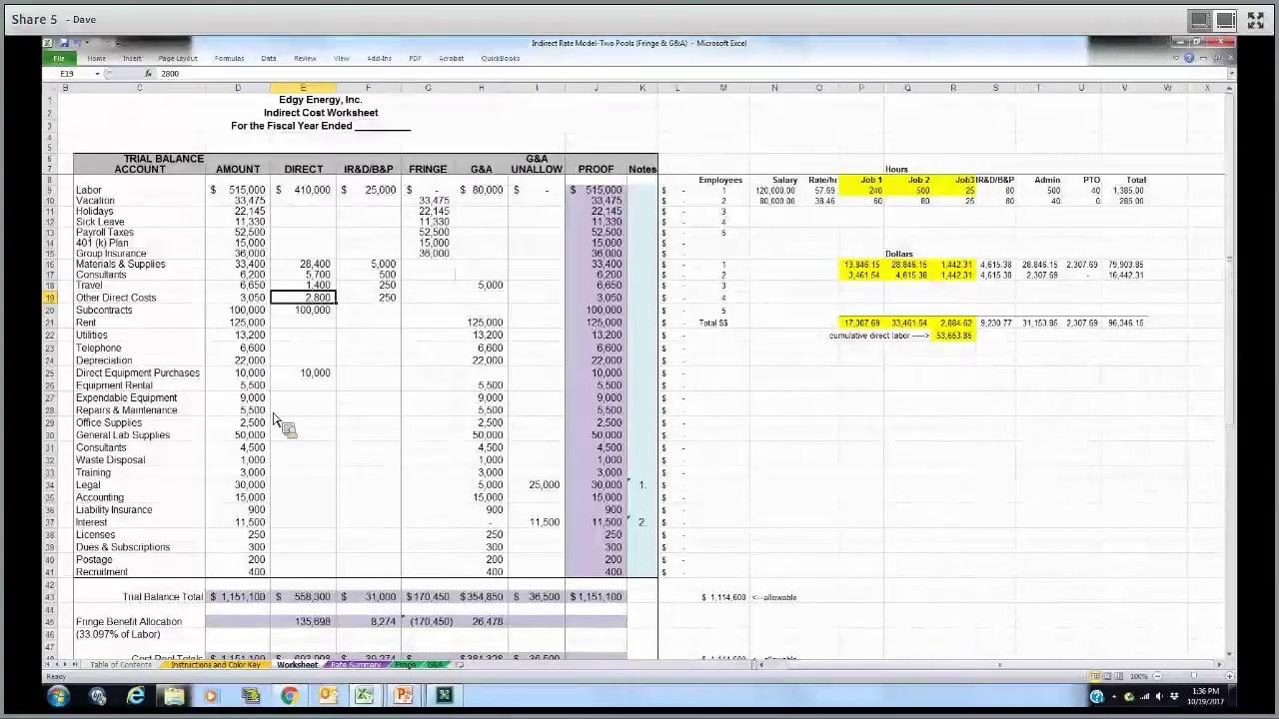
pyautogui.click(139, 374)
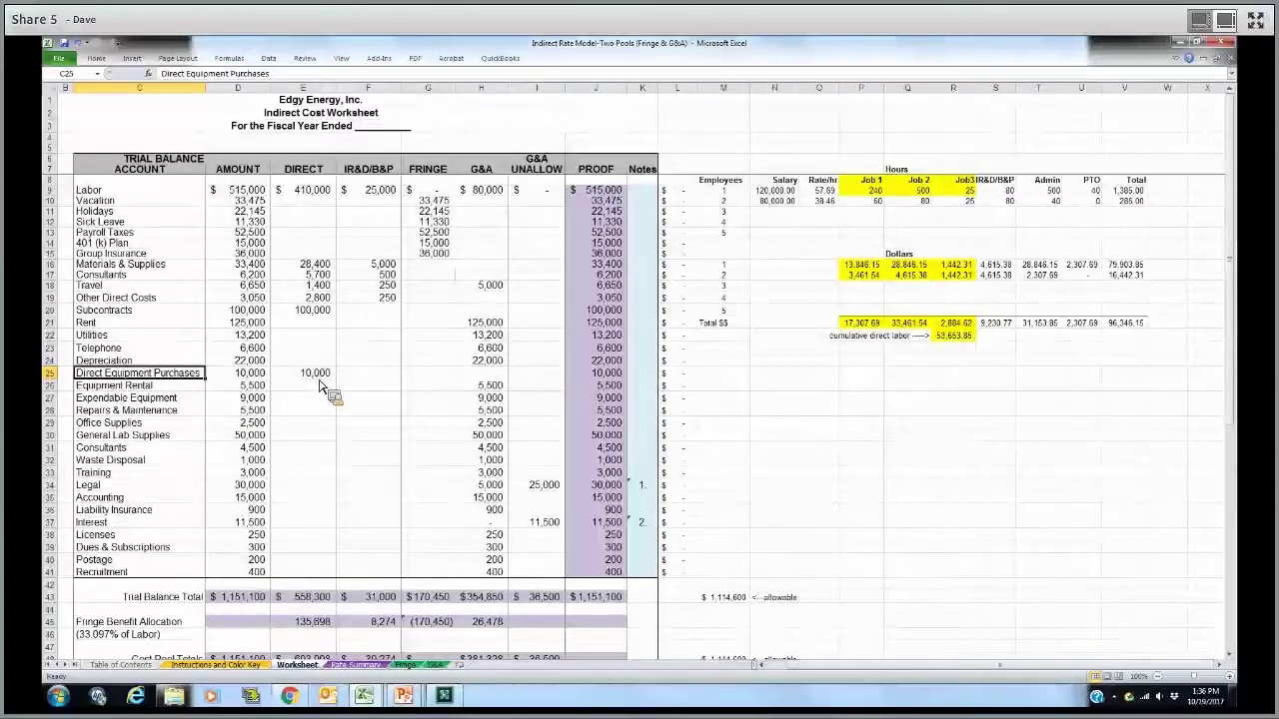
pyautogui.press('Right')
pyautogui.press('Right')
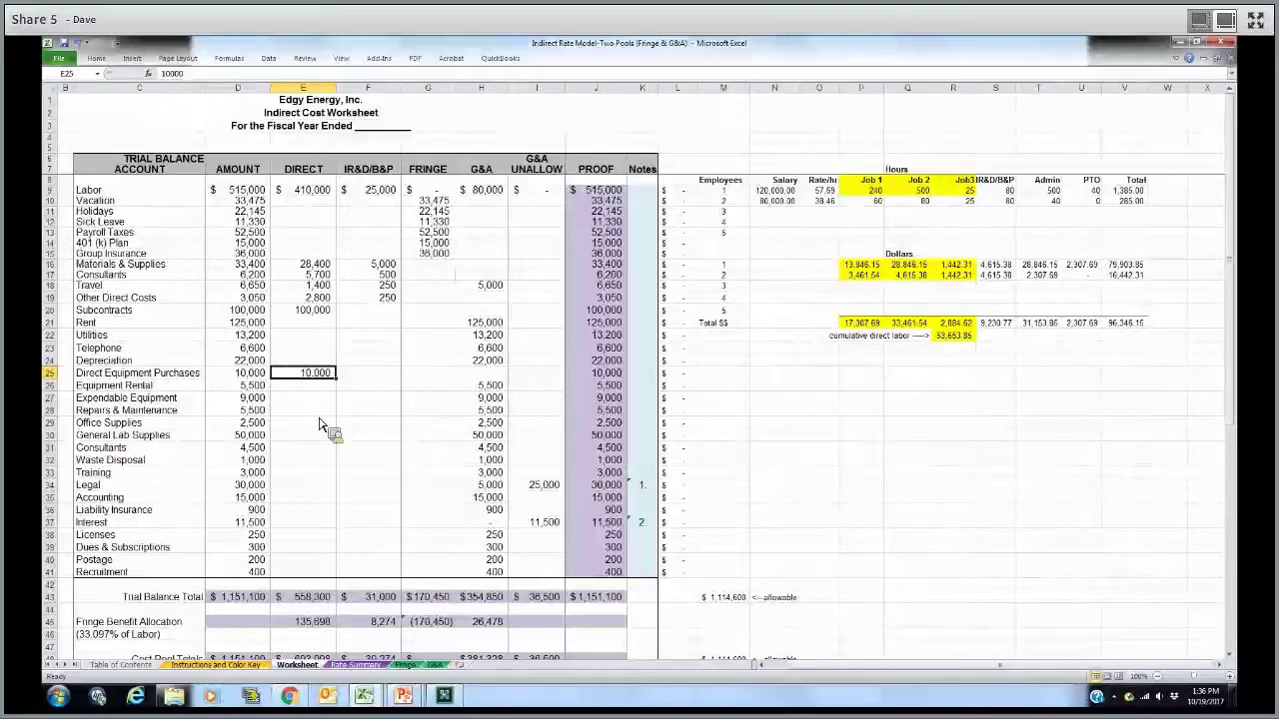
# Examine the trial balance accounts from Rent down to Legal, and check Rent's amount in the G&A column
pyautogui.click(165, 327)
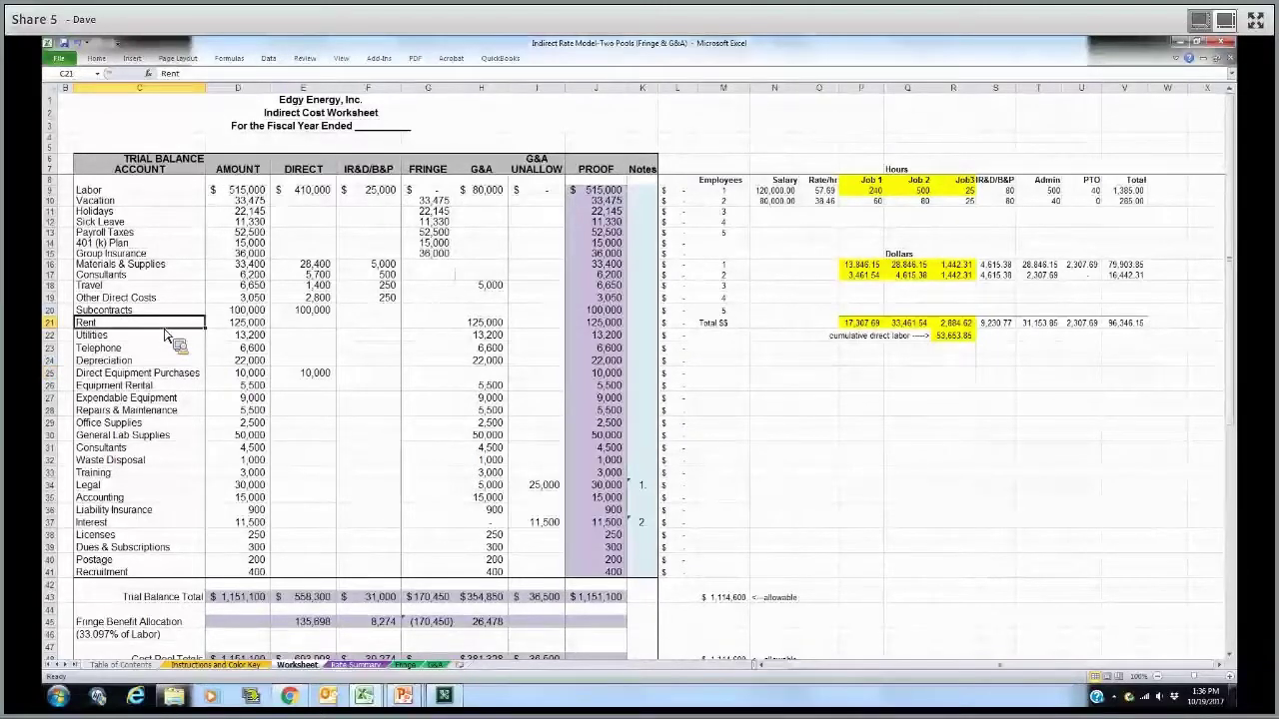
pyautogui.press('Down')
pyautogui.press('Down')
pyautogui.press('Down')
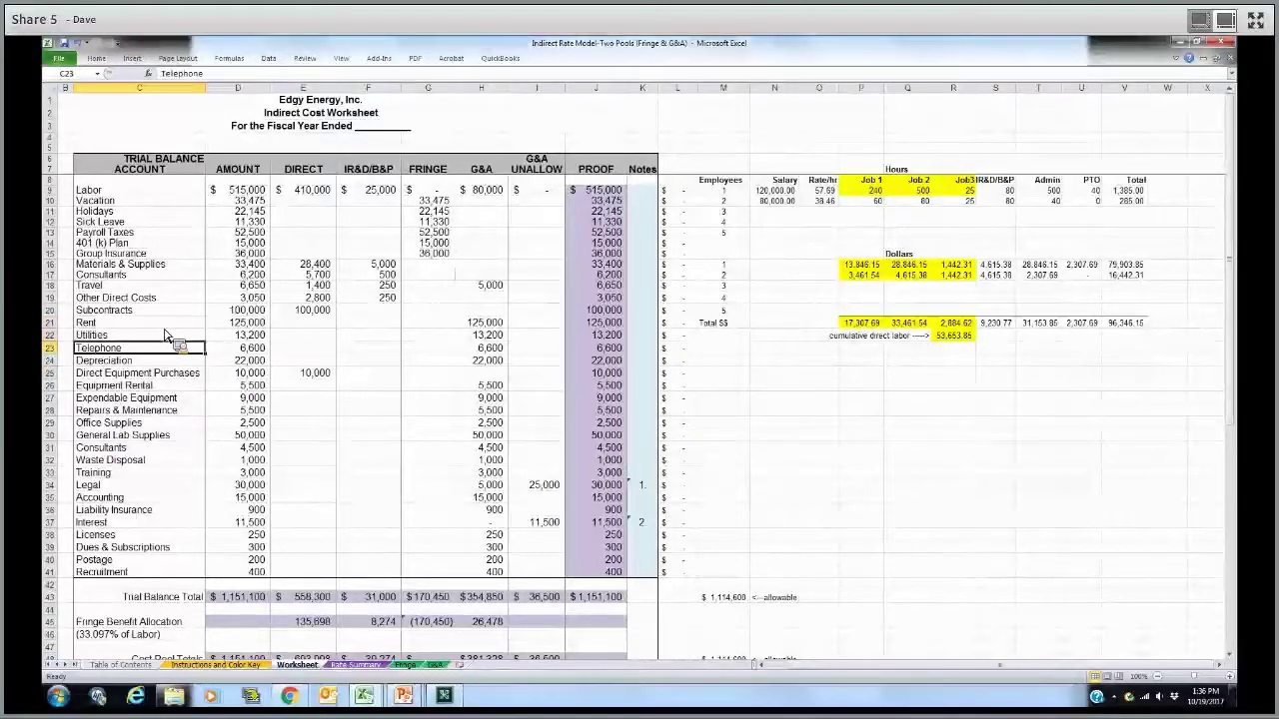
pyautogui.press('Down')
pyautogui.press('Down')
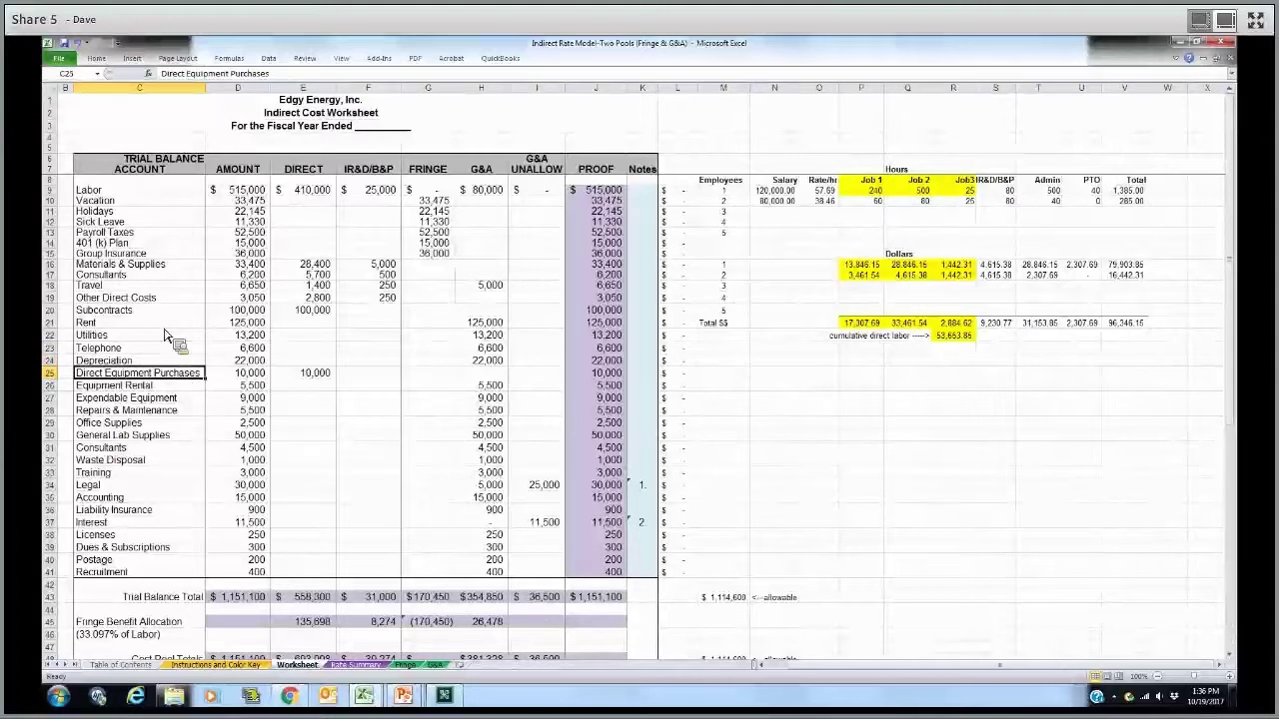
pyautogui.press('Down')
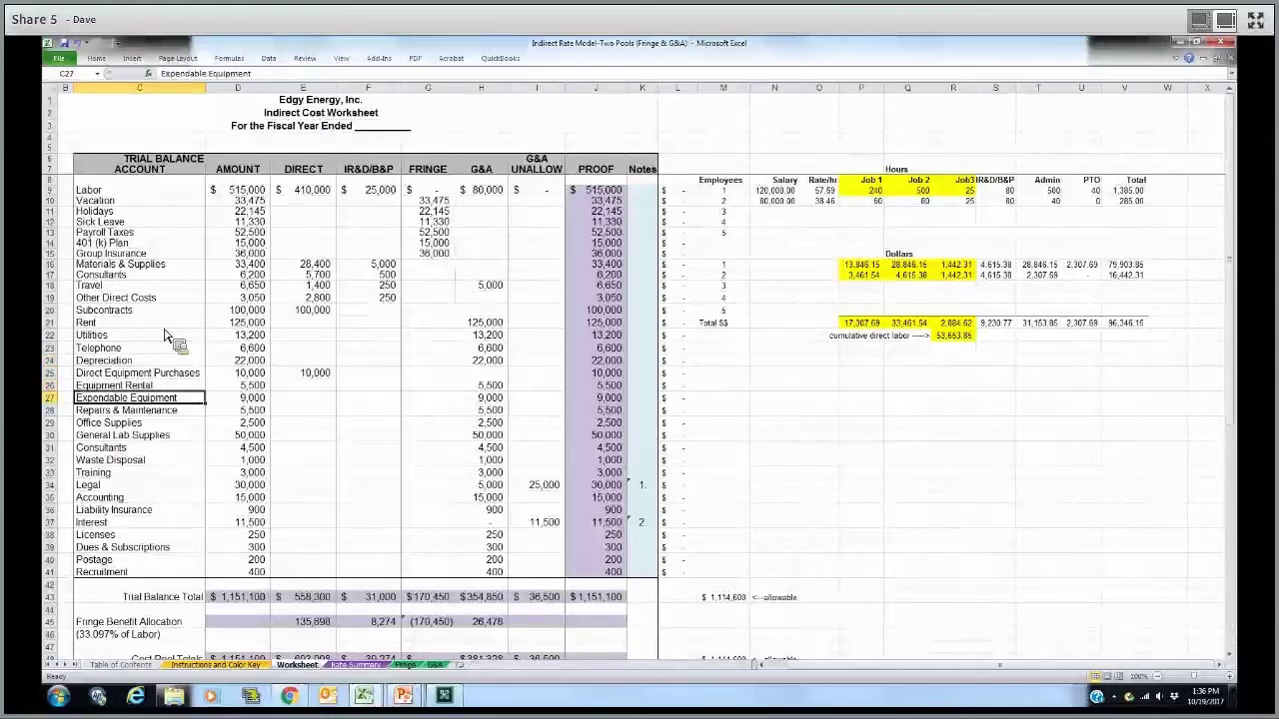
pyautogui.press('Down')
pyautogui.press('Down')
pyautogui.press('Down')
pyautogui.press('Down')
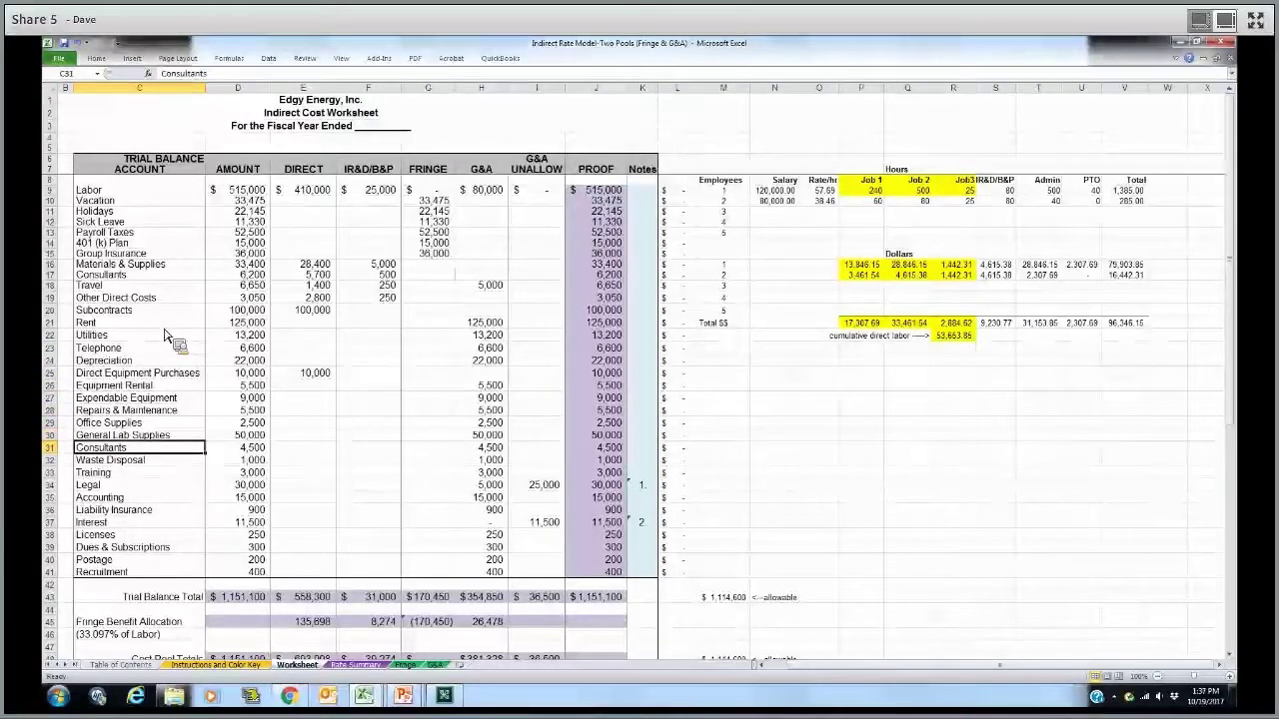
pyautogui.press('Down')
pyautogui.press('Down')
pyautogui.press('Down')
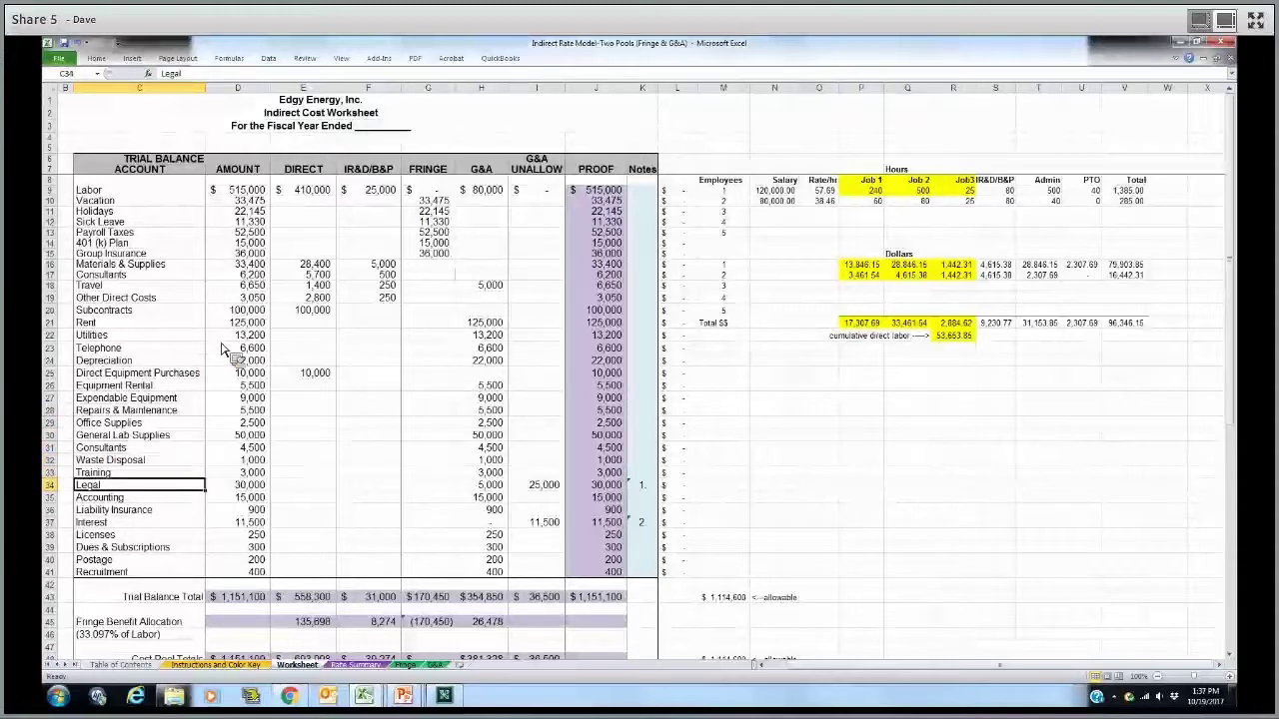
pyautogui.click(494, 326)
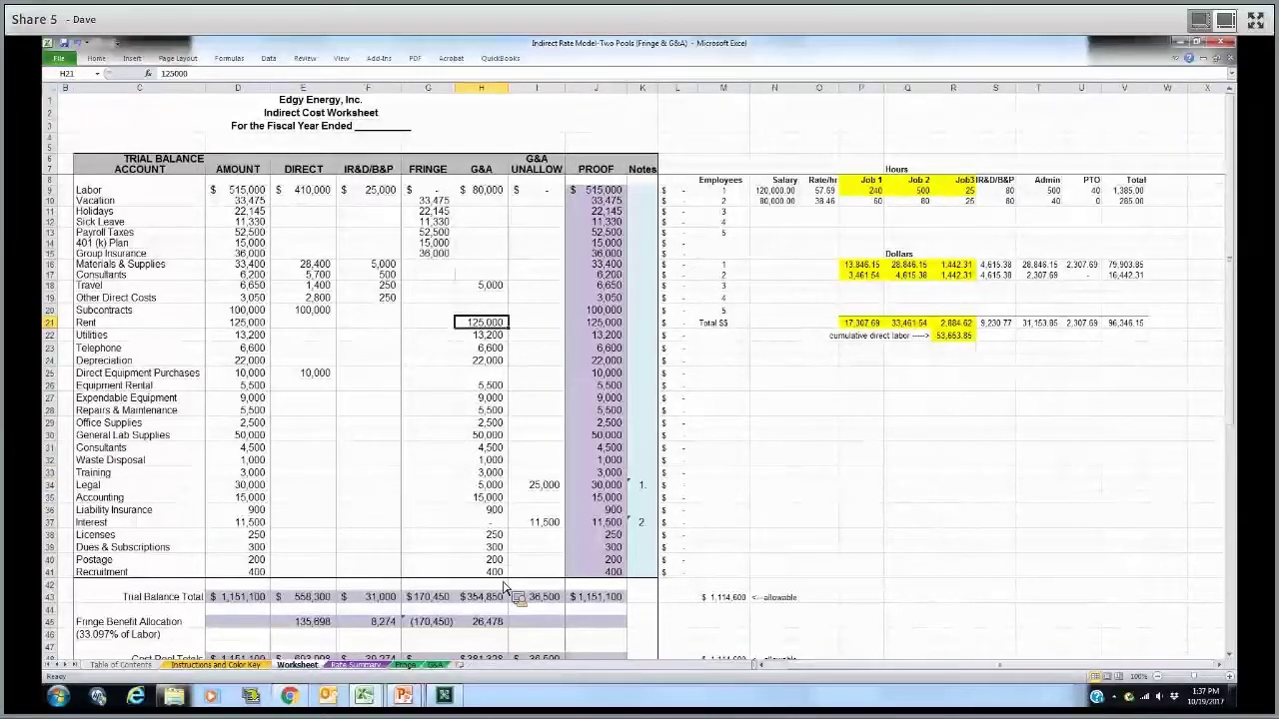
# Check the G&A Unallow amounts of the Legal and Interest accounts and that column's Trial Balance Total
pyautogui.click(540, 486)
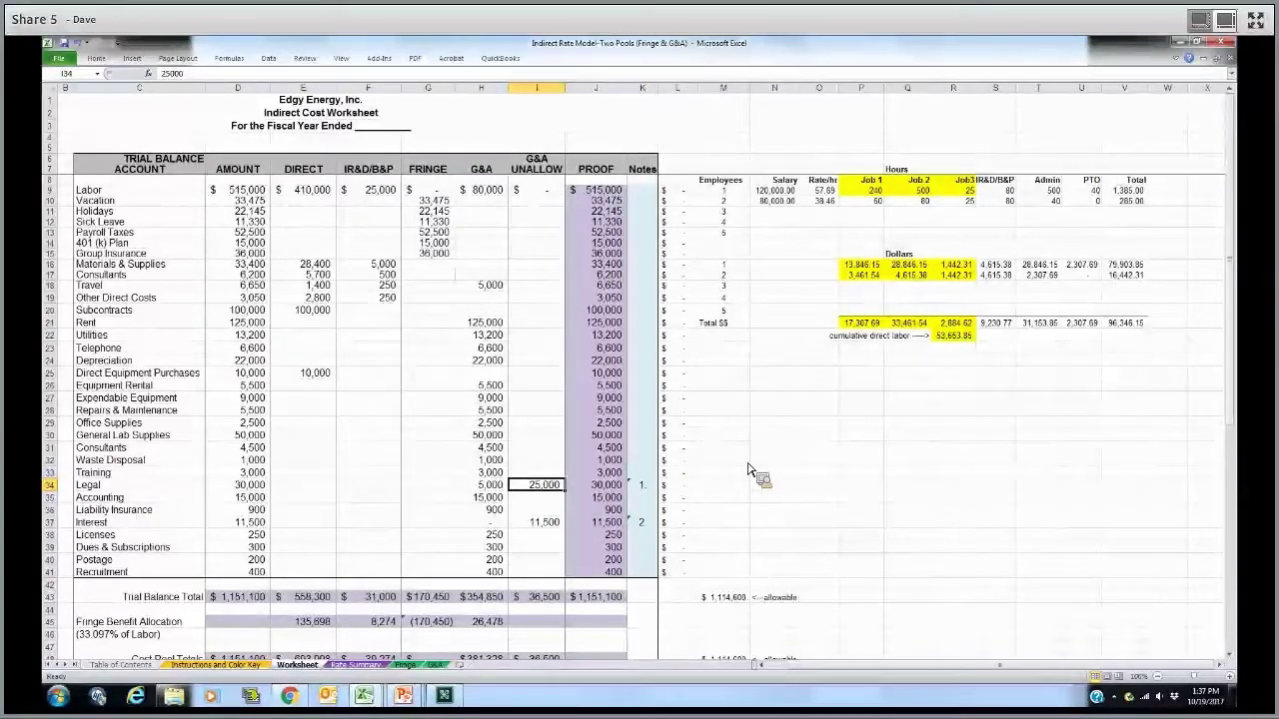
pyautogui.press('Down')
pyautogui.press('Down')
pyautogui.press('Down')
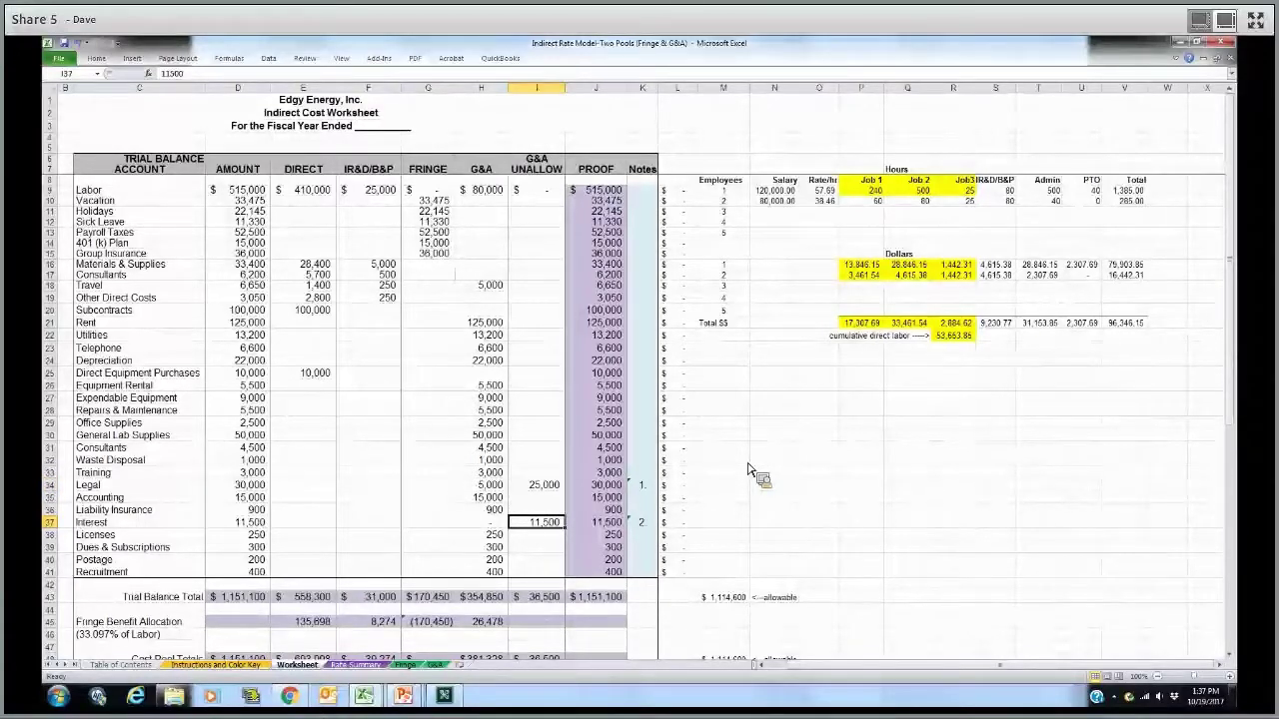
pyautogui.click(545, 625)
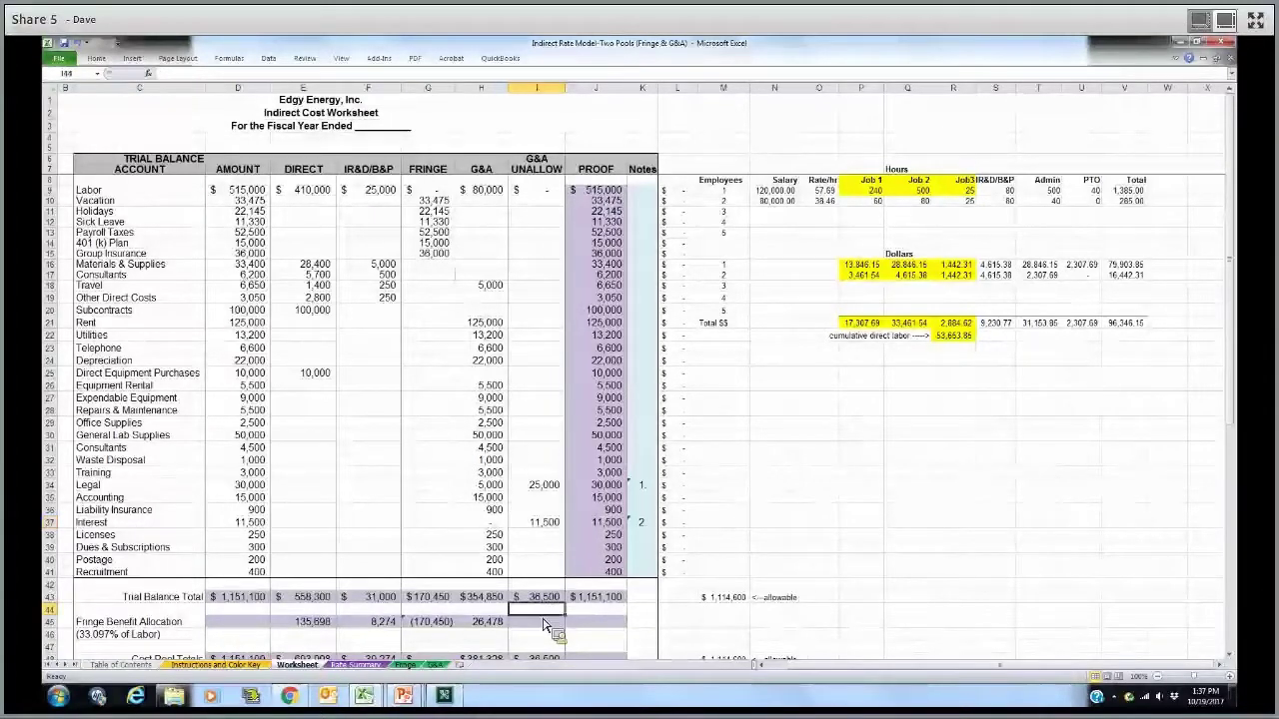
pyautogui.press('Up')
pyautogui.press('Up')
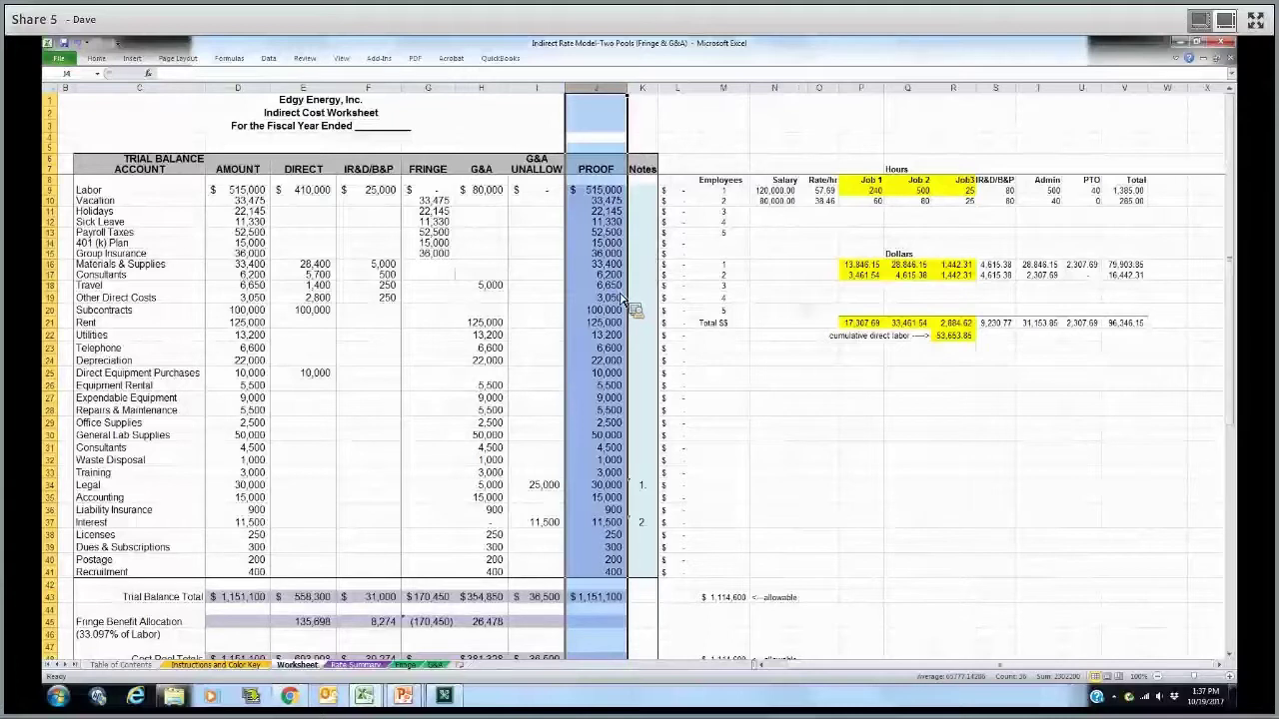
pyautogui.click(165, 90)
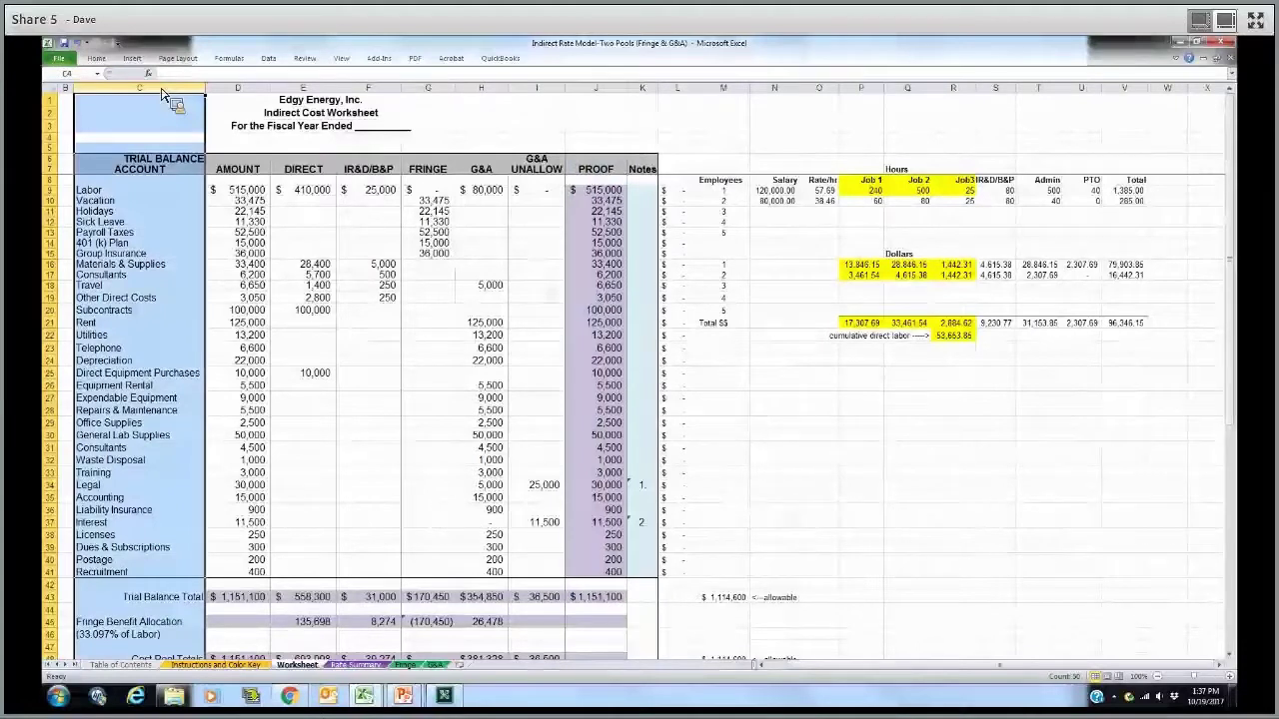
pyautogui.click(237, 88)
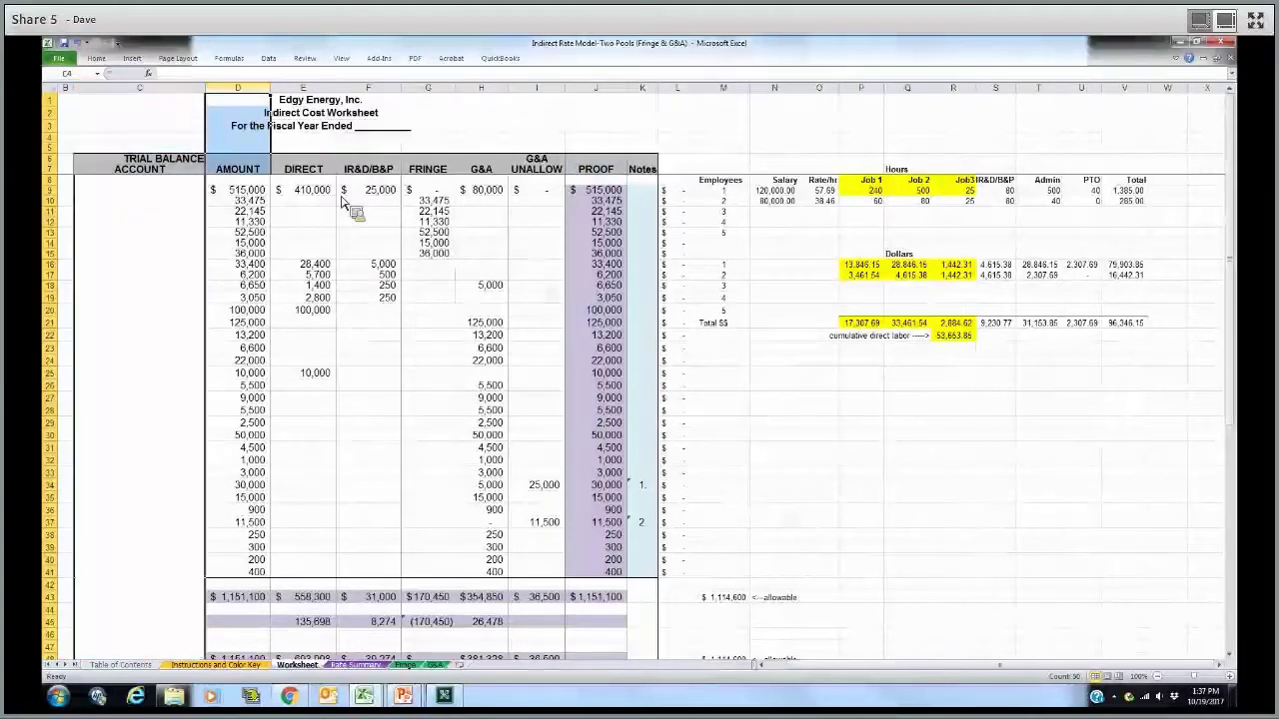
pyautogui.hotkey('ctrl', 'z')
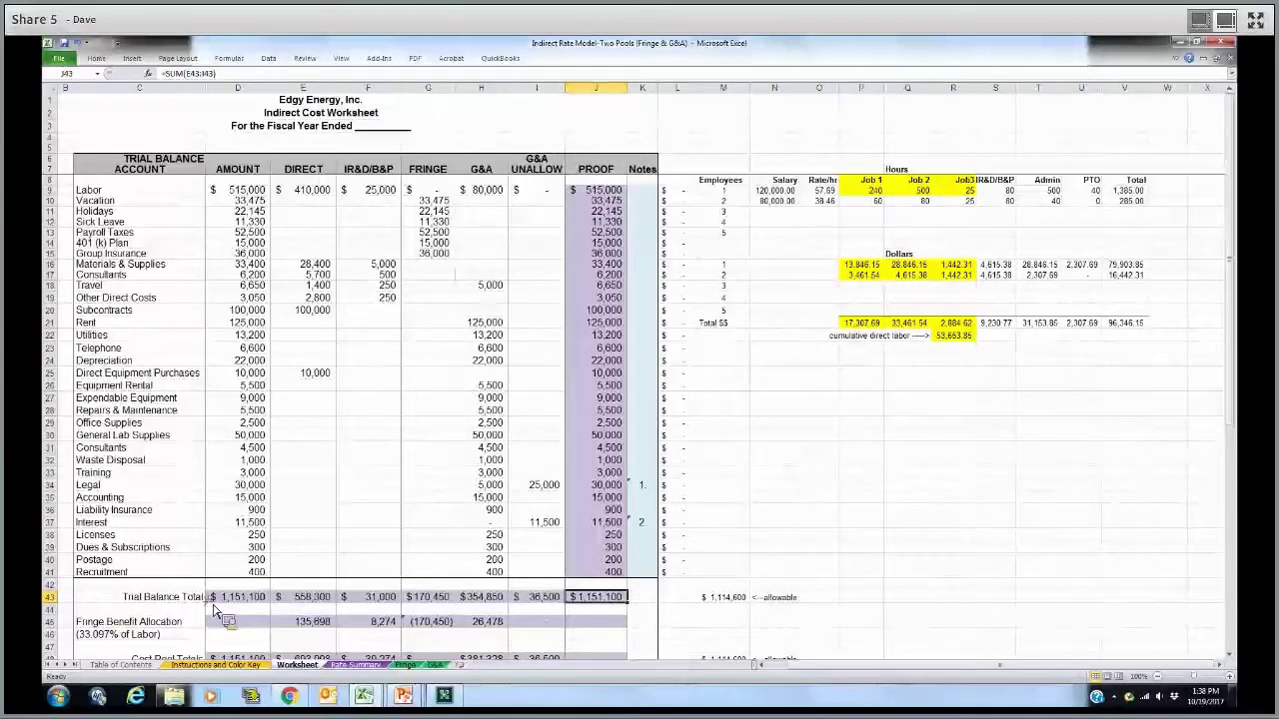
# Highlight the Trial Balance Total row from its label through the Proof column to compare the totals
pyautogui.hotkey('ctrl', 'Left')
pyautogui.hotkey('shift', 'Right')
pyautogui.hotkey('shift', 'Right')
pyautogui.hotkey('shift', 'Right')
pyautogui.hotkey('shift', 'Right')
pyautogui.hotkey('shift', 'Right')
pyautogui.hotkey('shift', 'Right')
pyautogui.hotkey('shift', 'Right')
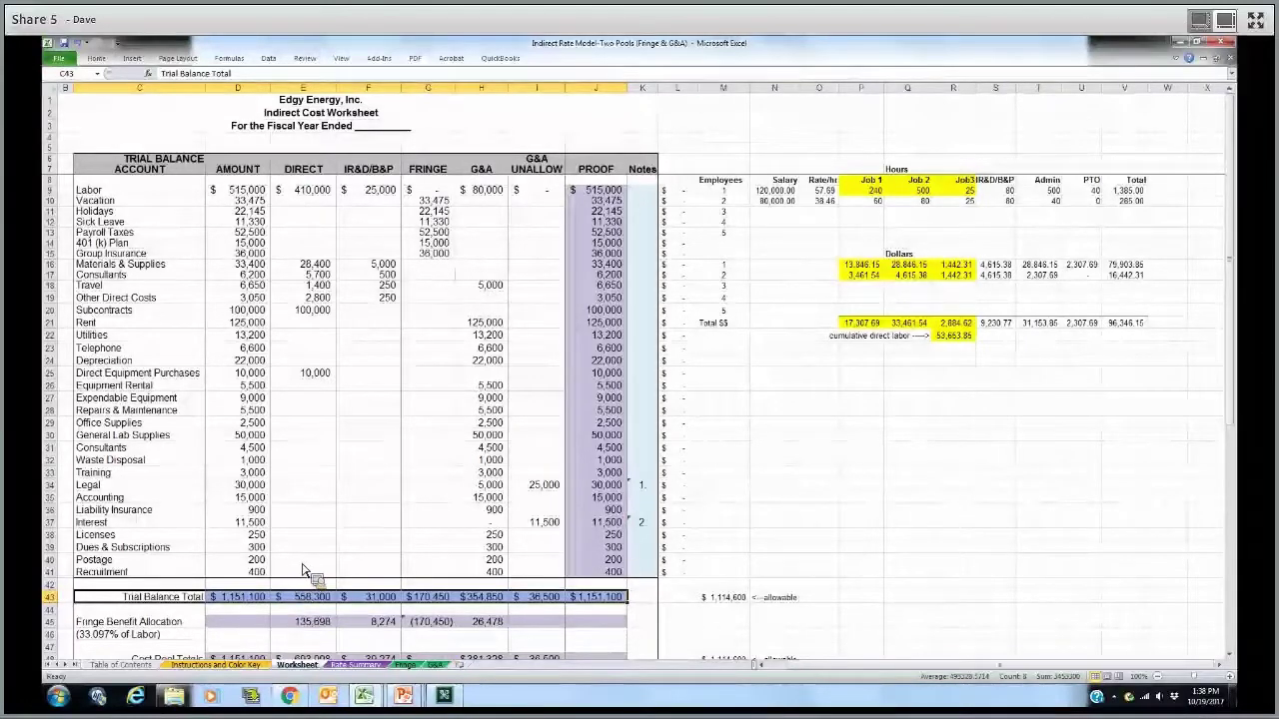
# Inspect the individual Trial Balance Total cells for Amount, Direct, IR&D/B&P, Fringe, G&A and G&A Unallow
pyautogui.press('Right')
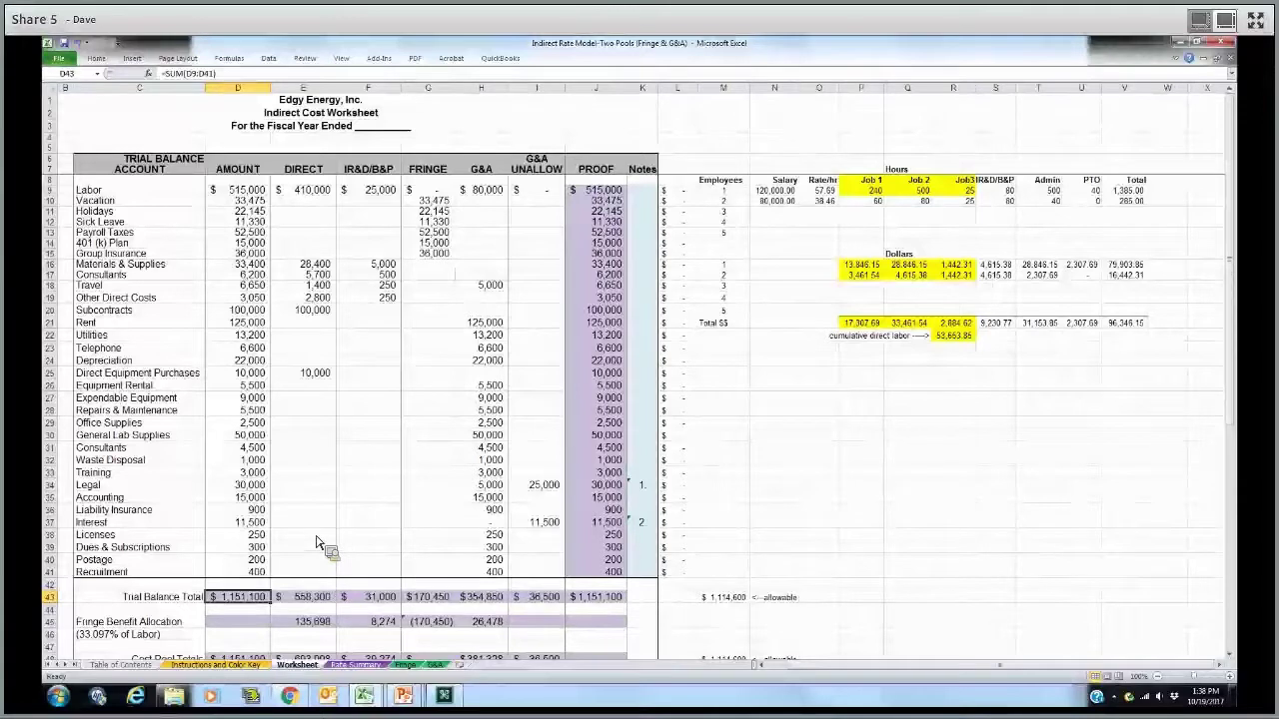
pyautogui.press('Right')
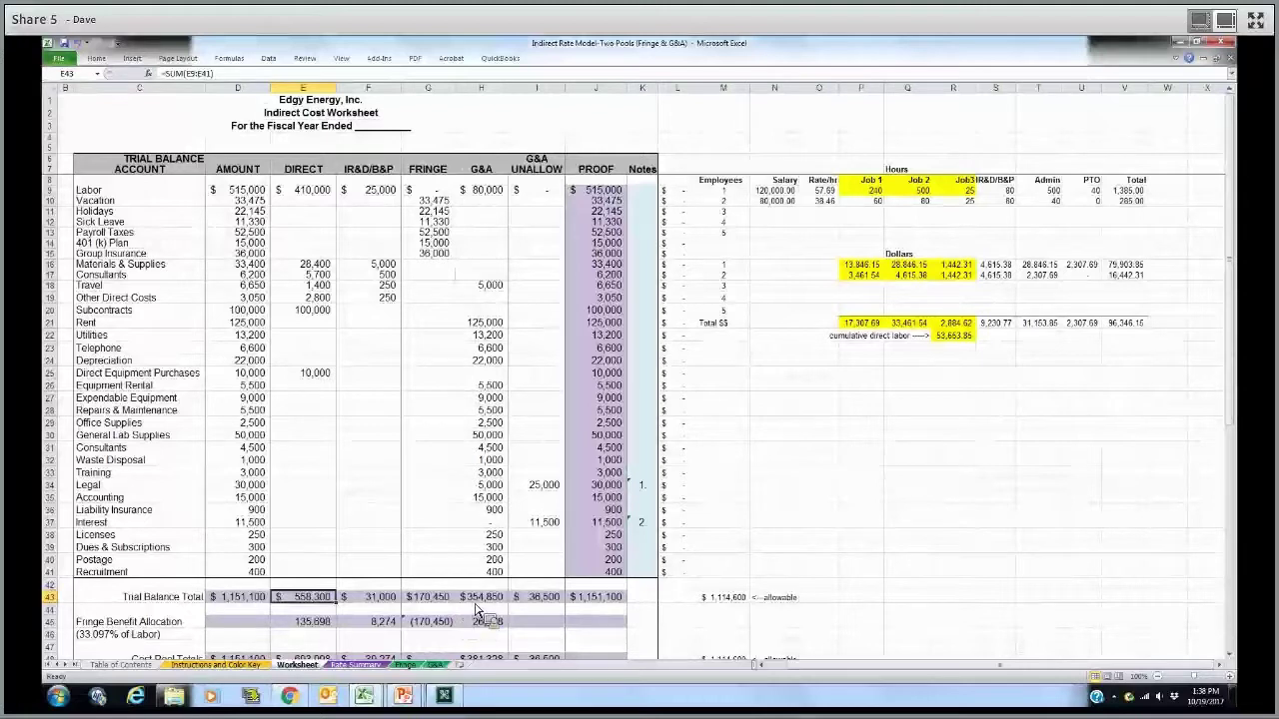
pyautogui.press('Right')
pyautogui.press('Right')
pyautogui.press('Right')
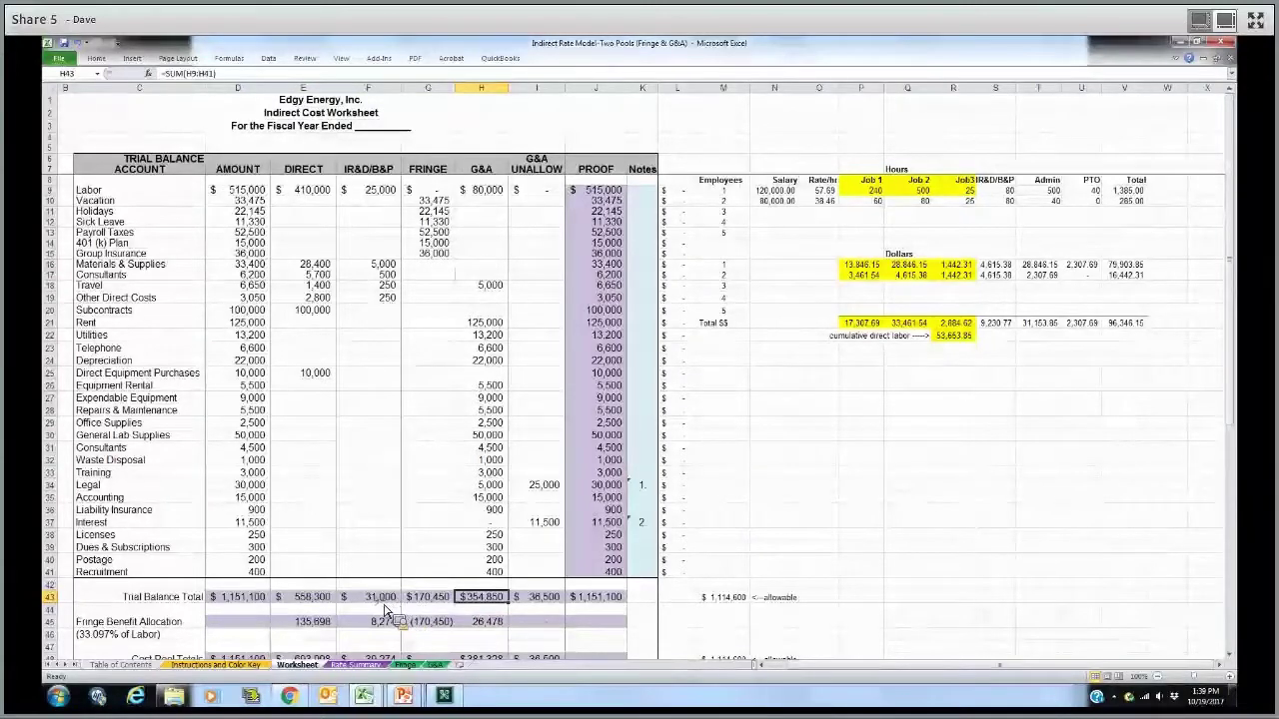
pyautogui.press('Left')
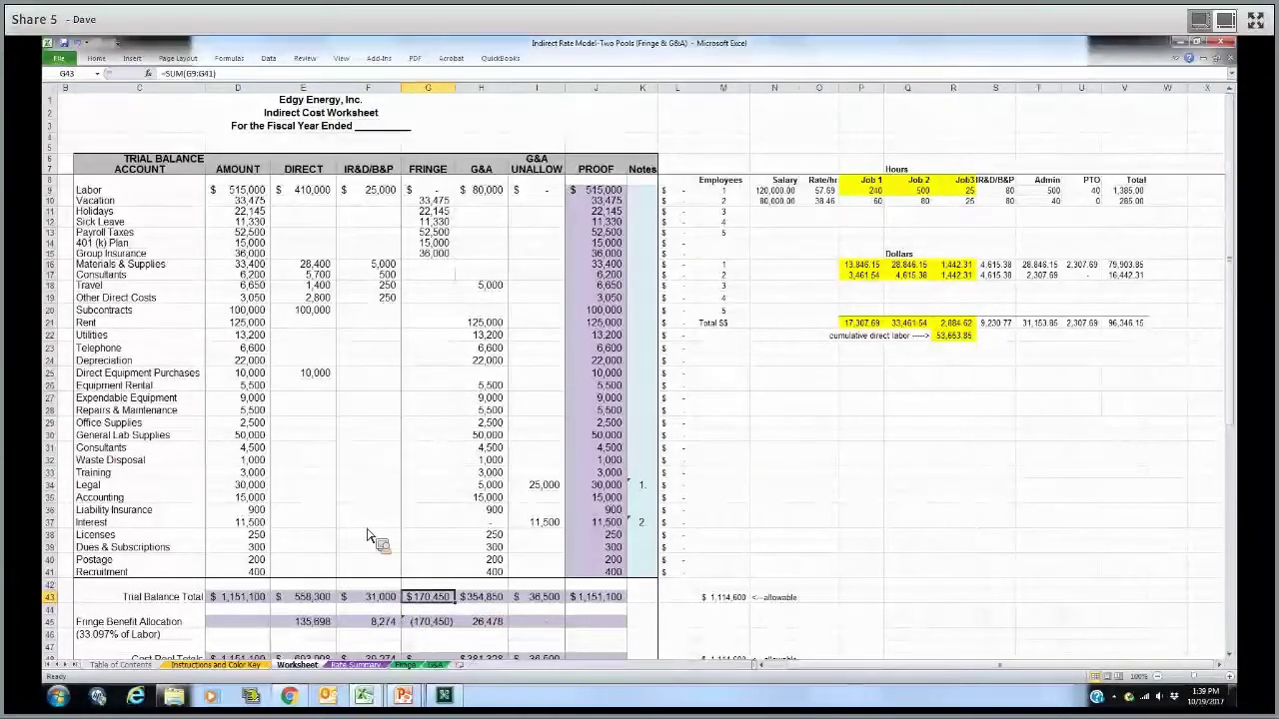
pyautogui.press('Left')
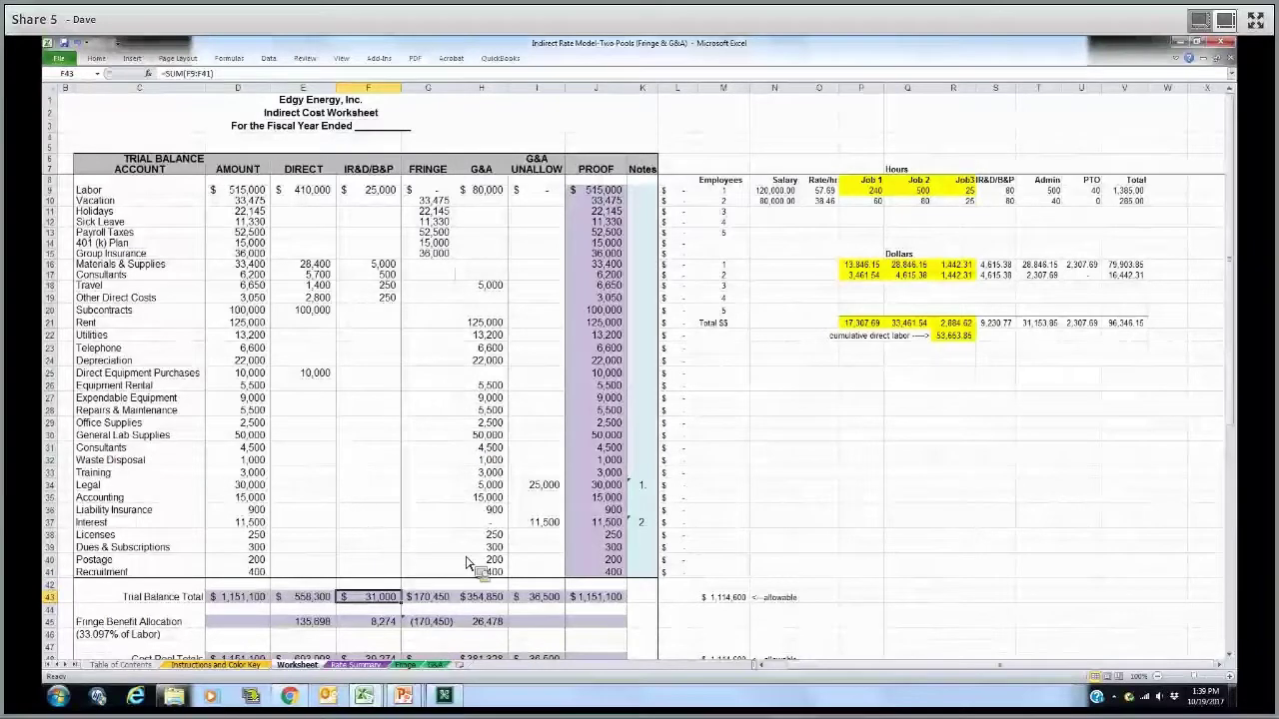
pyautogui.click(539, 598)
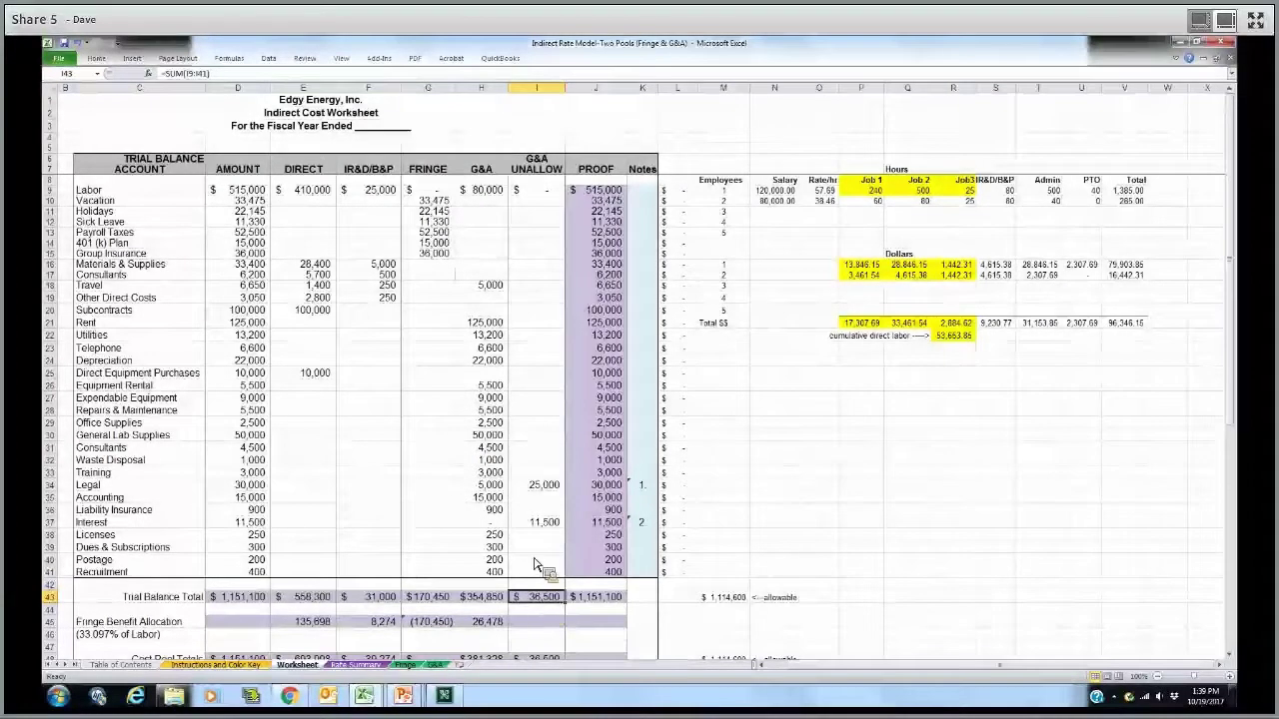
# Review the Fringe Benefit Allocation row from the Amount to the G&A column, and inspect the Fringe column's offset formula
pyautogui.click(255, 628)
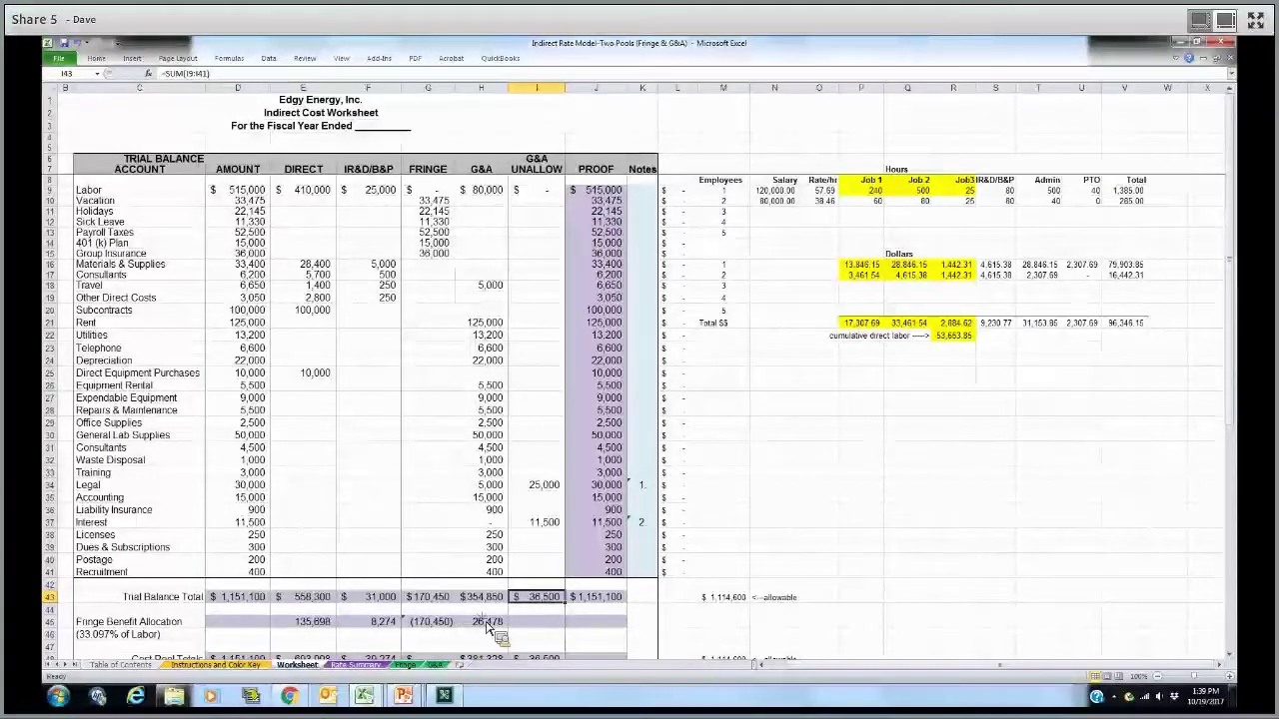
pyautogui.moveTo(255, 627); pyautogui.dragTo(489, 625)
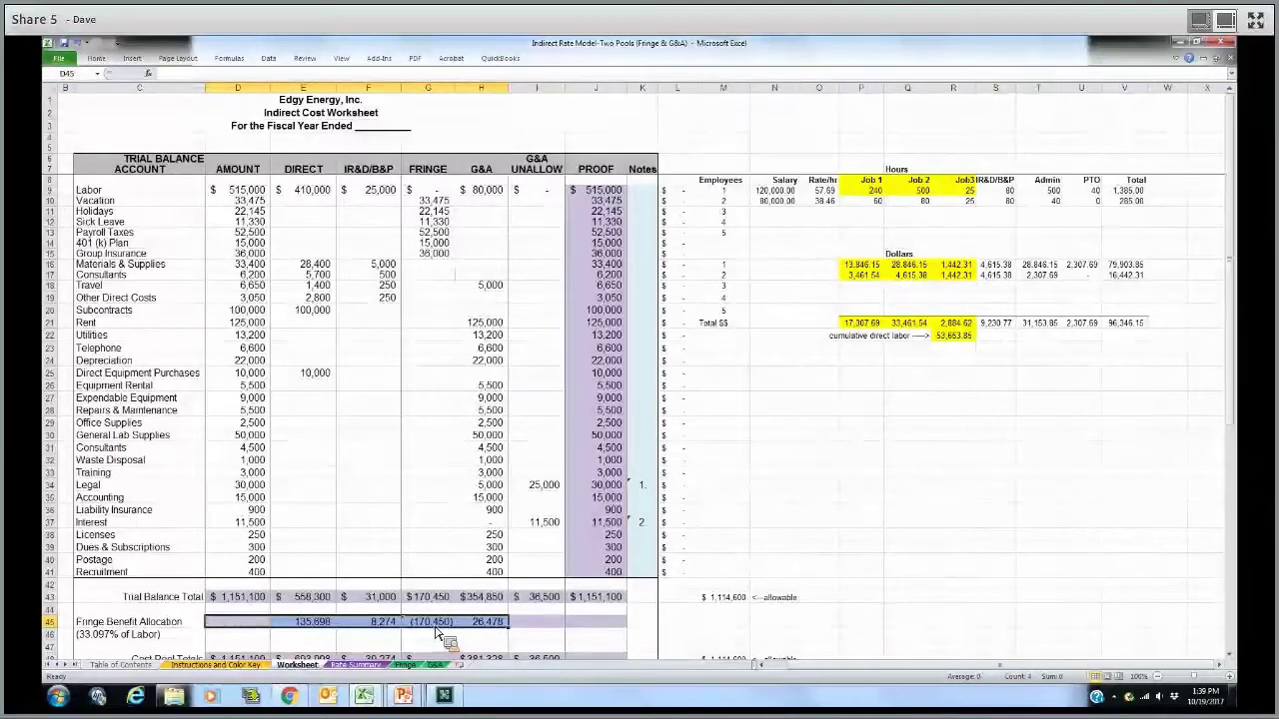
pyautogui.click(435, 629)
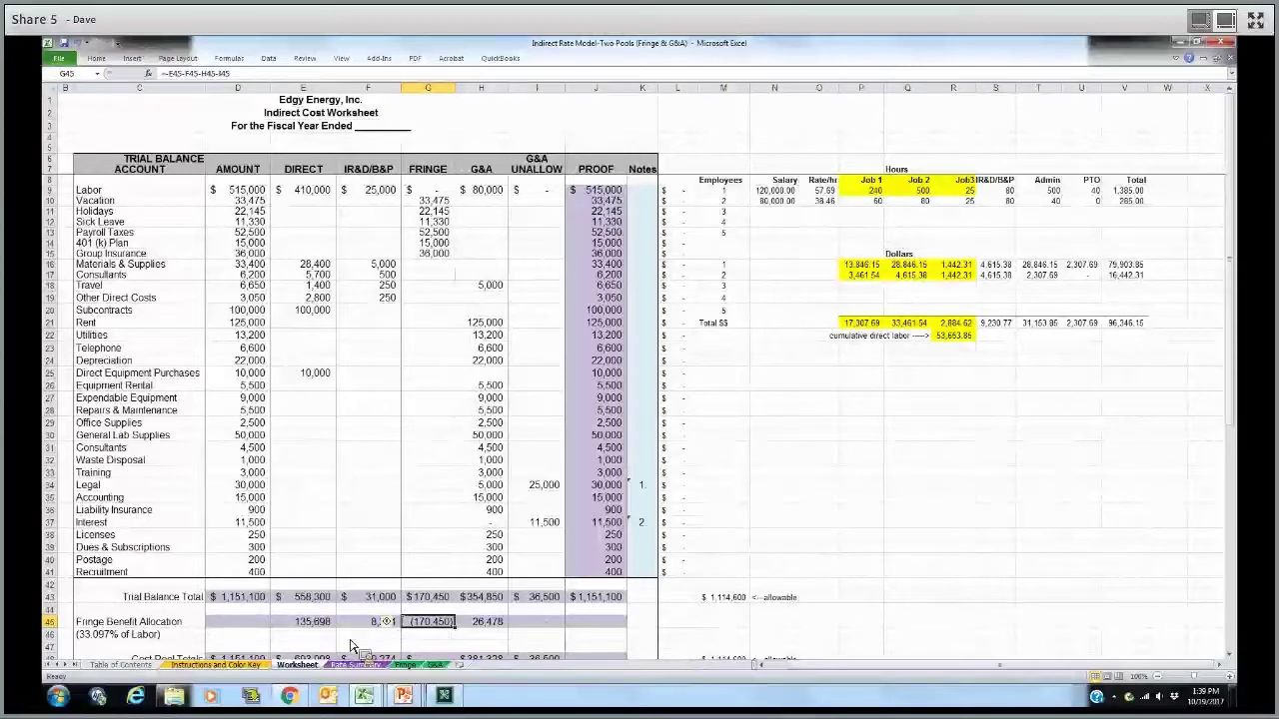
# Examine the Cost Pool Totals for the Direct, IR&D/B&P, Fringe and G&A columns
pyautogui.scroll(-2, 345, 639)
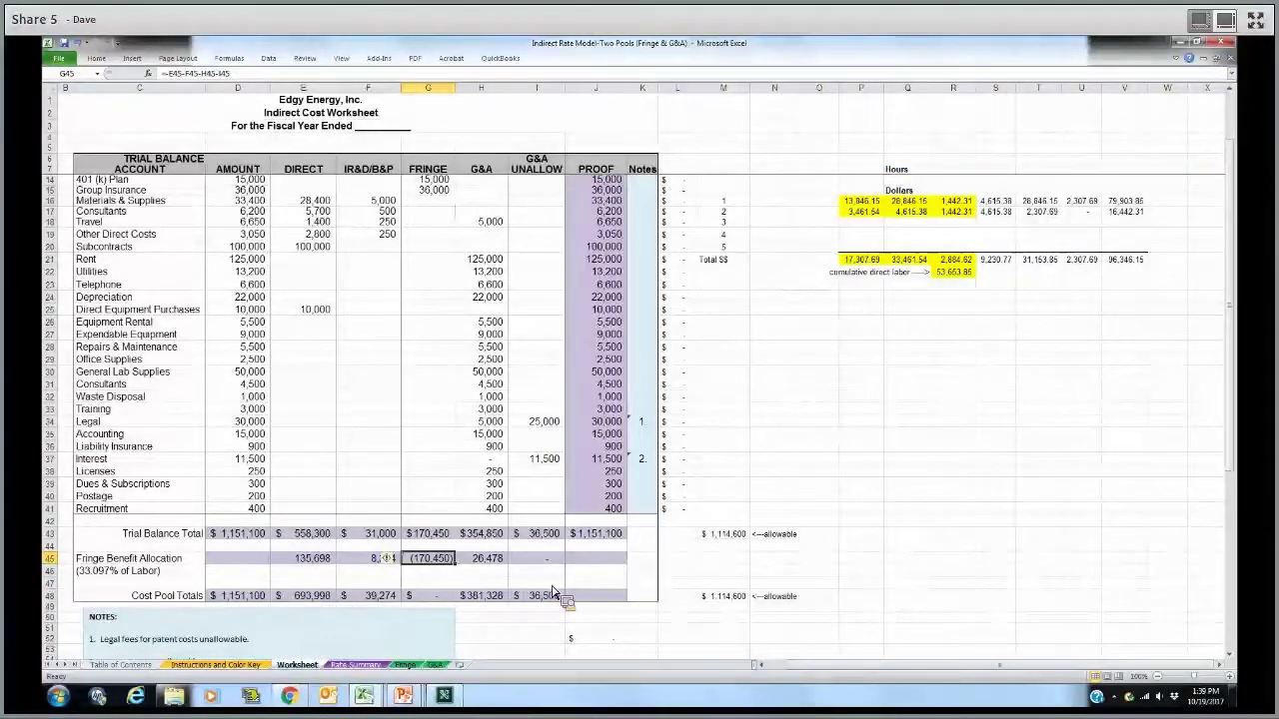
pyautogui.click(303, 596)
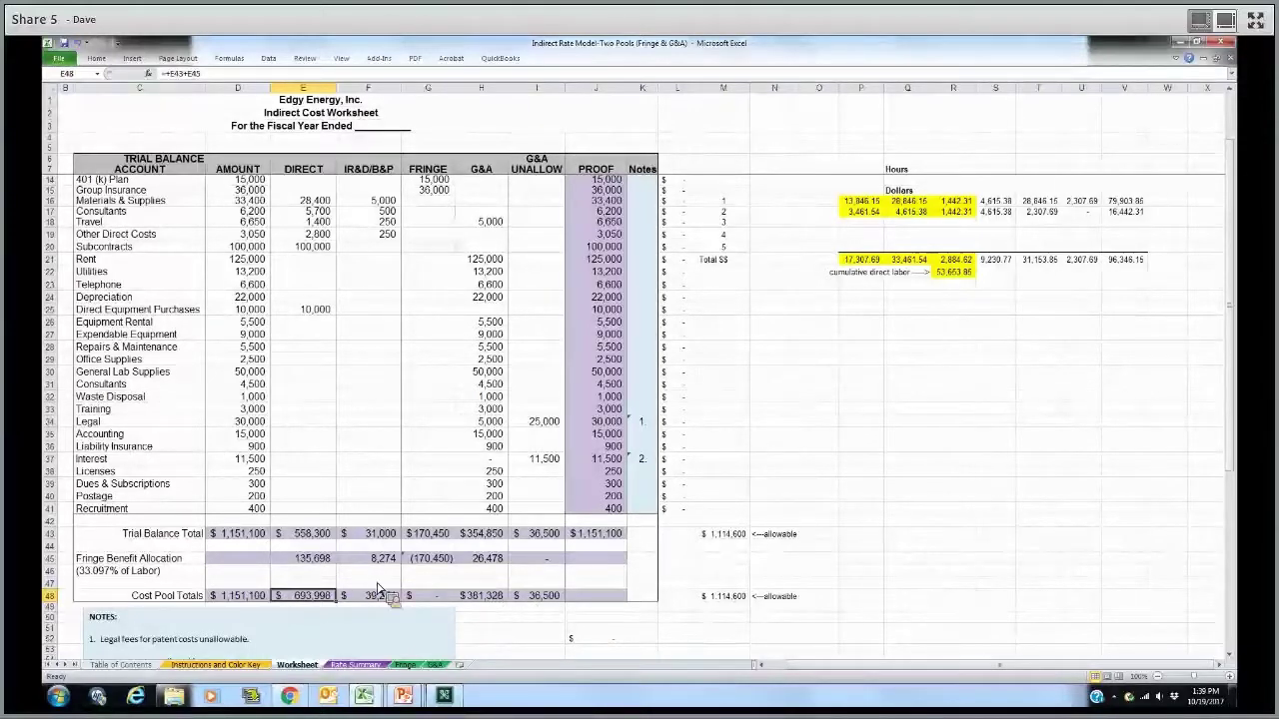
pyautogui.press('Right')
pyautogui.press('Right')
pyautogui.press('Right')
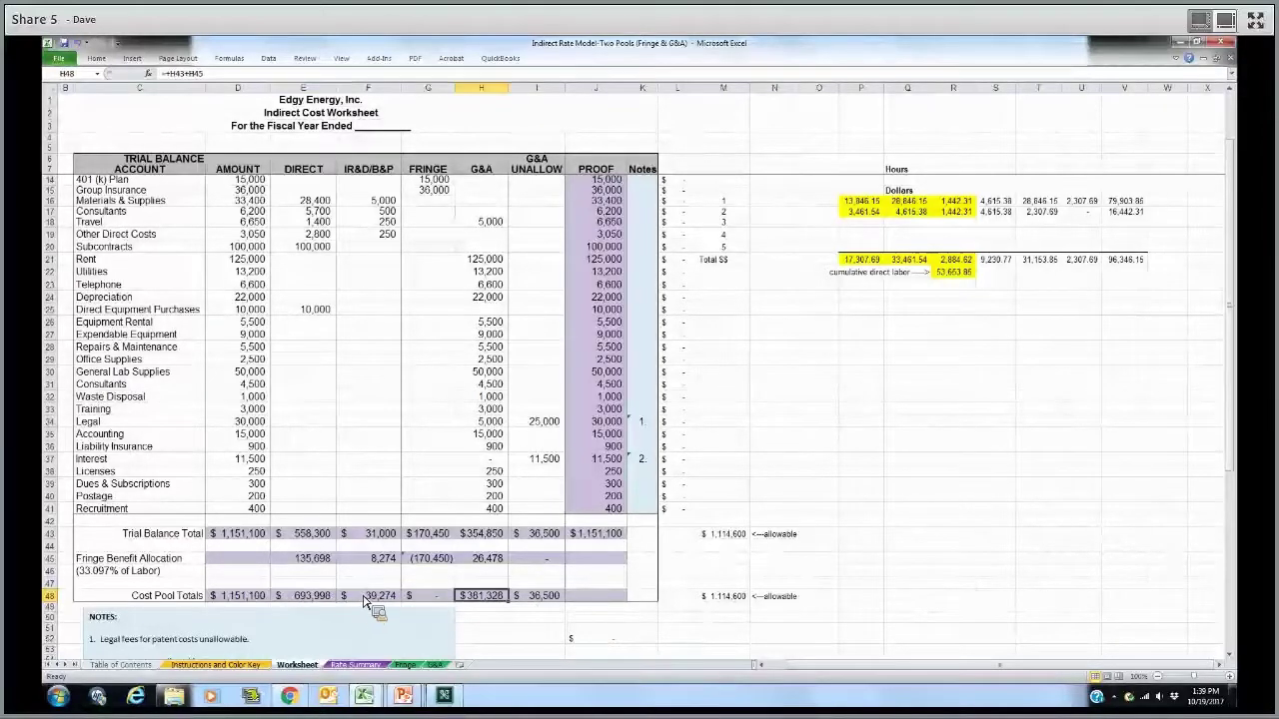
pyautogui.press('Left')
pyautogui.press('Left')
pyautogui.press('Left')
pyautogui.press('Right')
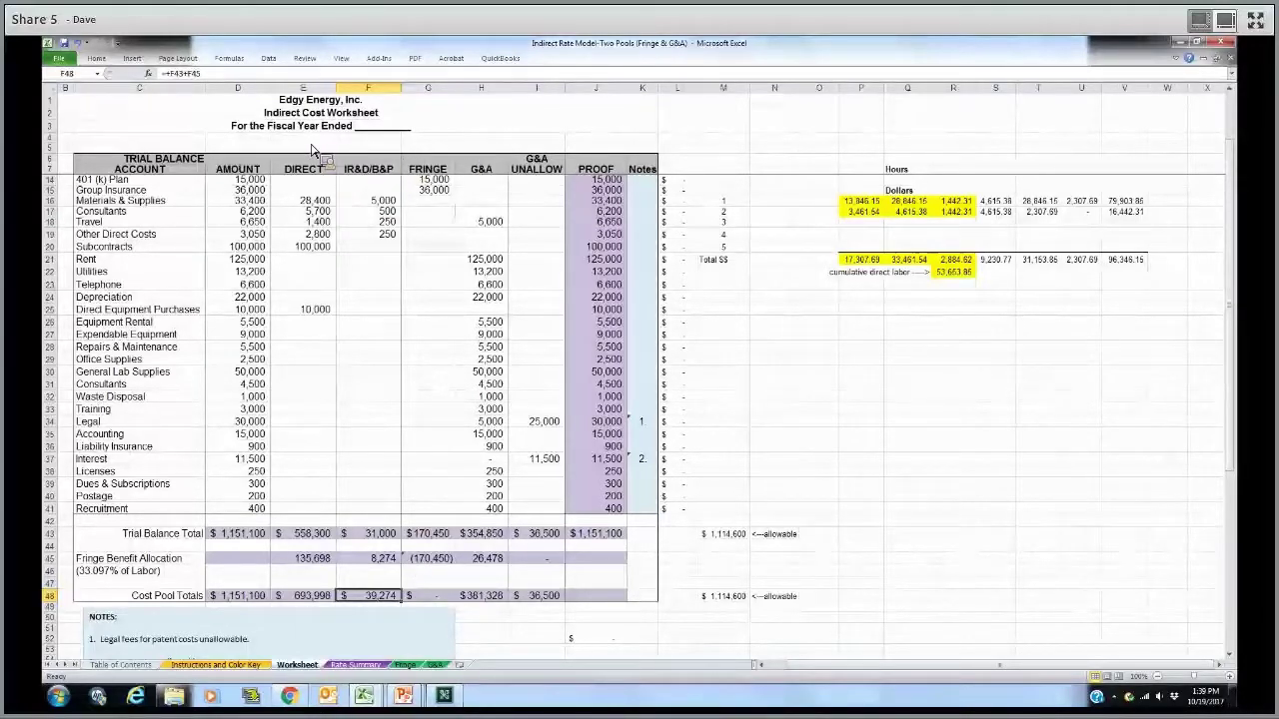
pyautogui.click(482, 148)
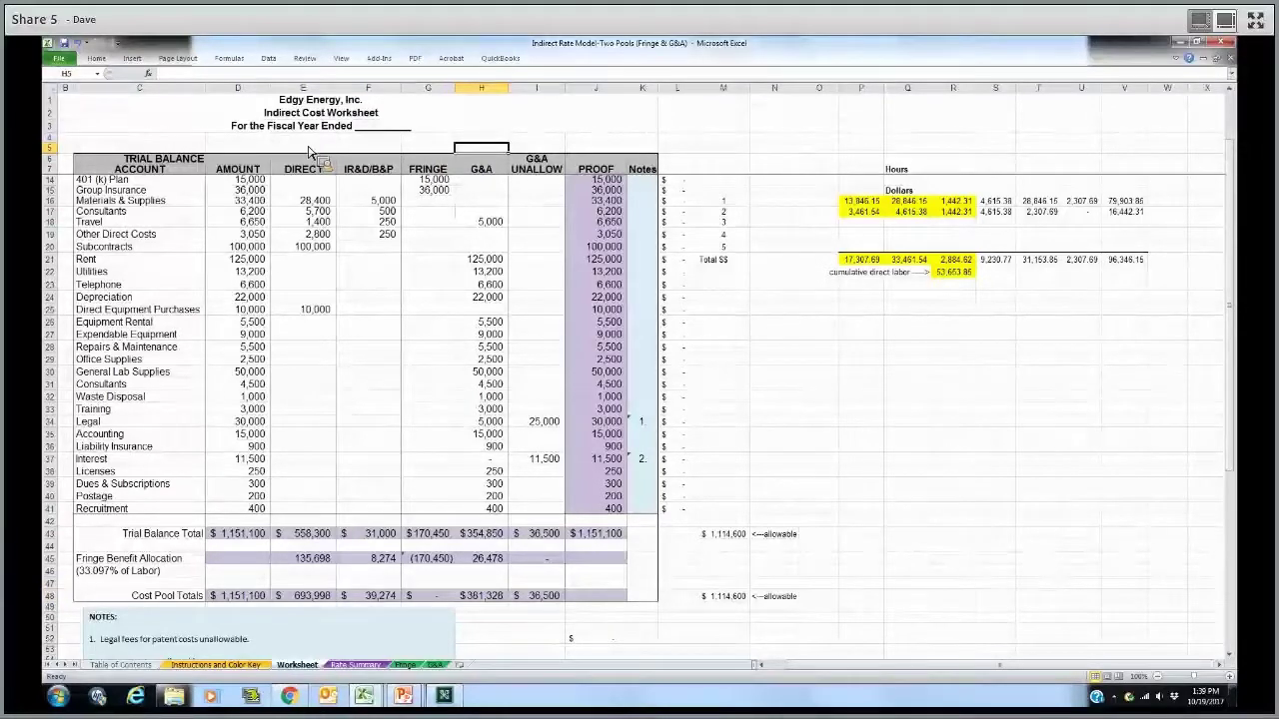
# Open the Fringe sheet and review the linked pool amounts from Vacation to Group Insurance
pyautogui.click(407, 665)
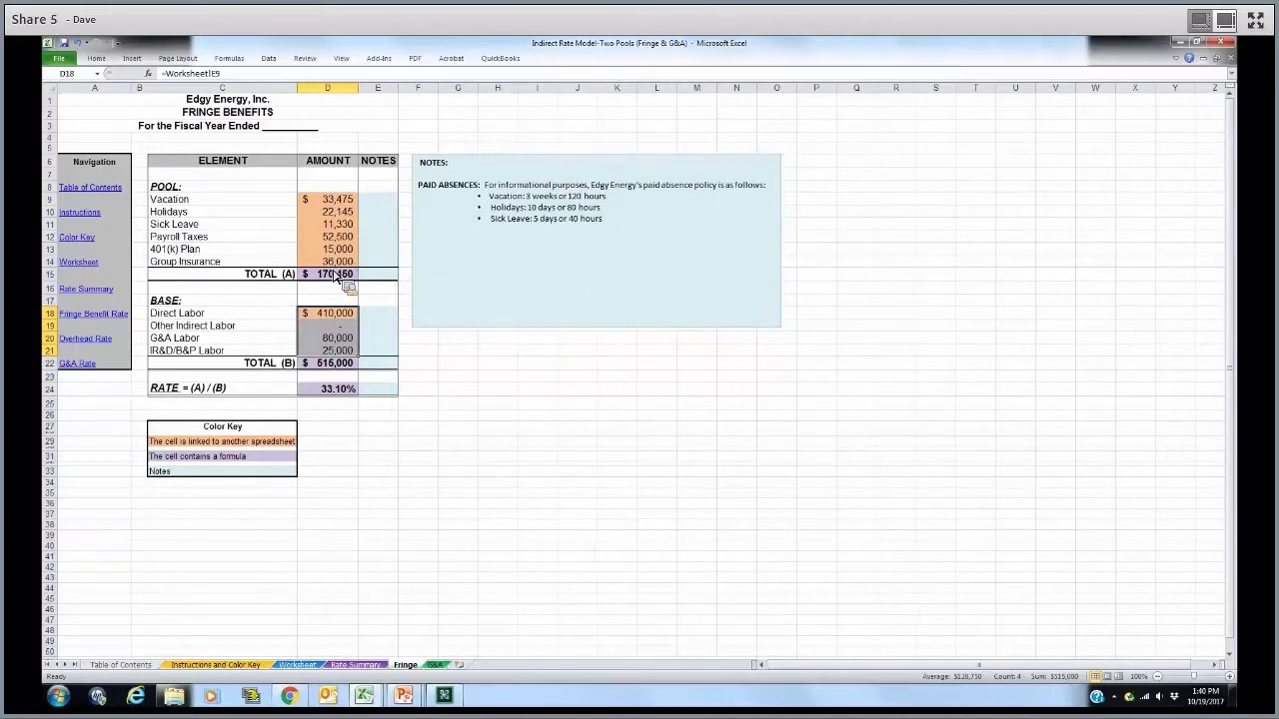
pyautogui.click(328, 199)
pyautogui.moveTo(334, 237); pyautogui.dragTo(331, 262)
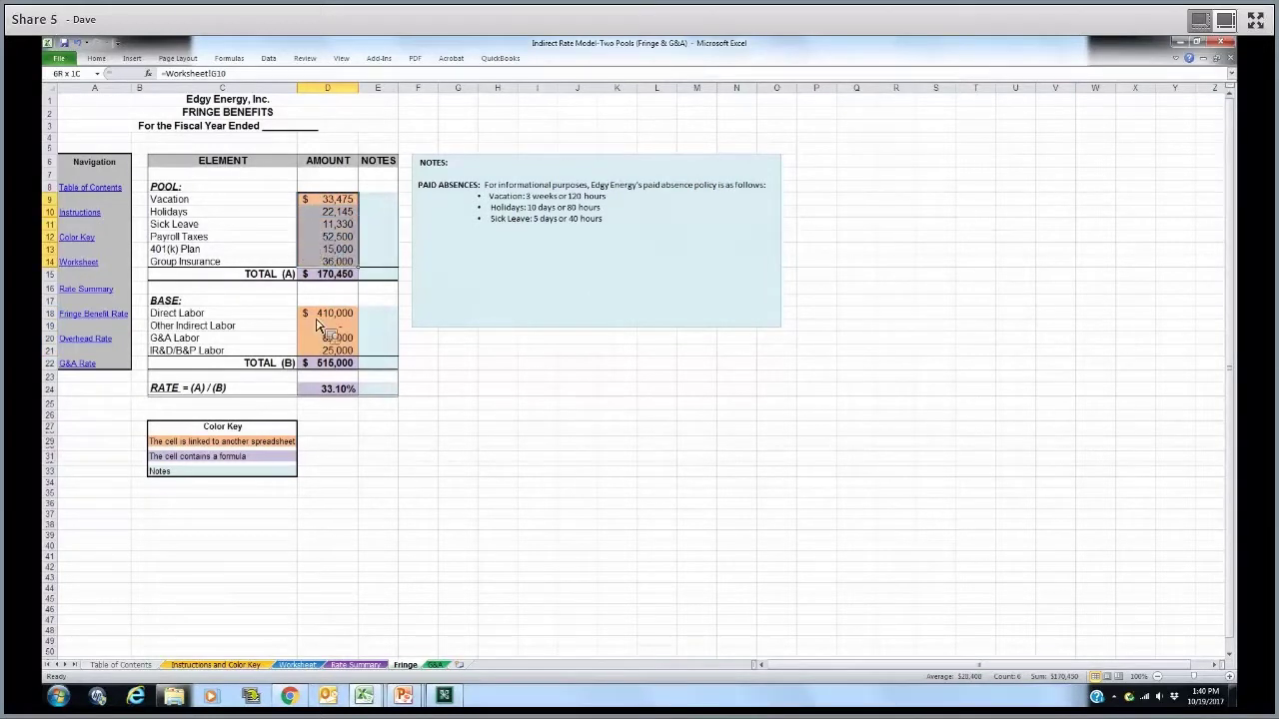
pyautogui.press('Down')
pyautogui.press('Down')
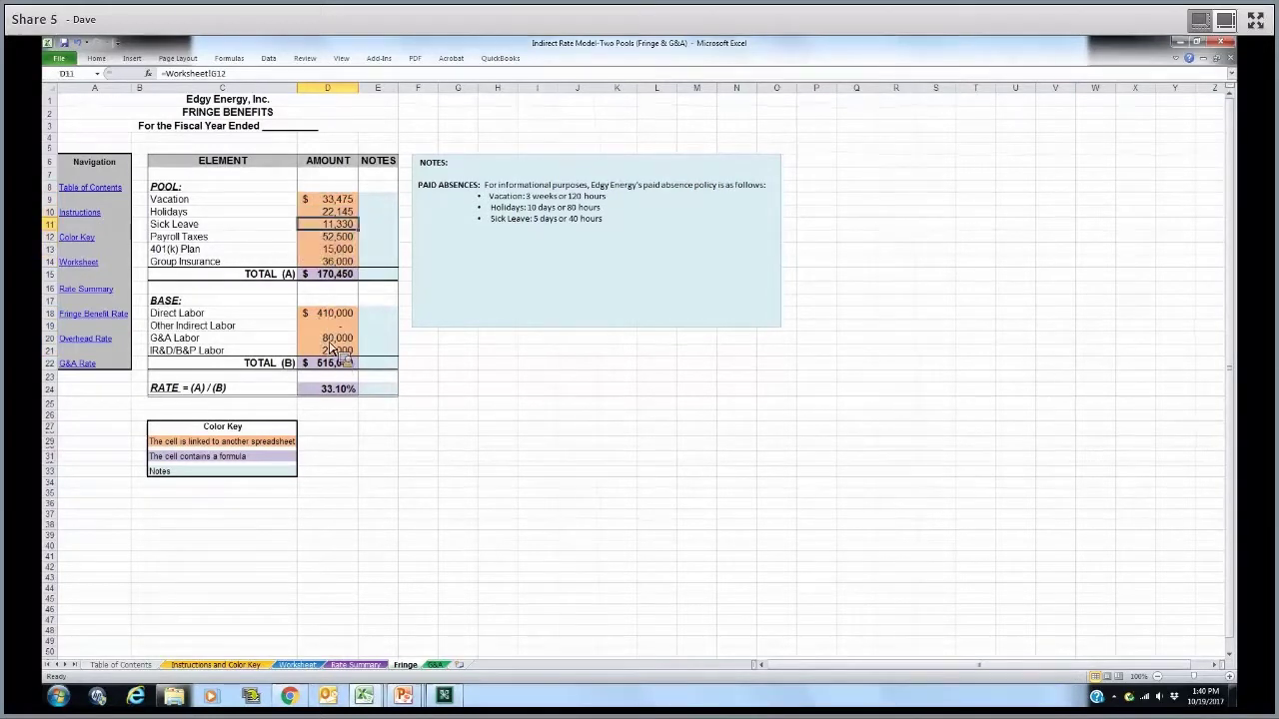
# Review the base amounts from Direct Labor to IR&D/B&P Labor, and inspect the pool total and fringe rate formulas
pyautogui.moveTo(336, 313); pyautogui.dragTo(336, 349)
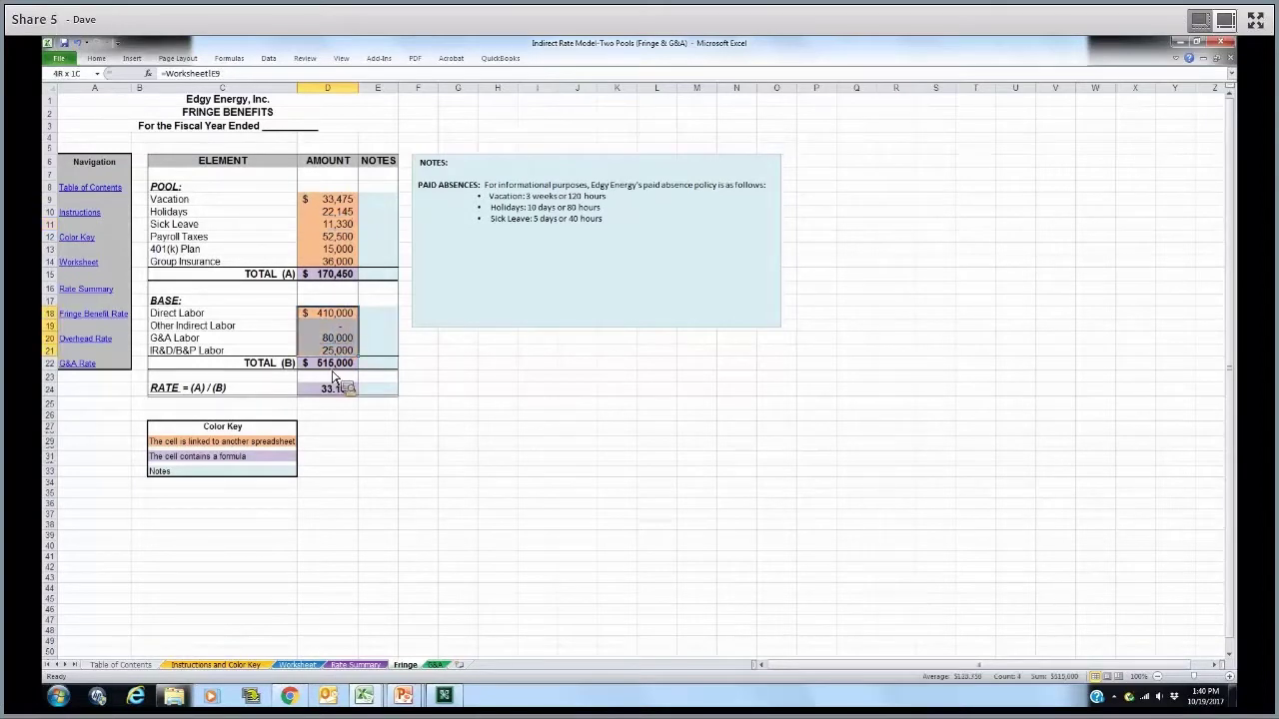
pyautogui.press('Down')
pyautogui.press('Down')
pyautogui.press('Down')
pyautogui.press('Down')
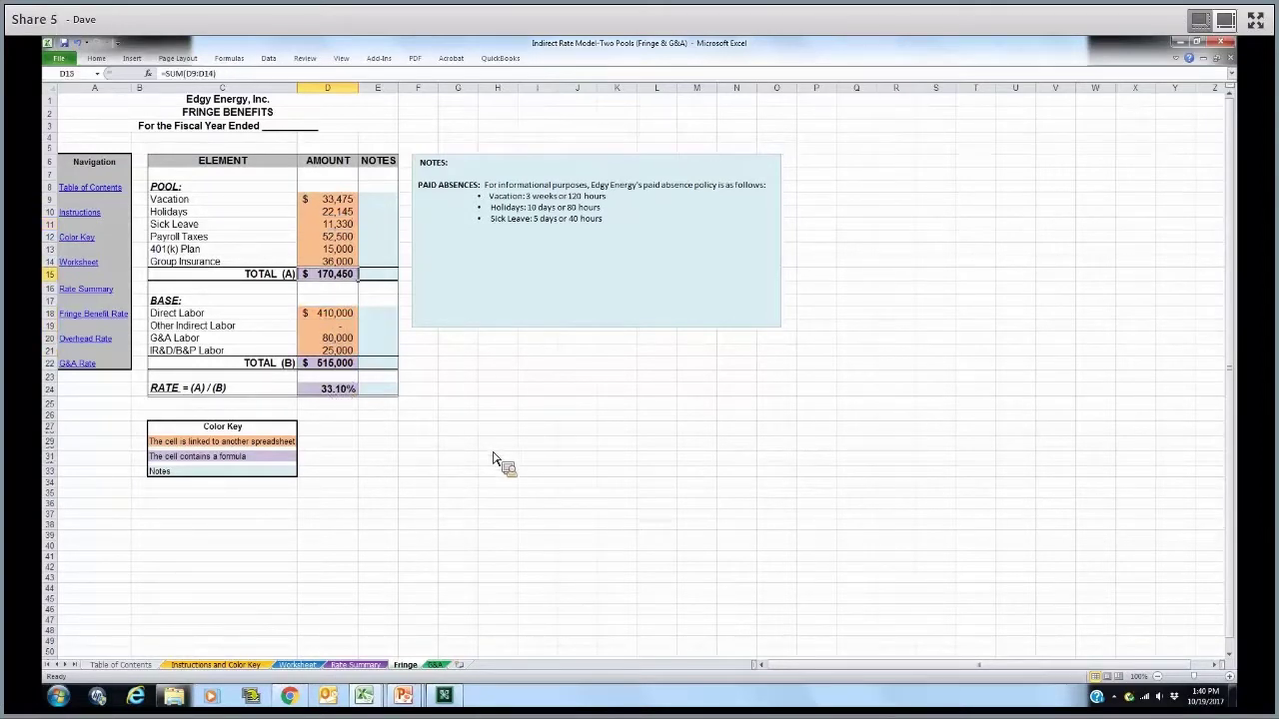
pyautogui.press('Down')
pyautogui.press('Down')
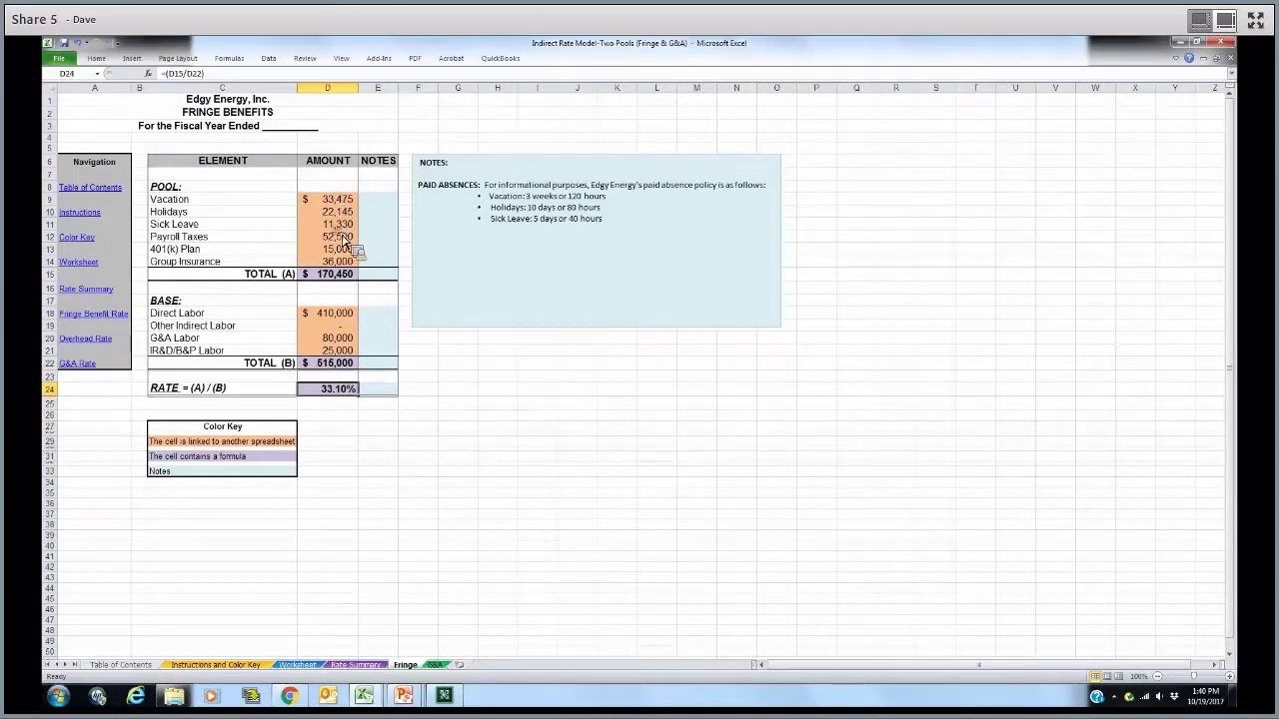
# Select the linked fringe pool amounts from Vacation to Group Insurance for review
pyautogui.press('Up')
pyautogui.press('Up')
pyautogui.press('Up')
pyautogui.press('Up')
pyautogui.press('Up')
pyautogui.press('Up')
pyautogui.press('Up')
pyautogui.press('Up')
pyautogui.press('Up')
pyautogui.press('Up')
pyautogui.press('Up')
pyautogui.press('Up')
pyautogui.press('Up')
pyautogui.press('Up')
pyautogui.press('Up')
pyautogui.hotkey('shift', 'Down')
pyautogui.hotkey('shift', 'Down')
pyautogui.hotkey('shift', 'Down')
pyautogui.hotkey('shift', 'Down')
pyautogui.hotkey('shift', 'Down')
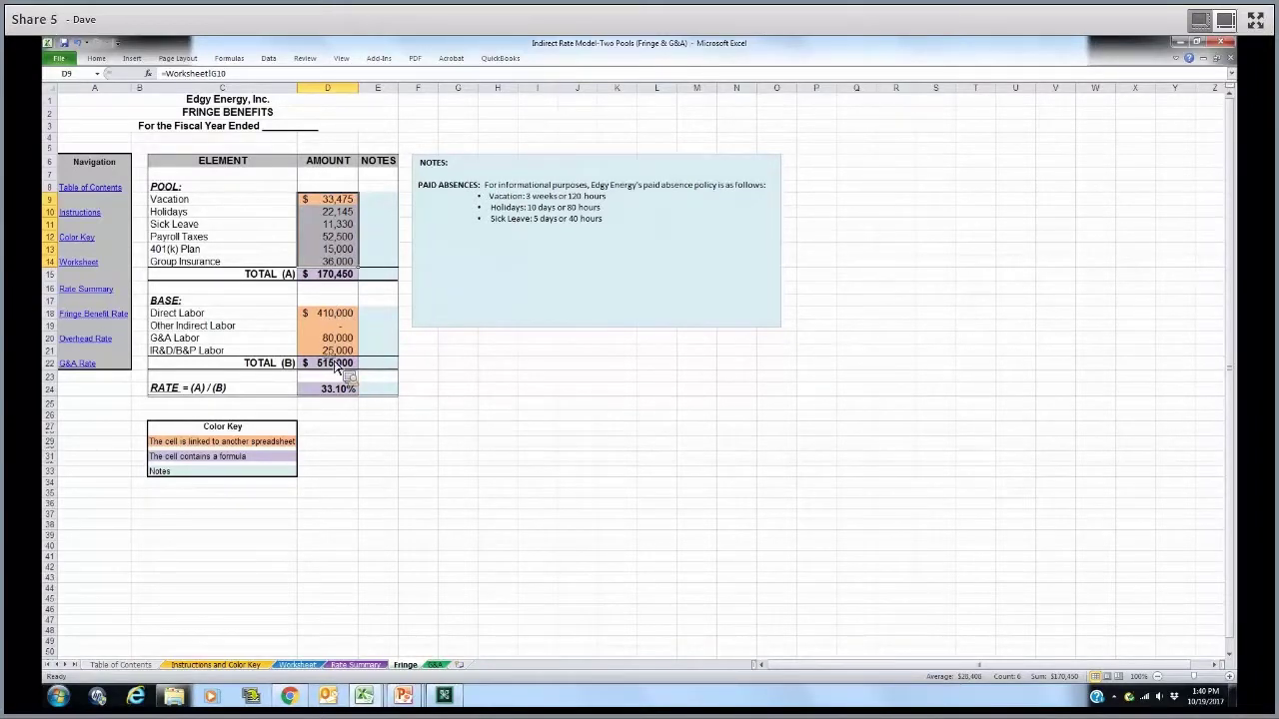
# Review the fringe base amounts from Direct Labor through Total (B), and inspect the fringe rate formula
pyautogui.moveTo(327, 313); pyautogui.dragTo(337, 364)
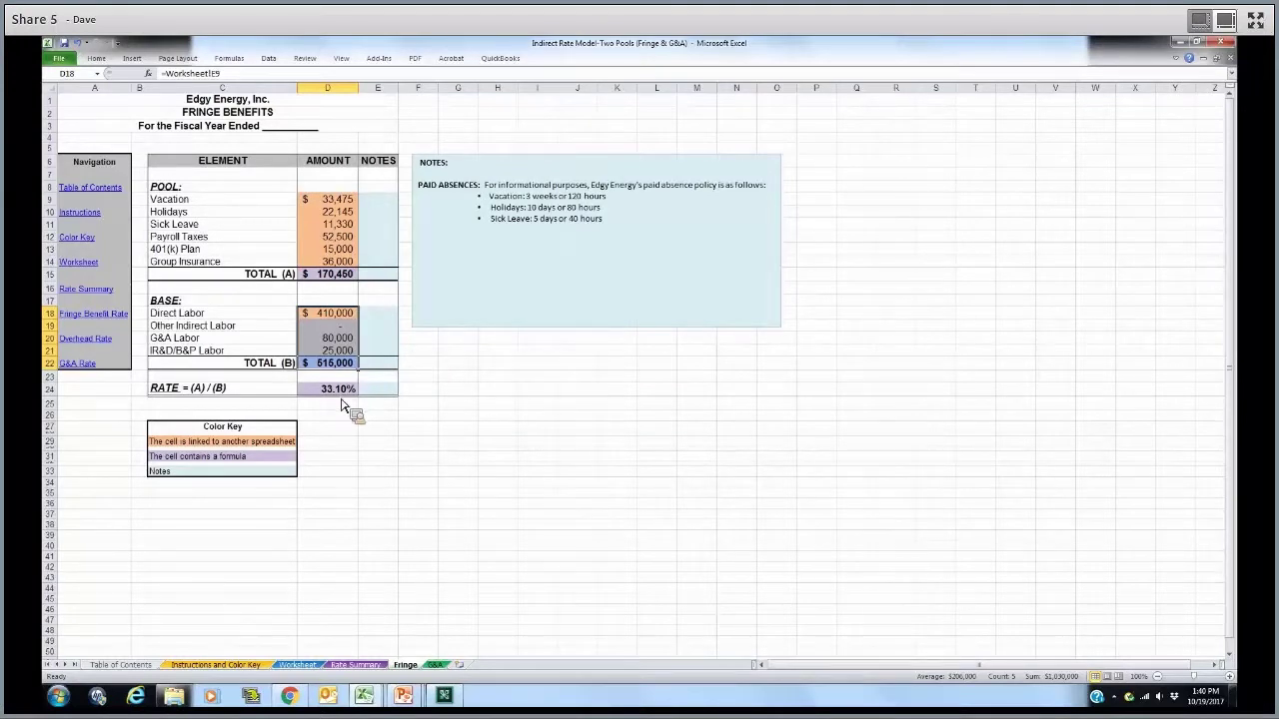
pyautogui.hotkey('ctrl', 'Down')
pyautogui.hotkey('ctrl', 'Down')
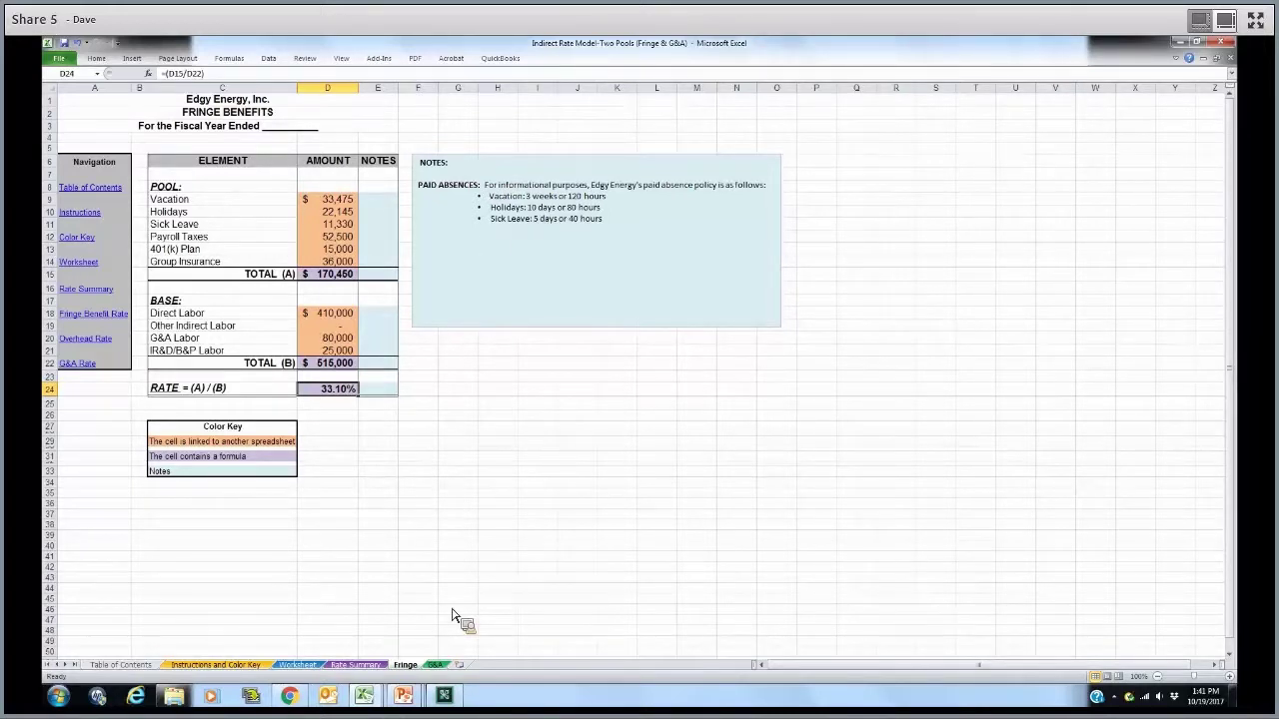
# Open the G&A sheet and review the pool amounts from G&A Labor to IR&D/B&P Other Direct Costs
pyautogui.click(437, 665)
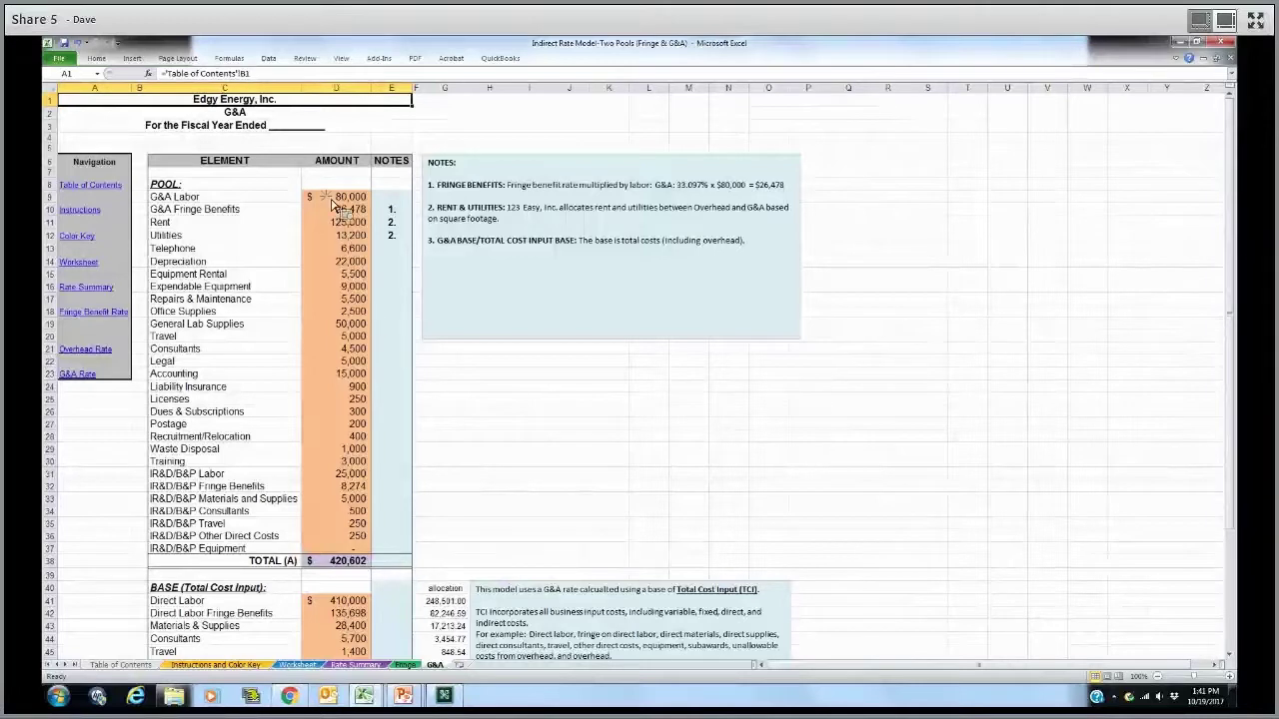
pyautogui.moveTo(337, 197); pyautogui.dragTo(339, 535)
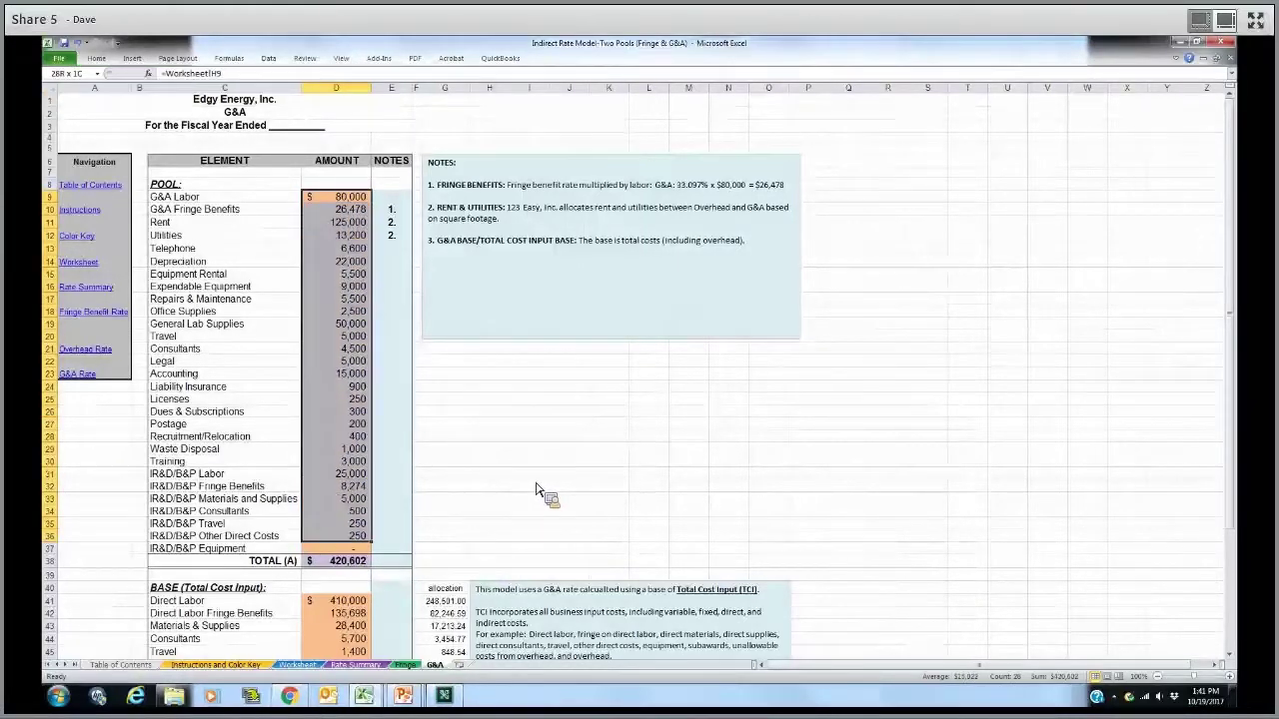
pyautogui.click(536, 479)
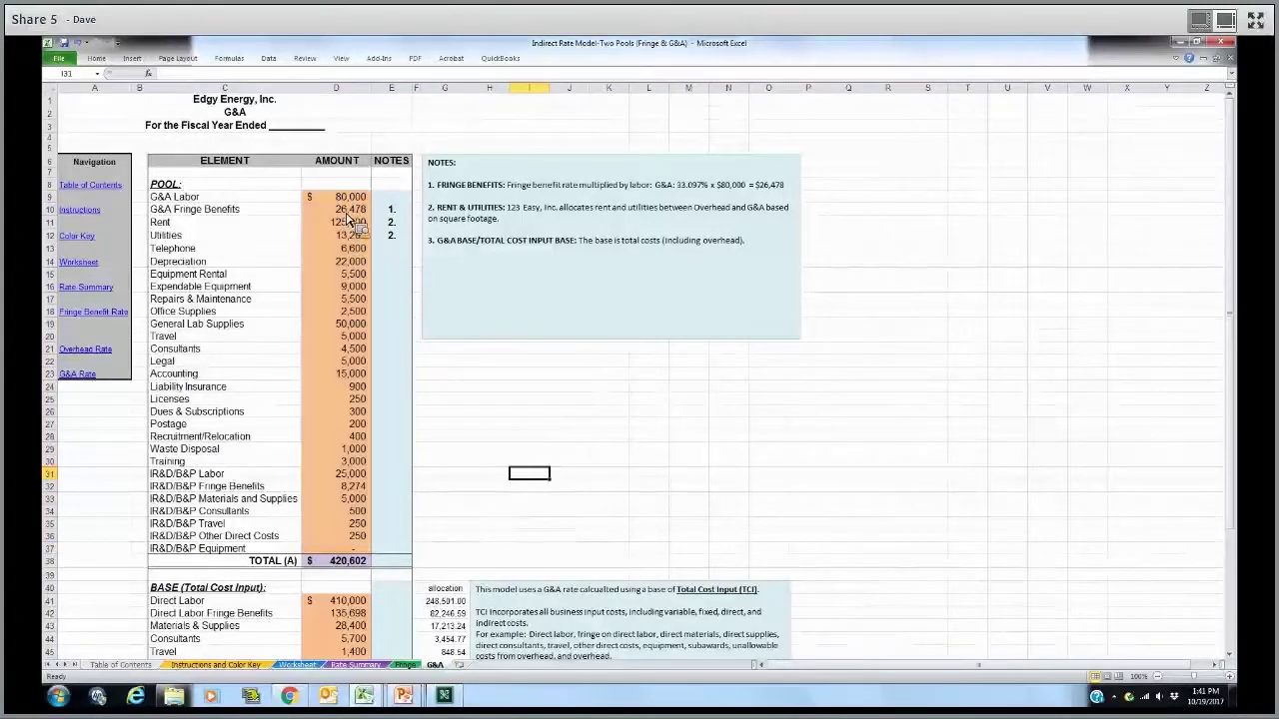
# Inspect the G&A Fringe Benefits formula and the linked G&A Labor amount it multiplies
pyautogui.click(348, 212)
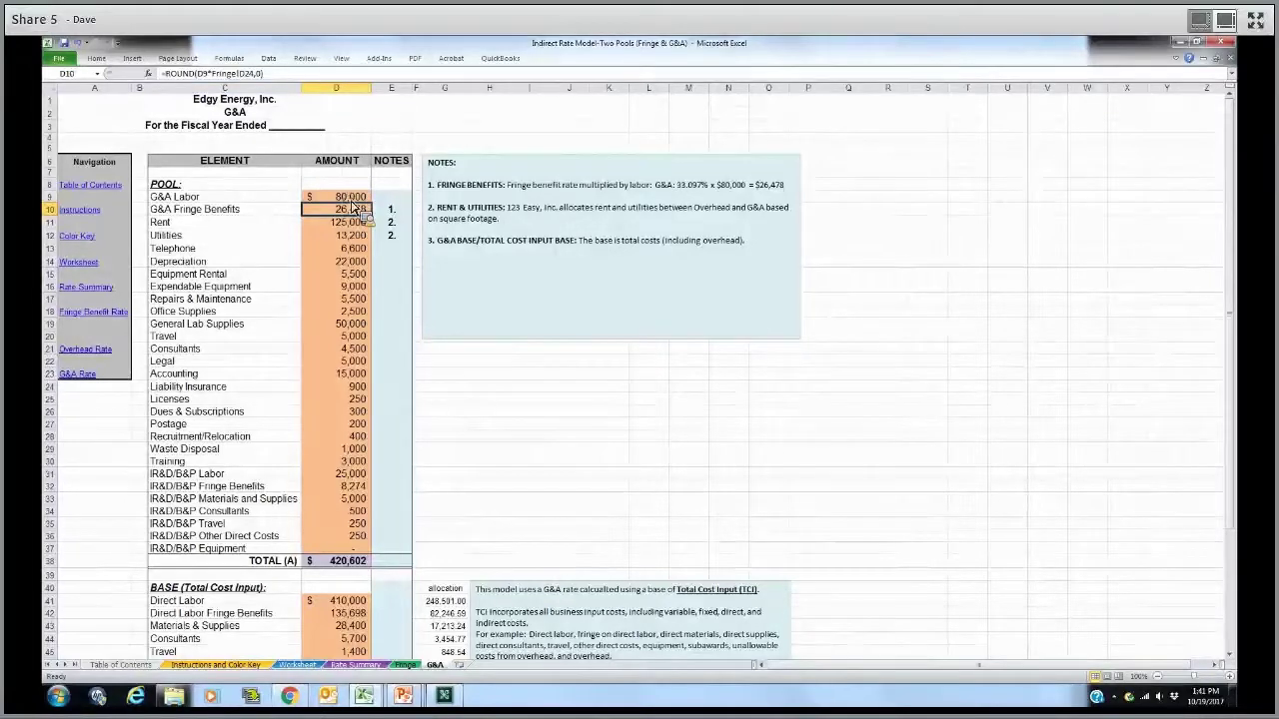
pyautogui.press('Up')
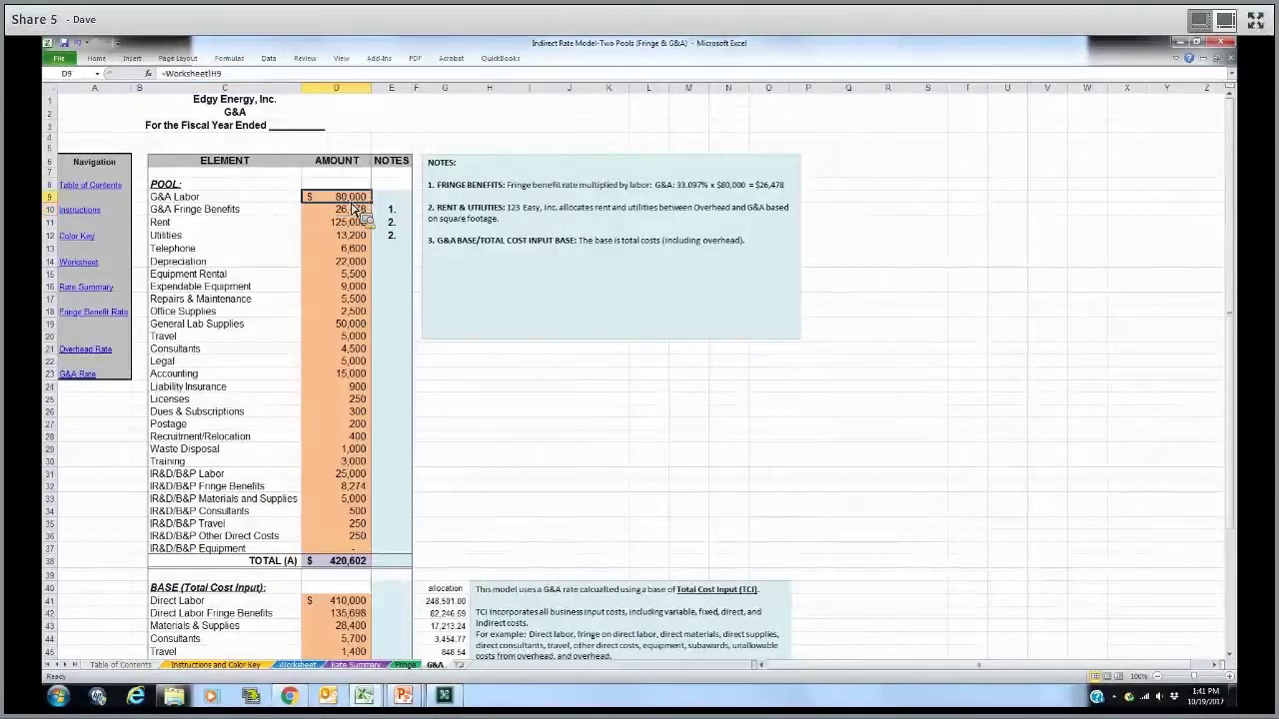
pyautogui.press('Down')
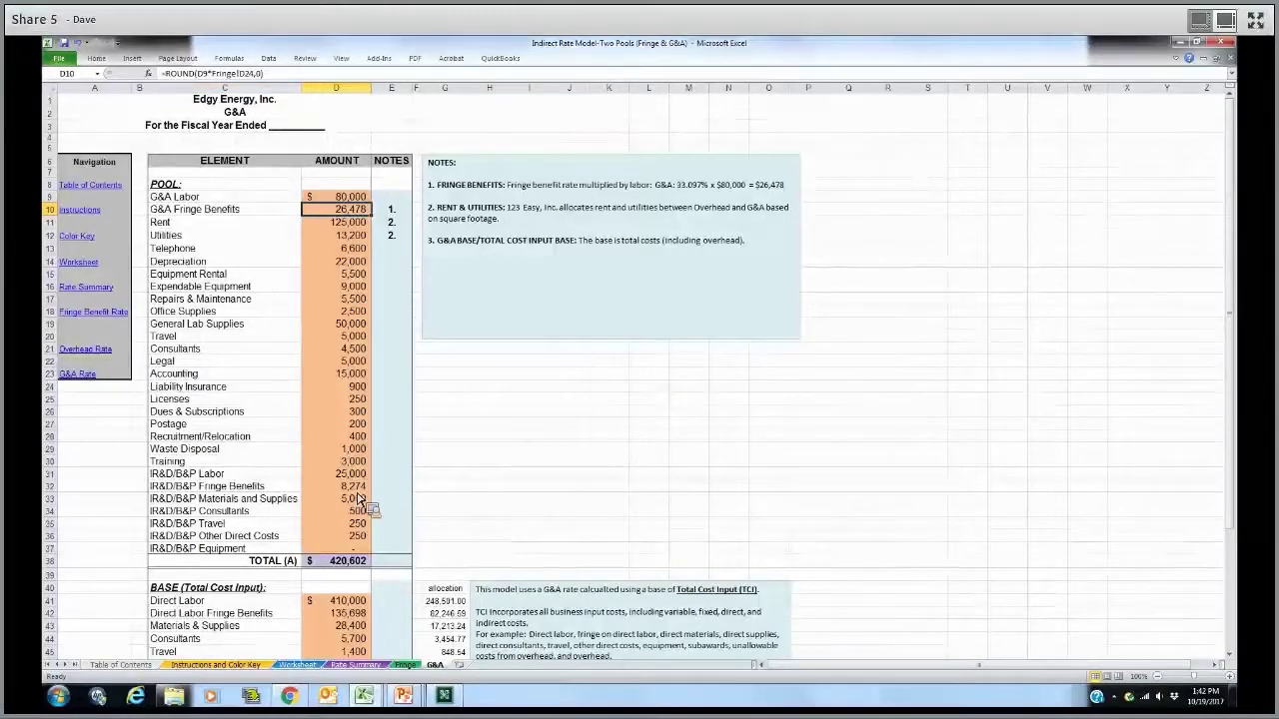
# Inspect the IR&D/B&P Labor link and the formulas for IR&D/B&P Fringe Benefits and Direct Labor Fringe Benefits
pyautogui.click(355, 486)
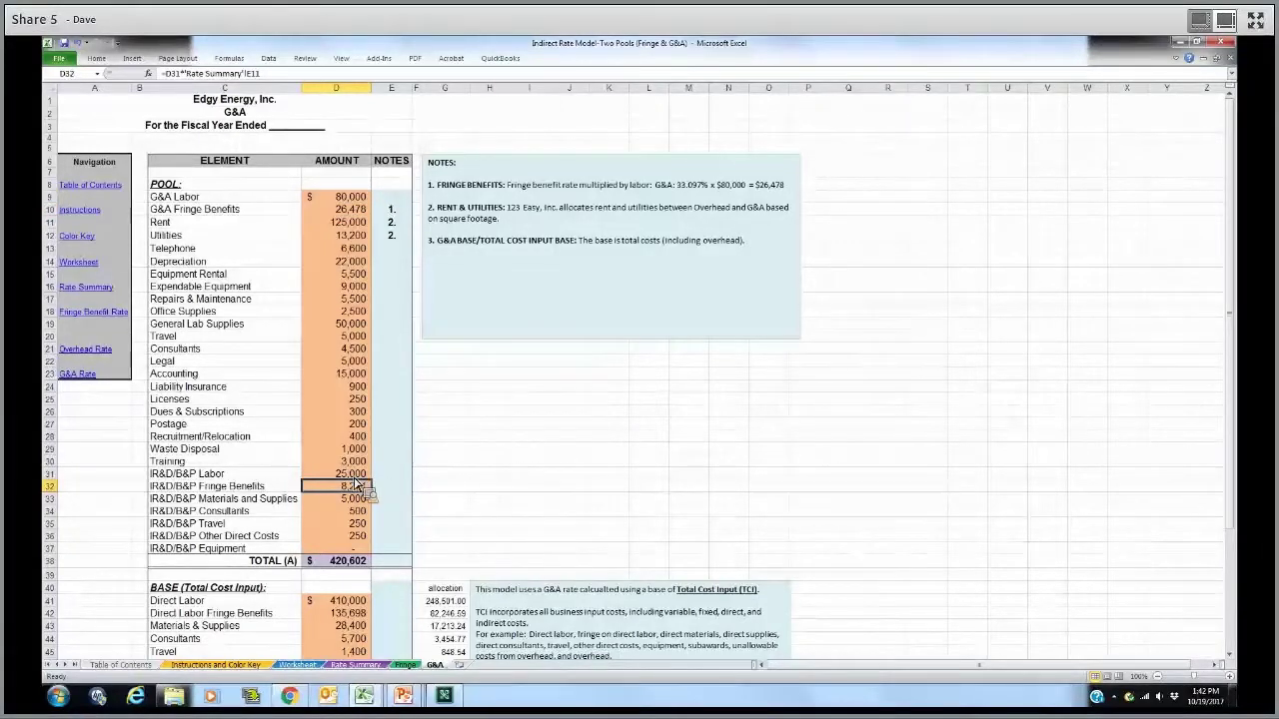
pyautogui.click(350, 474)
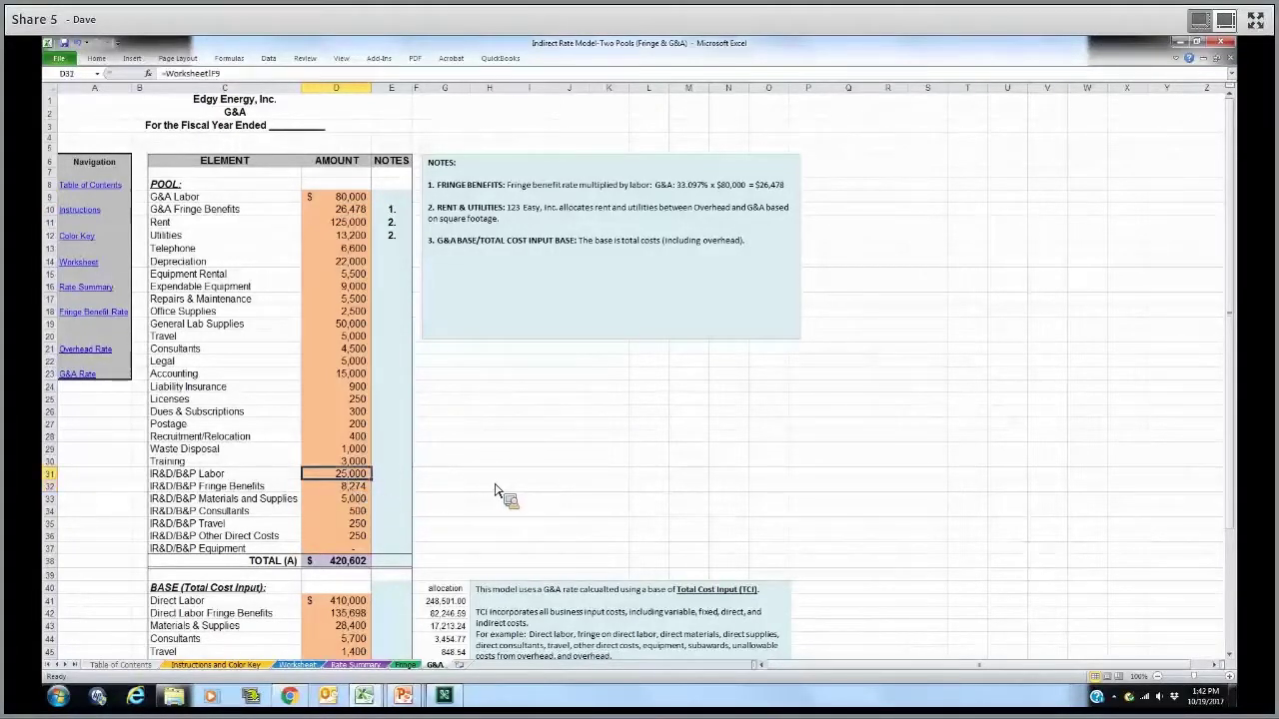
pyautogui.press('Down')
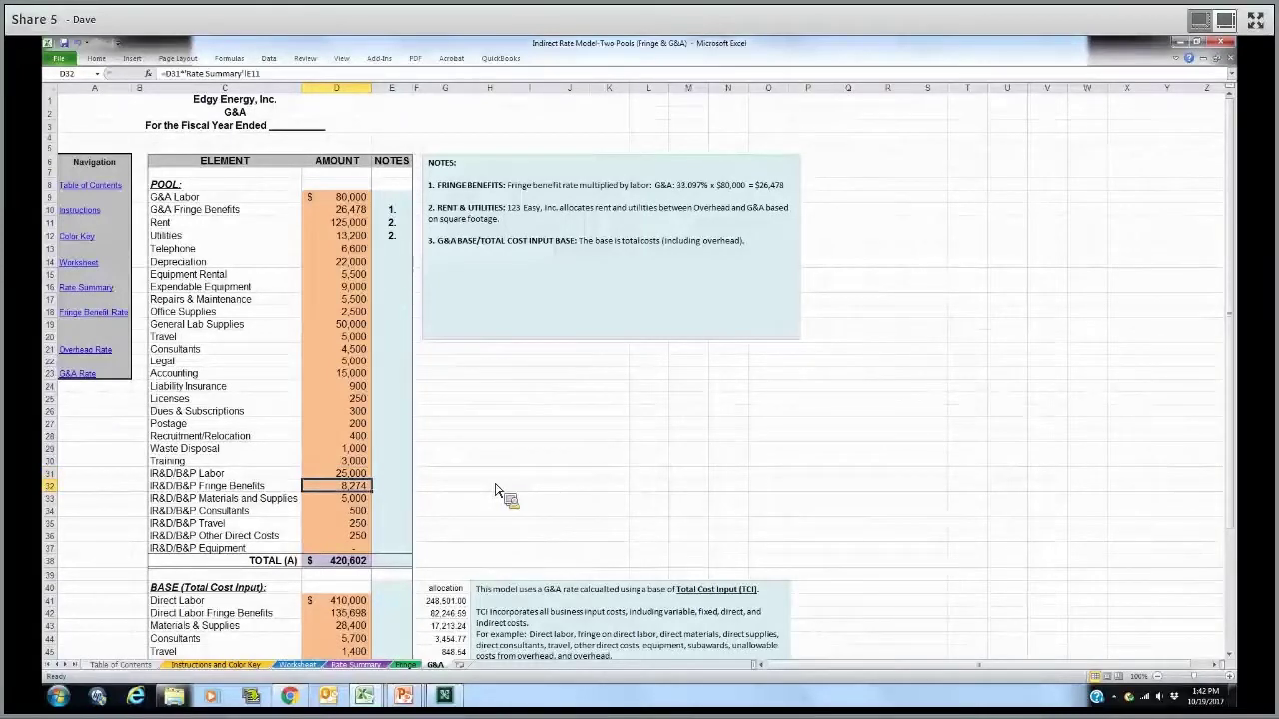
pyautogui.click(354, 617)
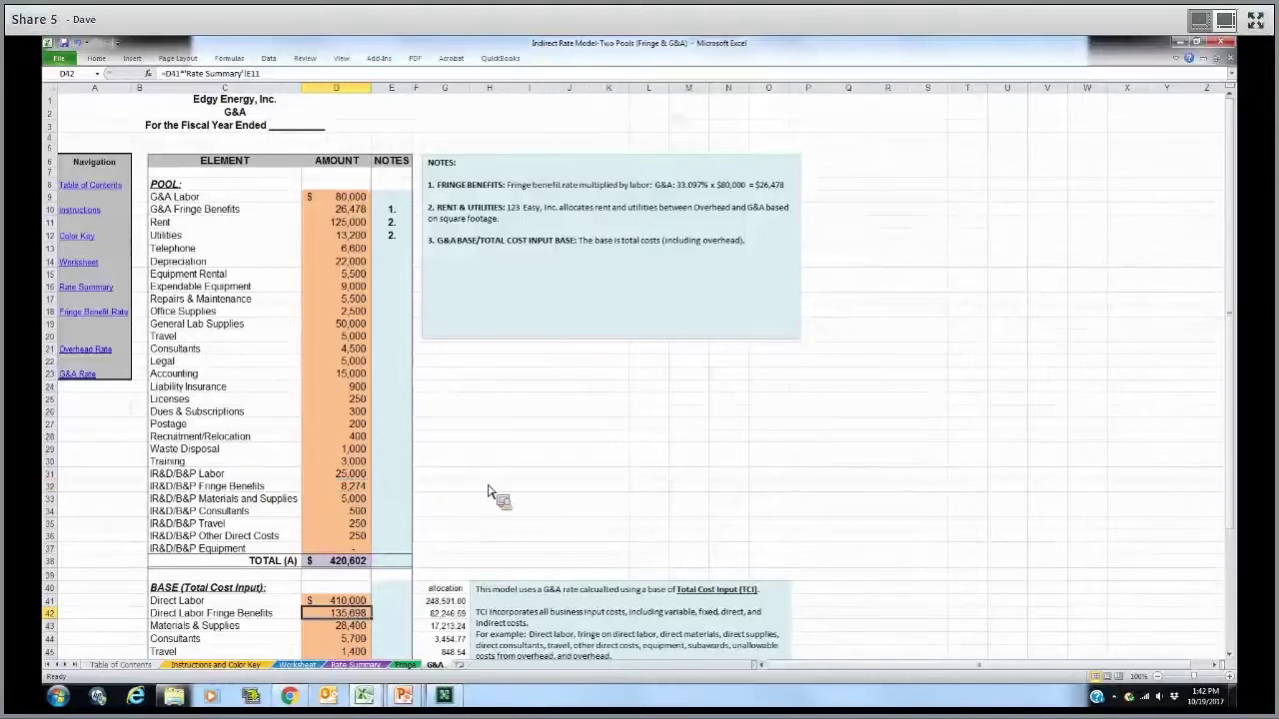
# Look over the G&A pool and base sections, and select the pool amounts from G&A Labor to Rent
pyautogui.scroll(-3, 490, 492)
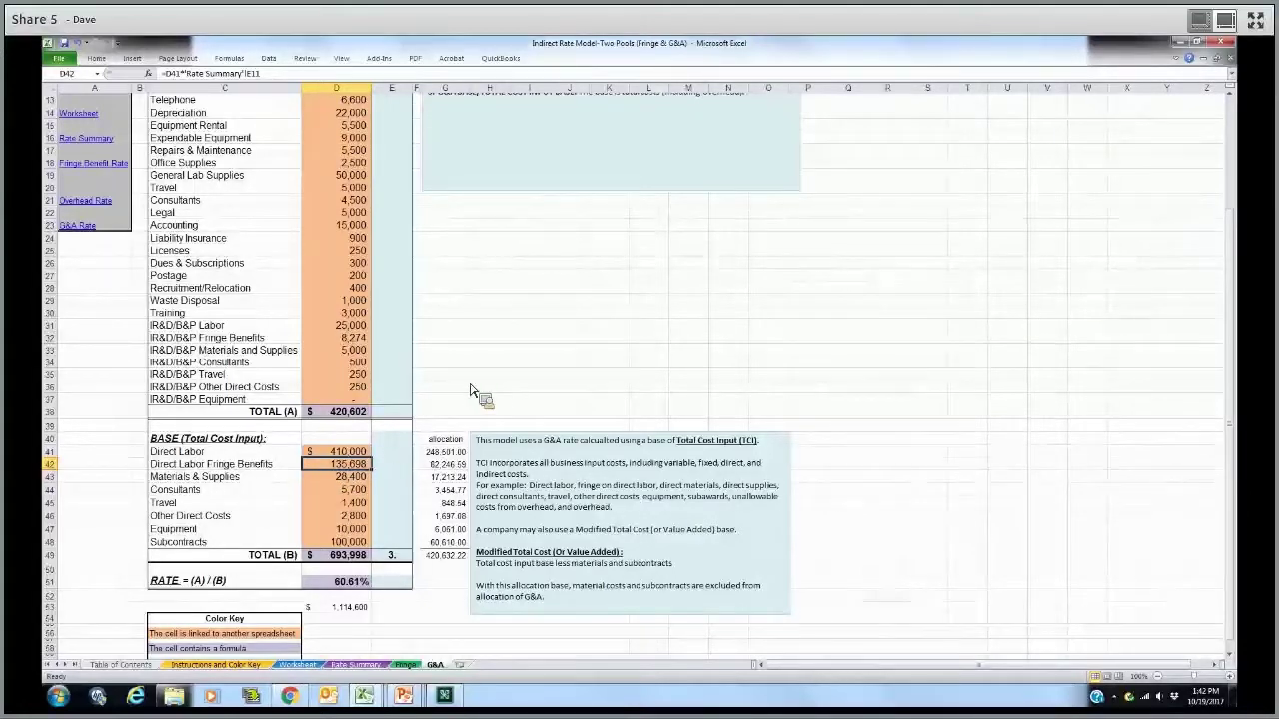
pyautogui.scroll(2, 472, 391)
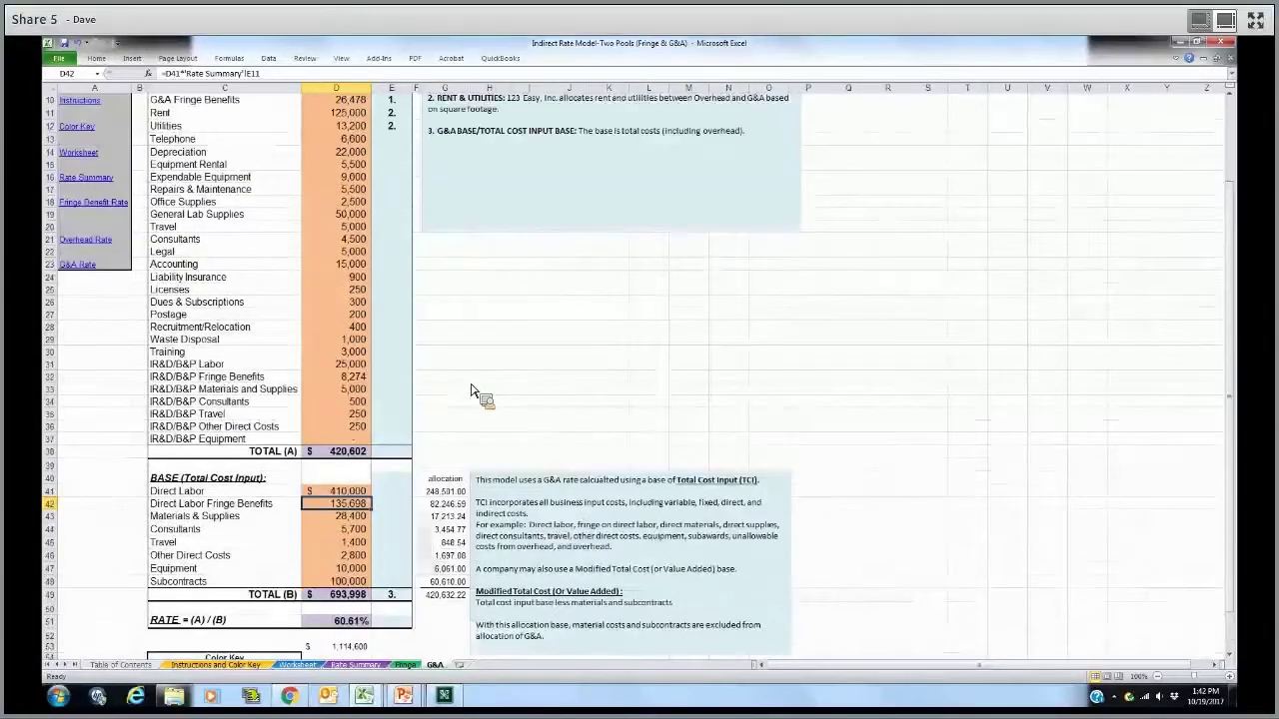
pyautogui.scroll(2, 355, 168)
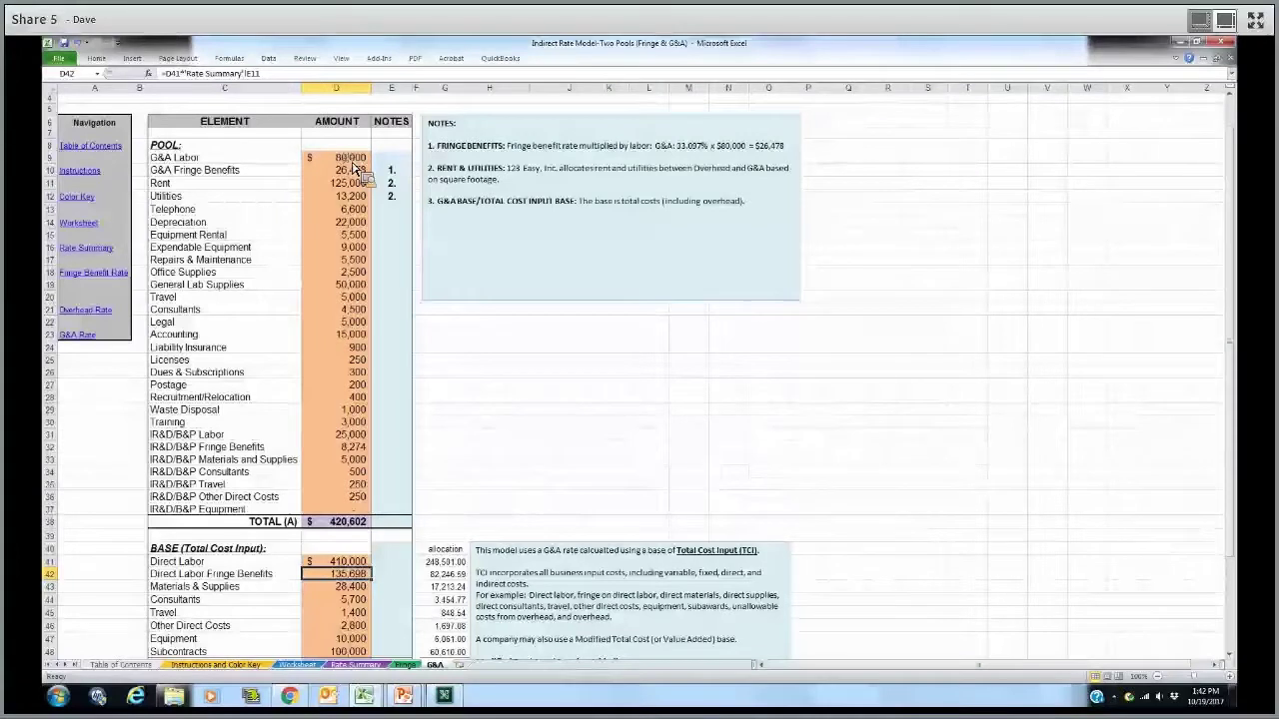
pyautogui.click(352, 162)
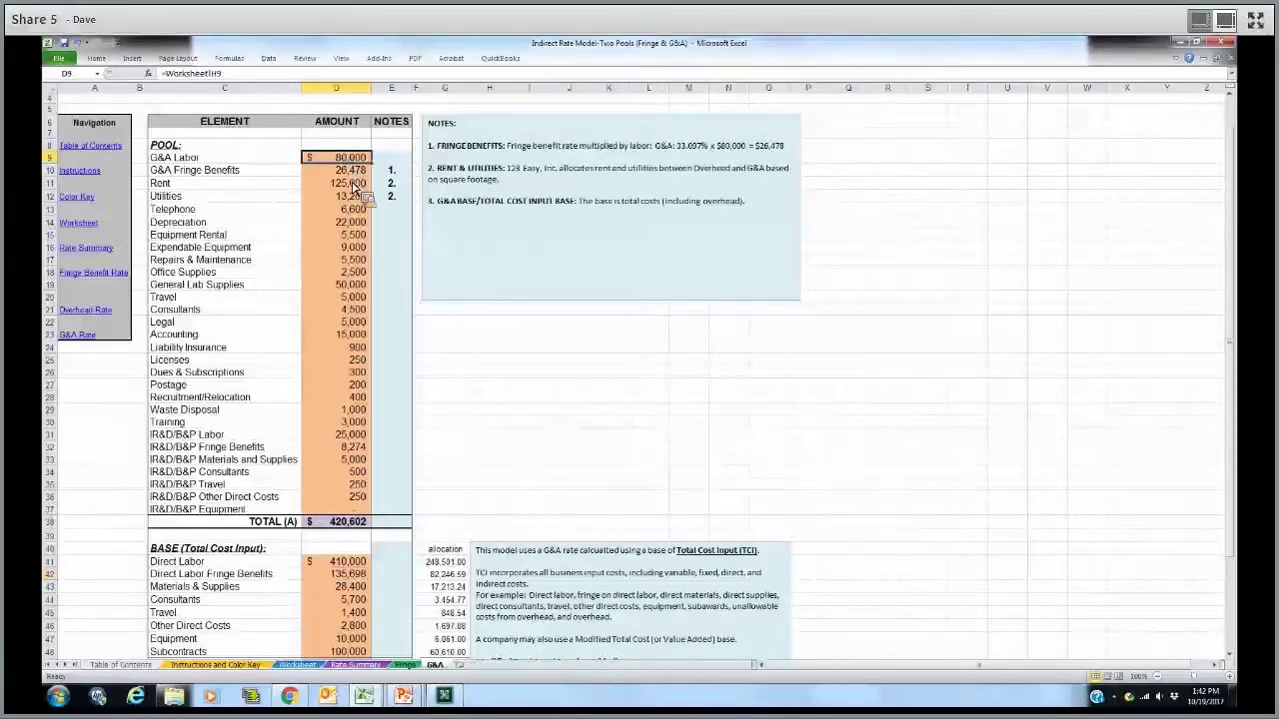
pyautogui.hotkey('shift', 'Down')
pyautogui.hotkey('shift', 'Down')
# Examine the Total Cost Input base starting at Direct Labor, and inspect the G&A rate formula
pyautogui.scroll(-4, 336, 425)
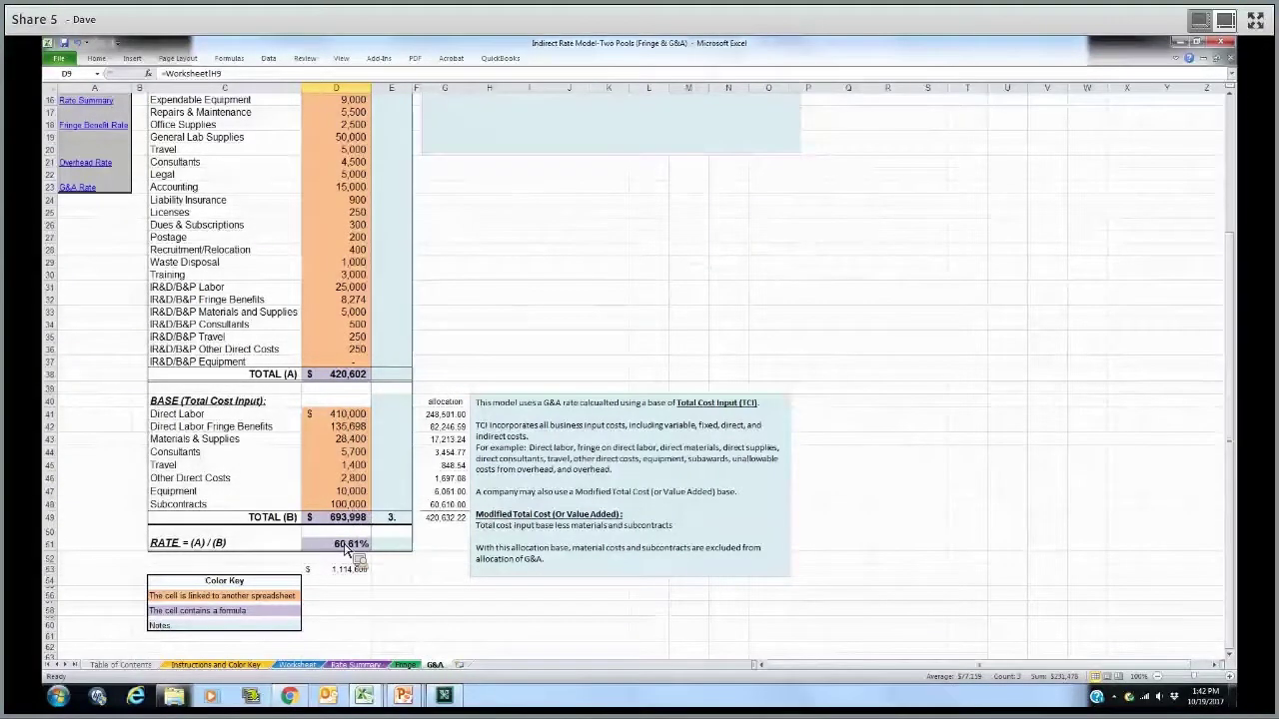
pyautogui.click(213, 418)
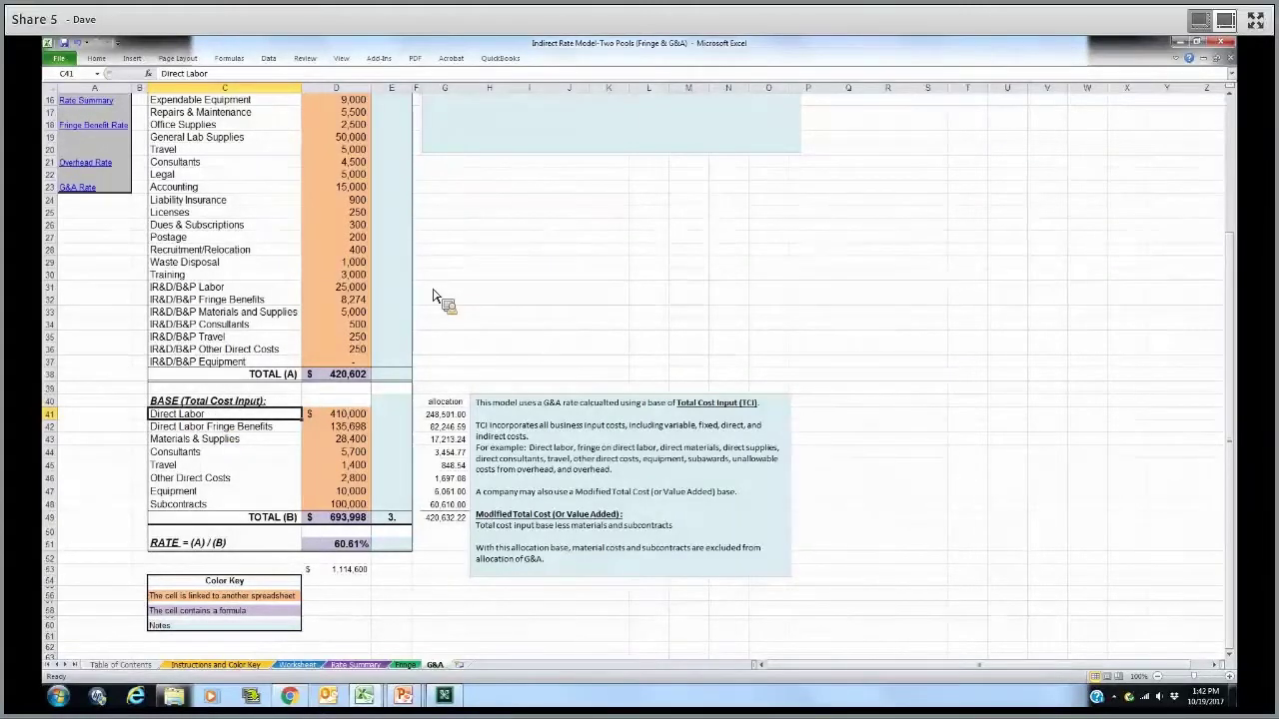
pyautogui.scroll(4, 433, 296)
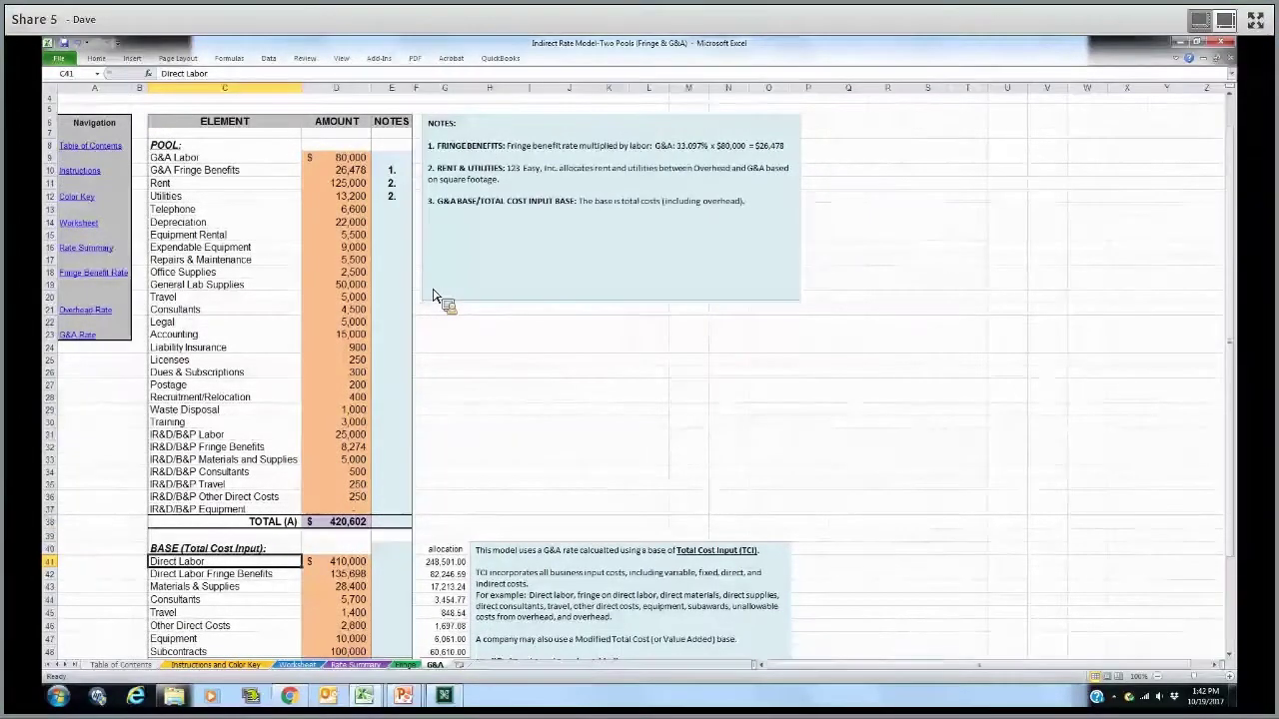
pyautogui.scroll(-3, 434, 297)
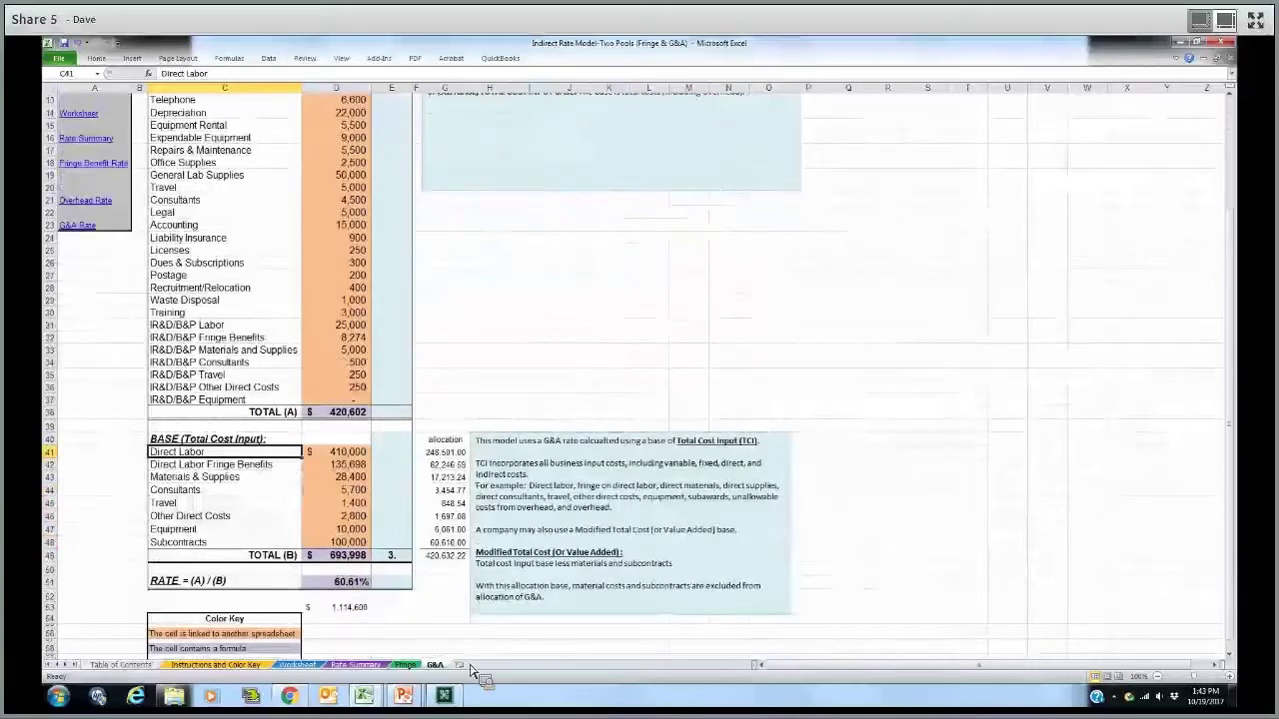
pyautogui.click(337, 581)
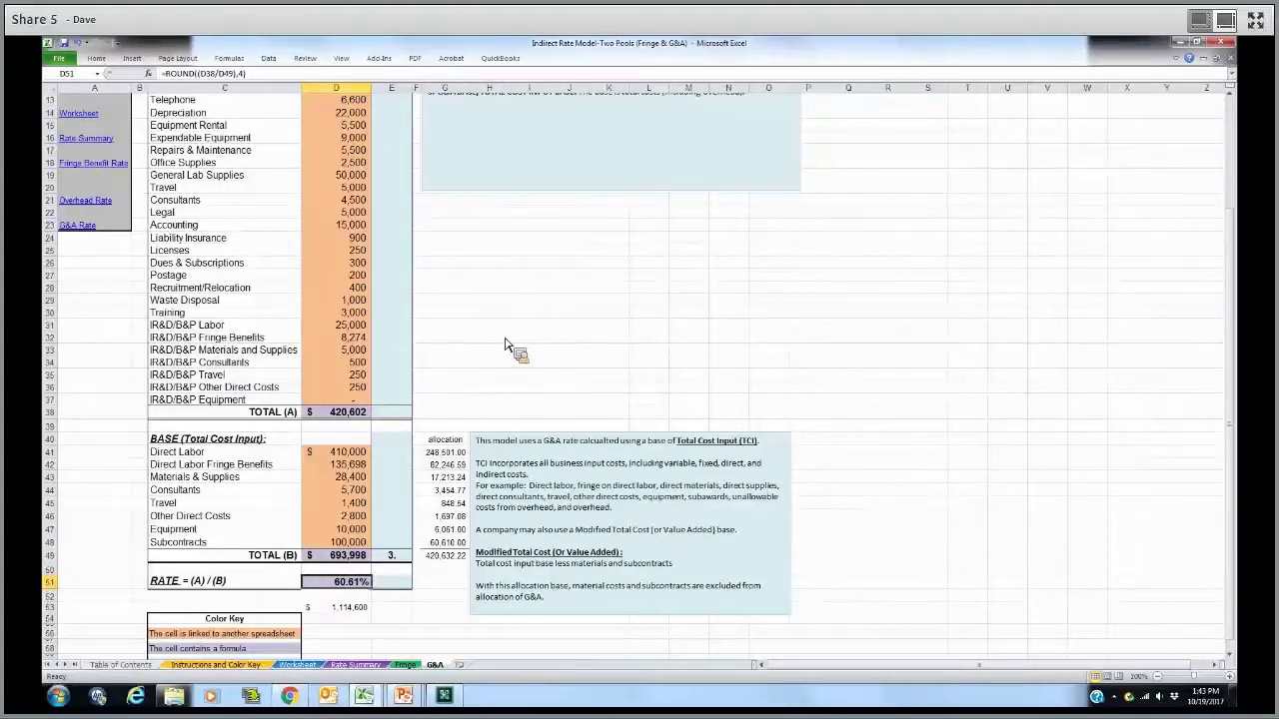
# Review the full G&A pool from G&A Labor to IR&D/B&P Equipment, and inspect the Total (A) formula
pyautogui.scroll(3, 507, 345)
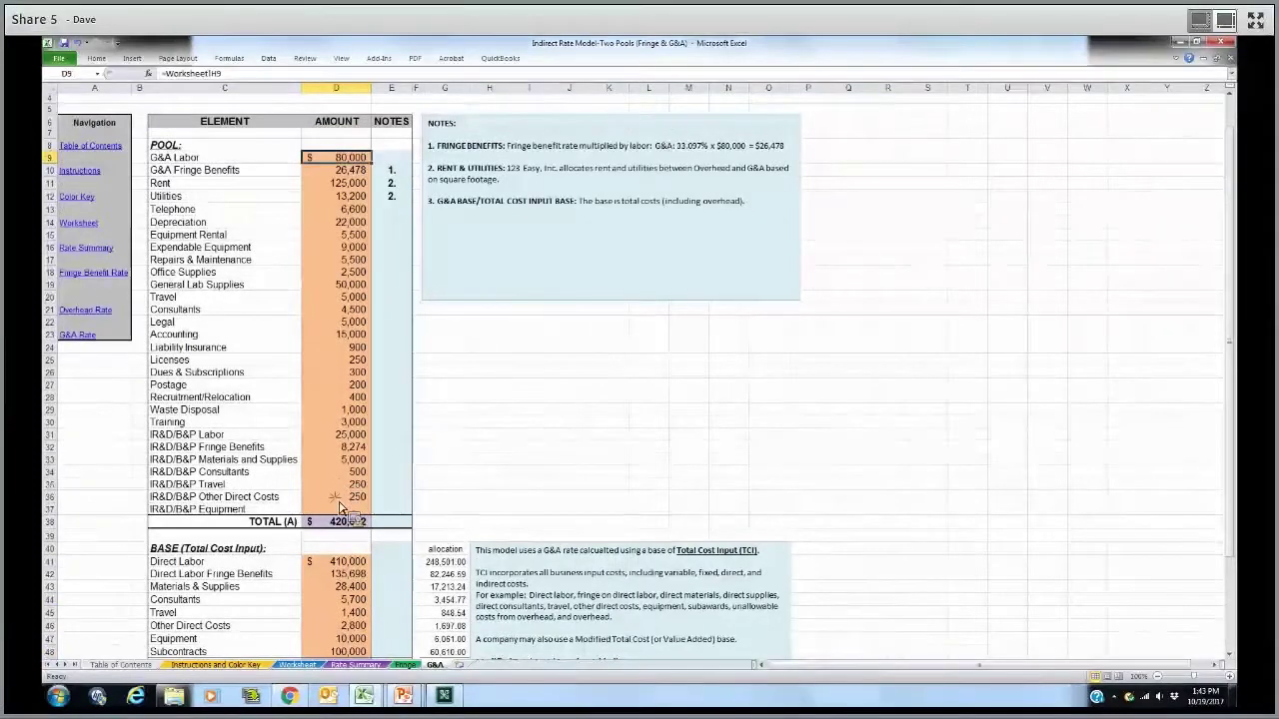
pyautogui.moveTo(340, 507); pyautogui.dragTo(371, 534)
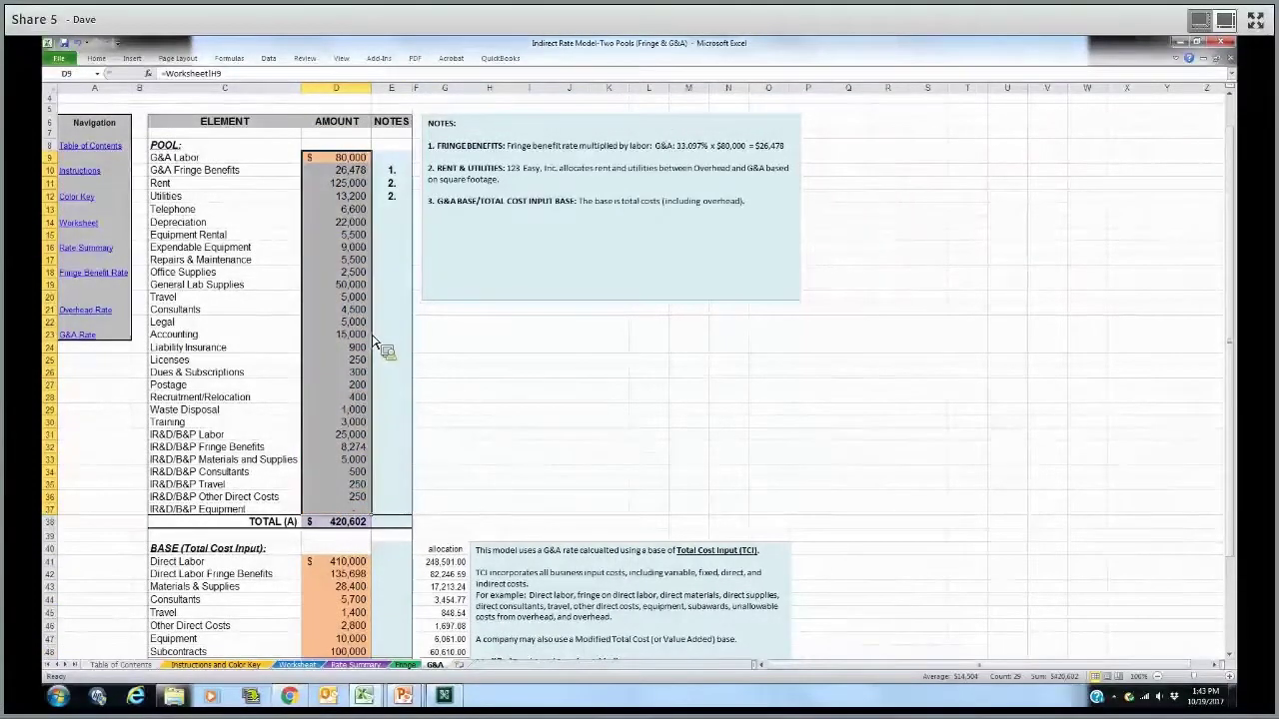
pyautogui.hotkey('ctrl', 'Down')
pyautogui.scroll(-5, 449, 310)
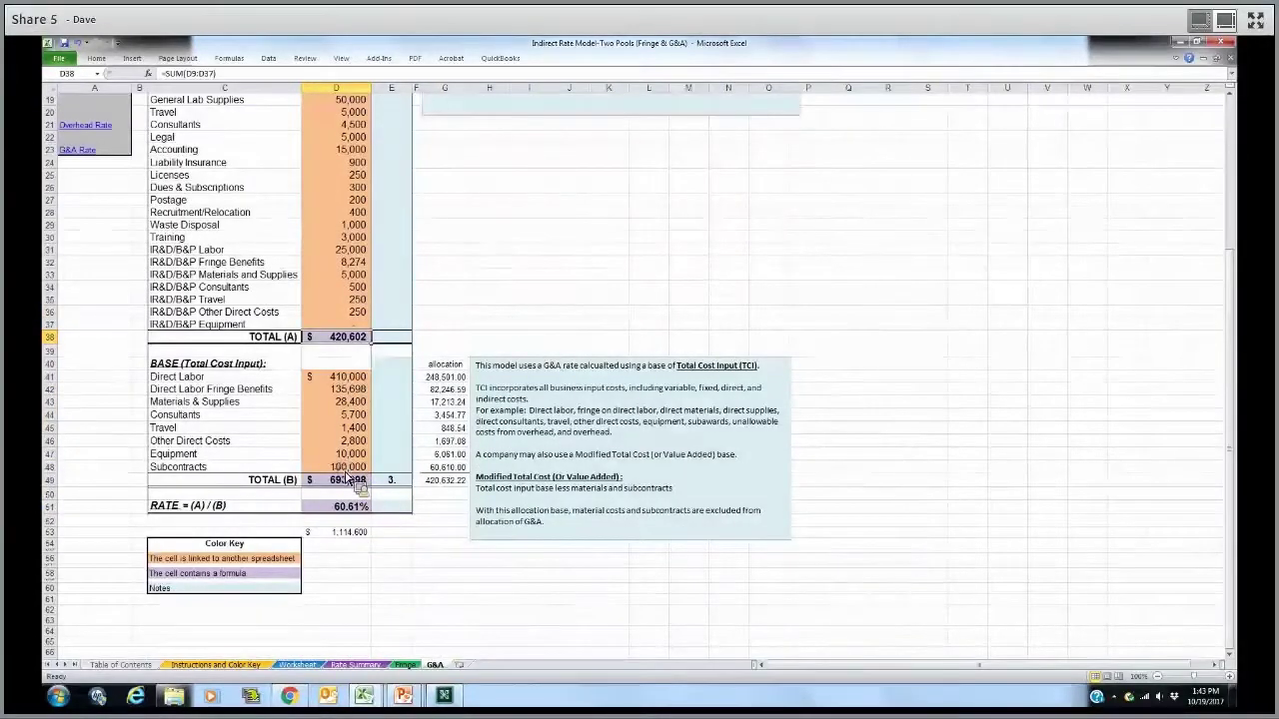
# Review the G&A base amounts from Direct Labor to Subcontracts, and inspect the Total (B) formula
pyautogui.hotkey('ctrl', 'Down')
pyautogui.hotkey('shift', 'Down')
pyautogui.hotkey('shift', 'Down')
pyautogui.hotkey('shift', 'Down')
pyautogui.hotkey('shift', 'Down')
pyautogui.hotkey('shift', 'Down')
pyautogui.hotkey('shift', 'Down')
pyautogui.hotkey('shift', 'Down')
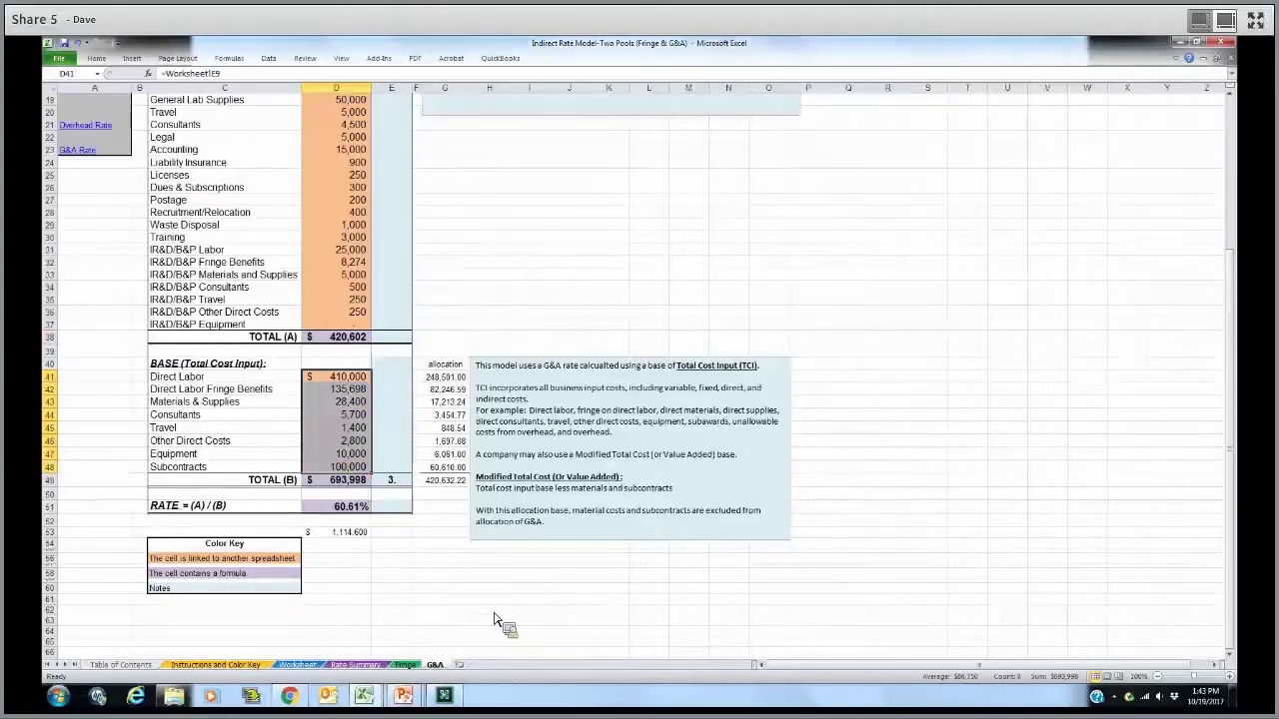
pyautogui.hotkey('ctrl', 'Down')
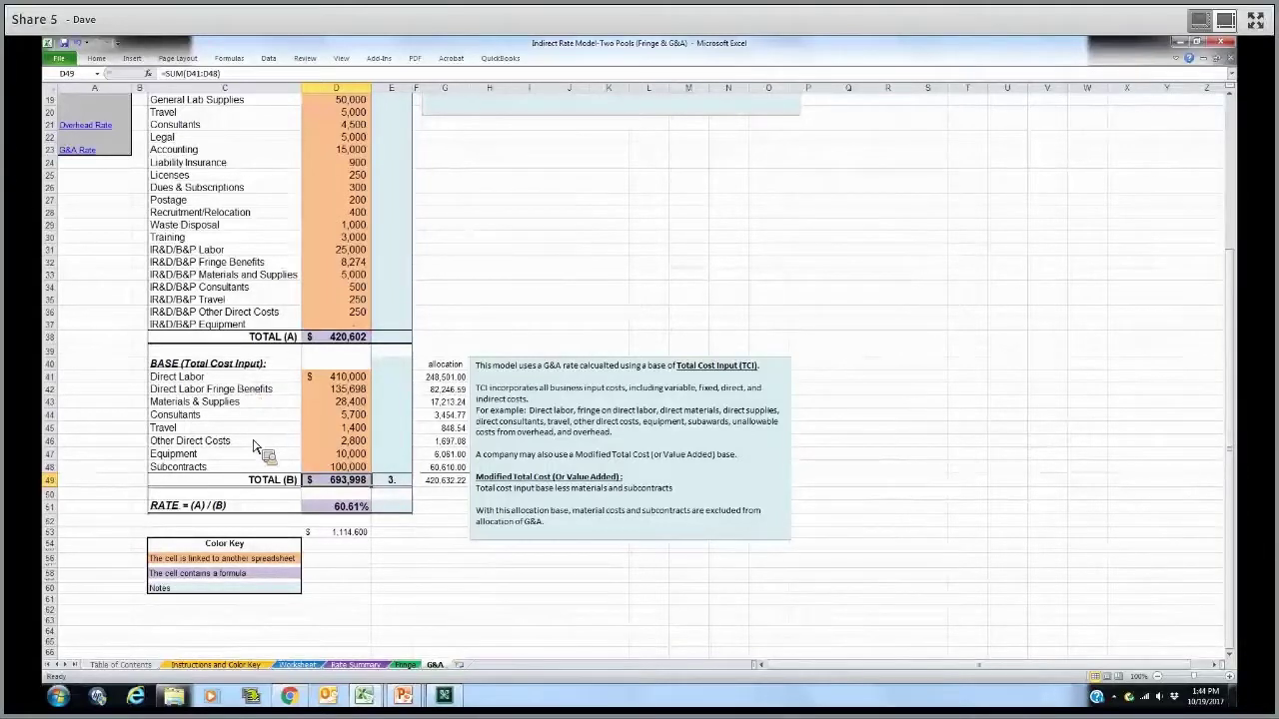
# Point out the Total Cost Input base heading and examine the G&A pool's Total (A) amount
pyautogui.click(237, 364)
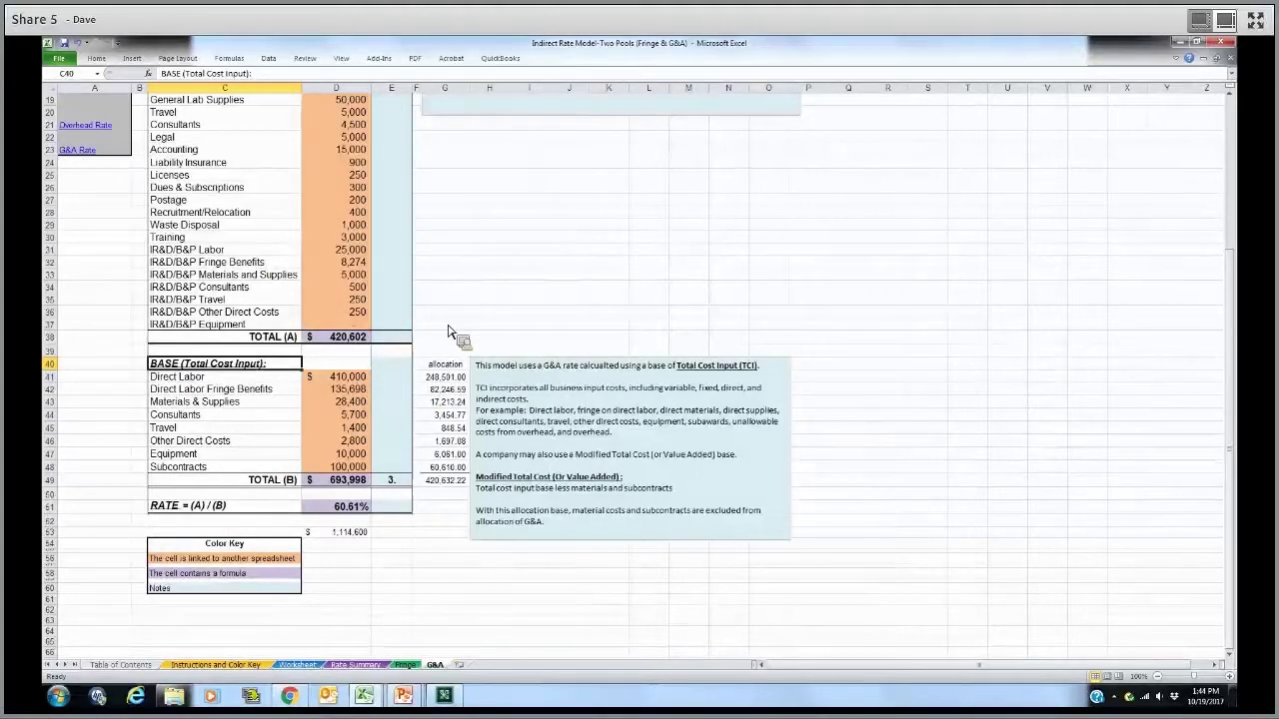
pyautogui.press('Up')
pyautogui.press('Up')
pyautogui.press('Right')
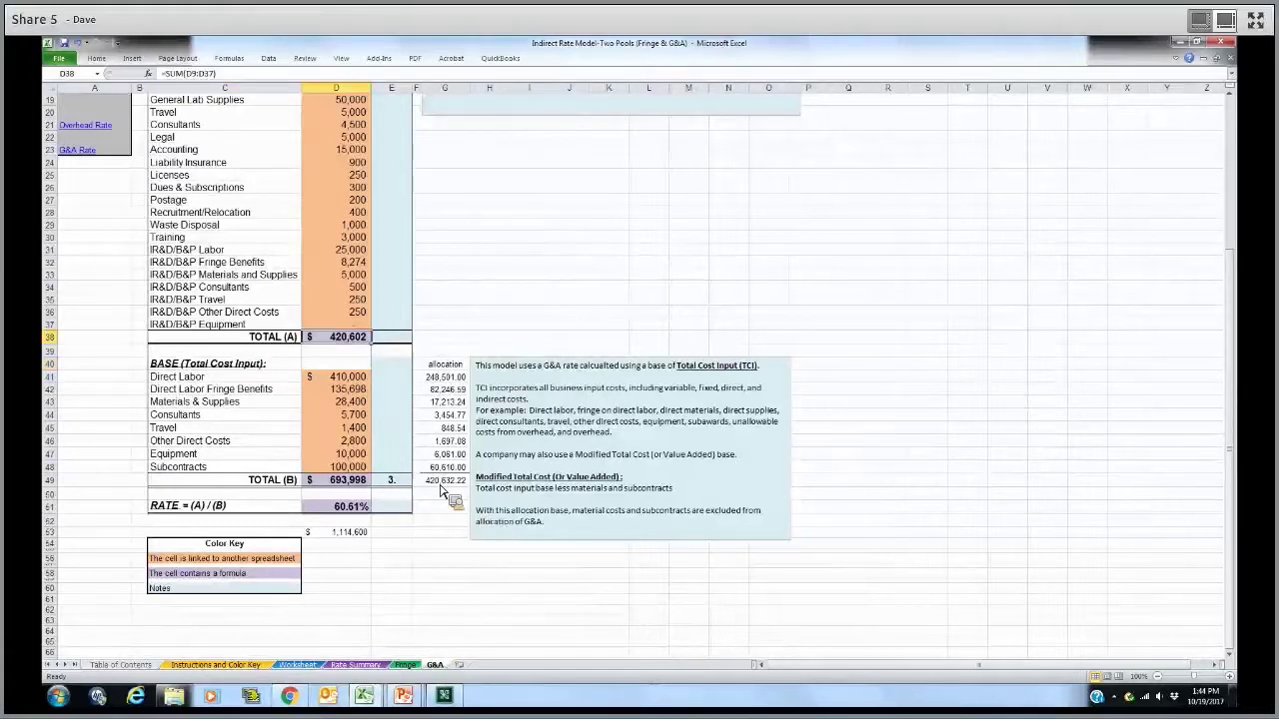
# Inspect the G&A allocation formulas for Direct Labor, Other Direct Costs, Equipment and Subcontracts
pyautogui.click(453, 378)
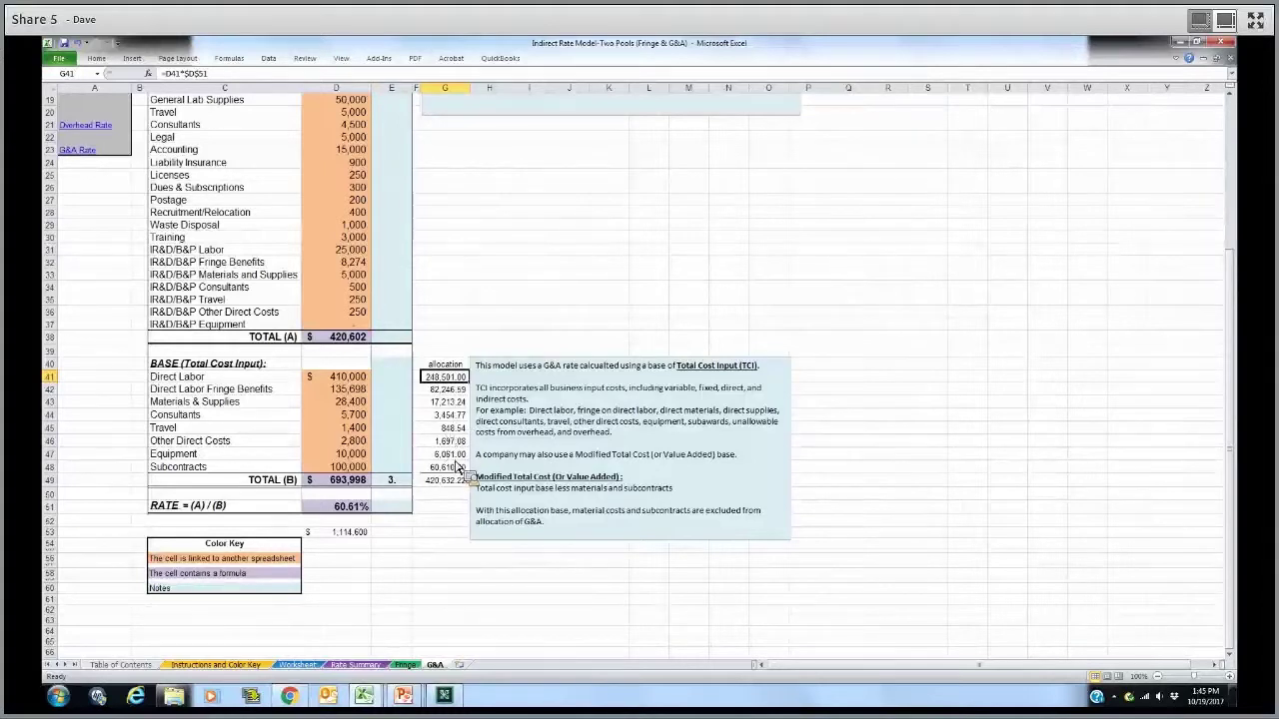
pyautogui.click(448, 444)
pyautogui.press('Down')
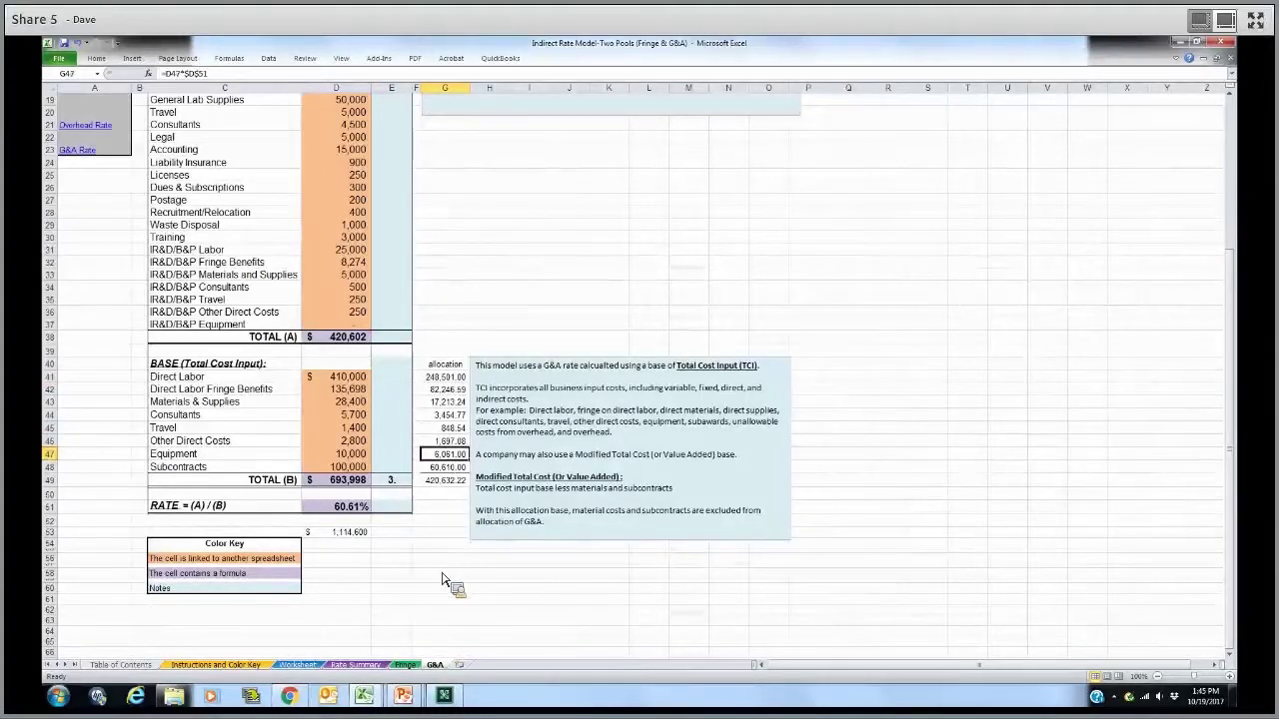
pyautogui.press('Down')
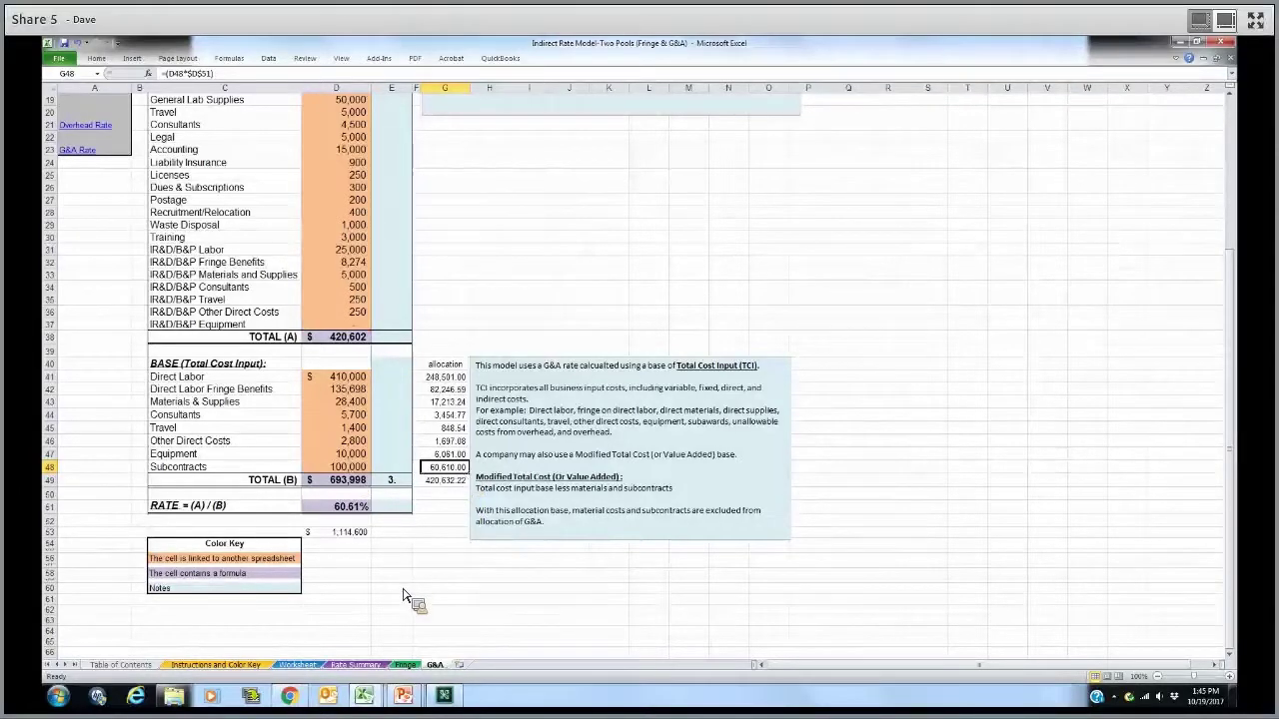
# Compare the linked Subcontracts base amount with its G&A allocation formula
pyautogui.press('Left')
pyautogui.press('Left')
pyautogui.press('Left')
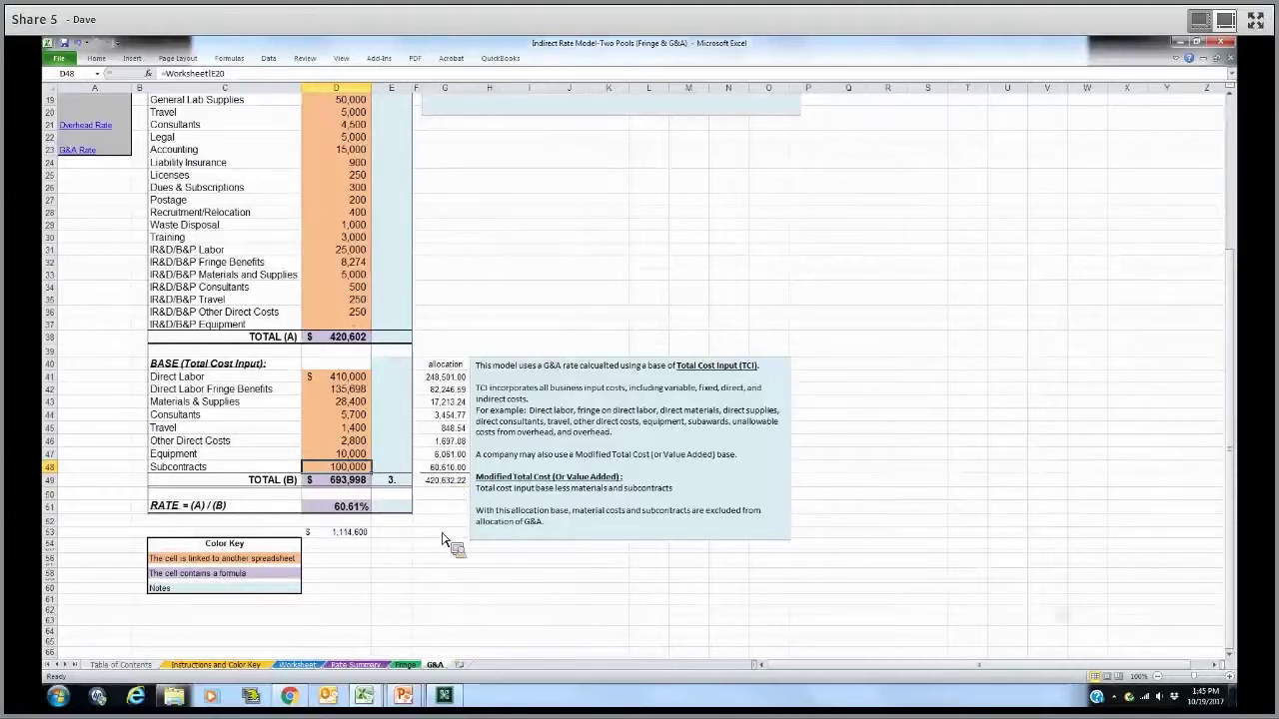
pyautogui.press('Right')
pyautogui.press('Right')
pyautogui.press('Right')
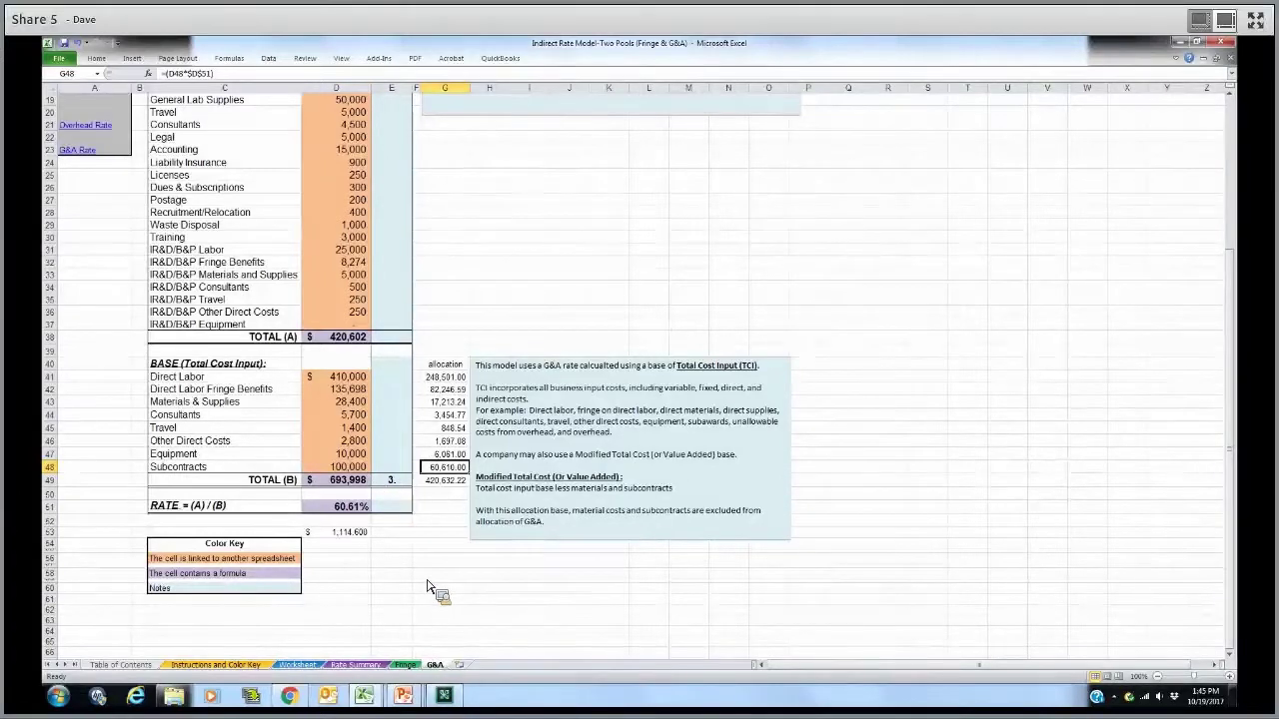
pyautogui.press('Left')
pyautogui.press('Left')
pyautogui.press('Left')
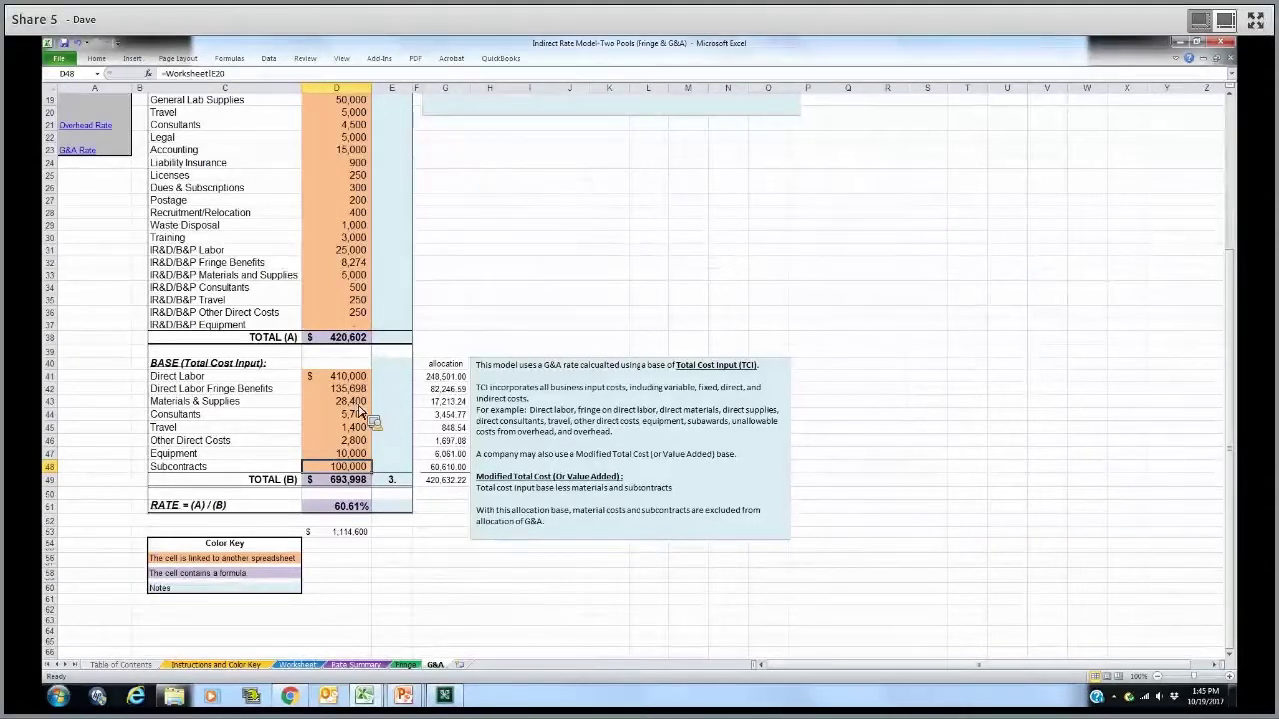
# Review the G&A base amounts between Materials & Supplies and Subcontracts, and inspect the rate formula
pyautogui.press('Up')
pyautogui.press('Up')
pyautogui.press('Up')
pyautogui.press('Up')
pyautogui.press('Up')
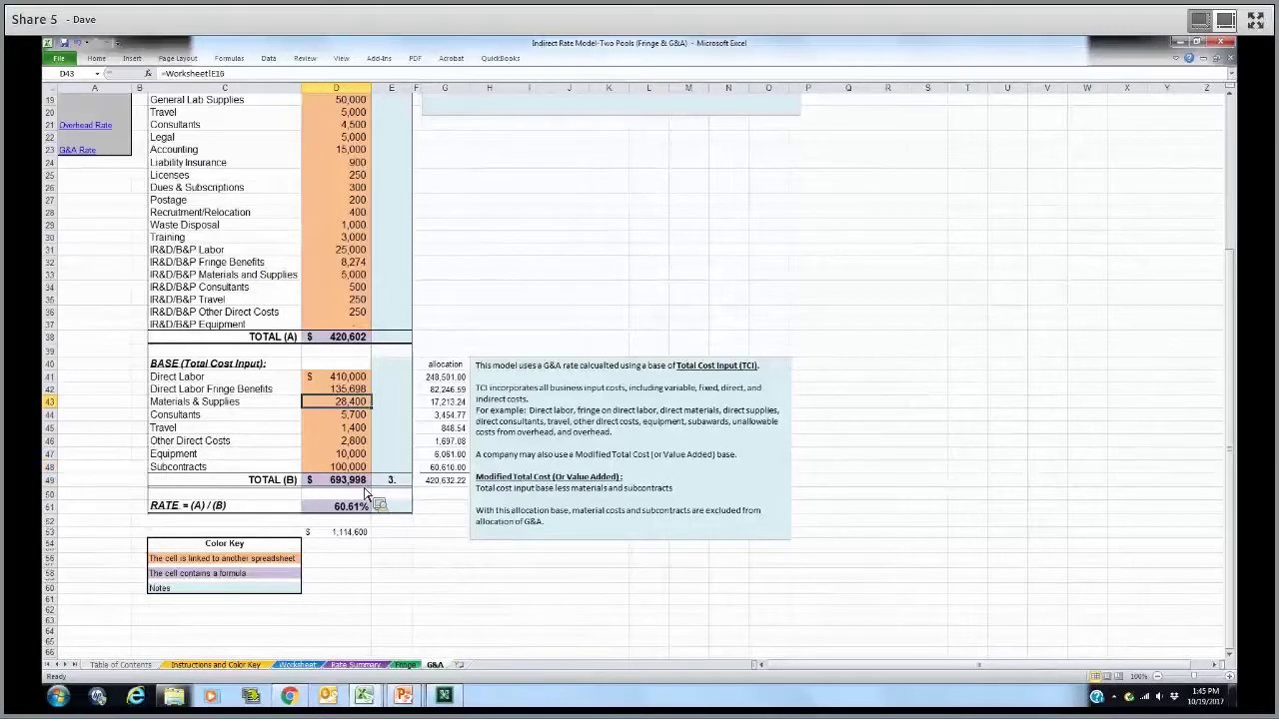
pyautogui.press('Down')
pyautogui.press('Down')
pyautogui.press('Down')
pyautogui.press('Down')
pyautogui.press('Down')
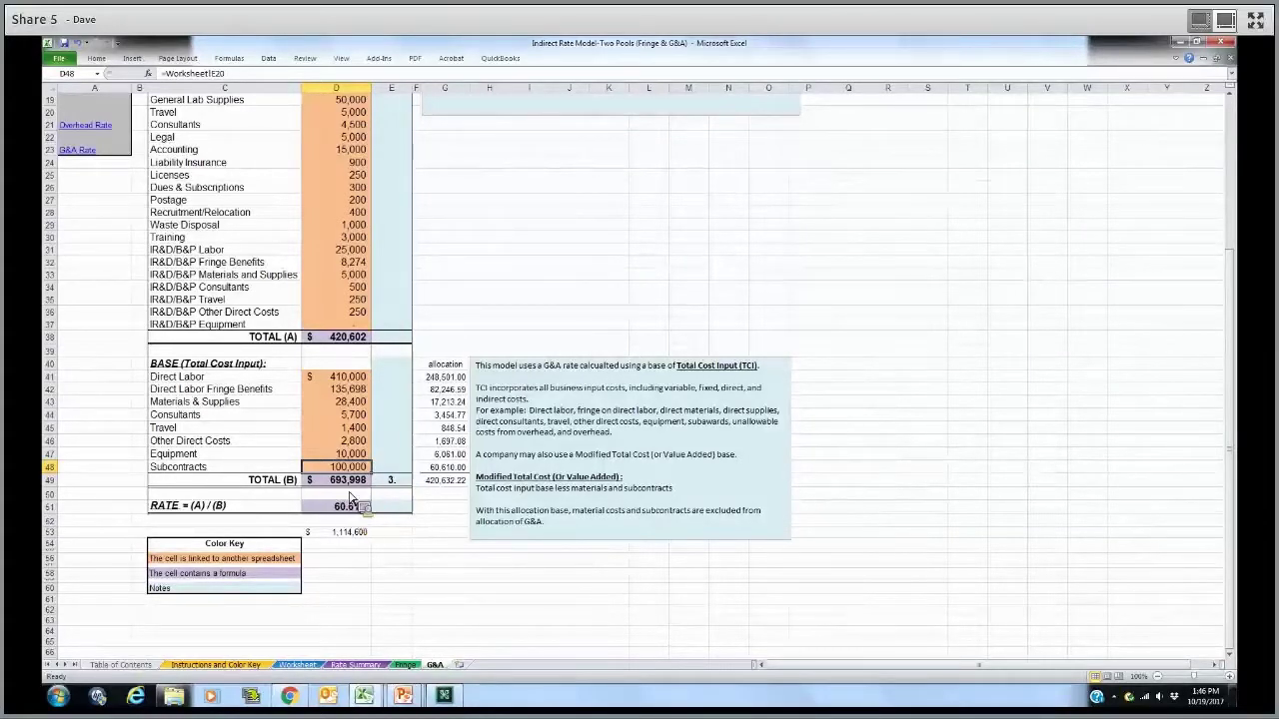
pyautogui.press('Down')
pyautogui.press('Down')
pyautogui.press('Down')
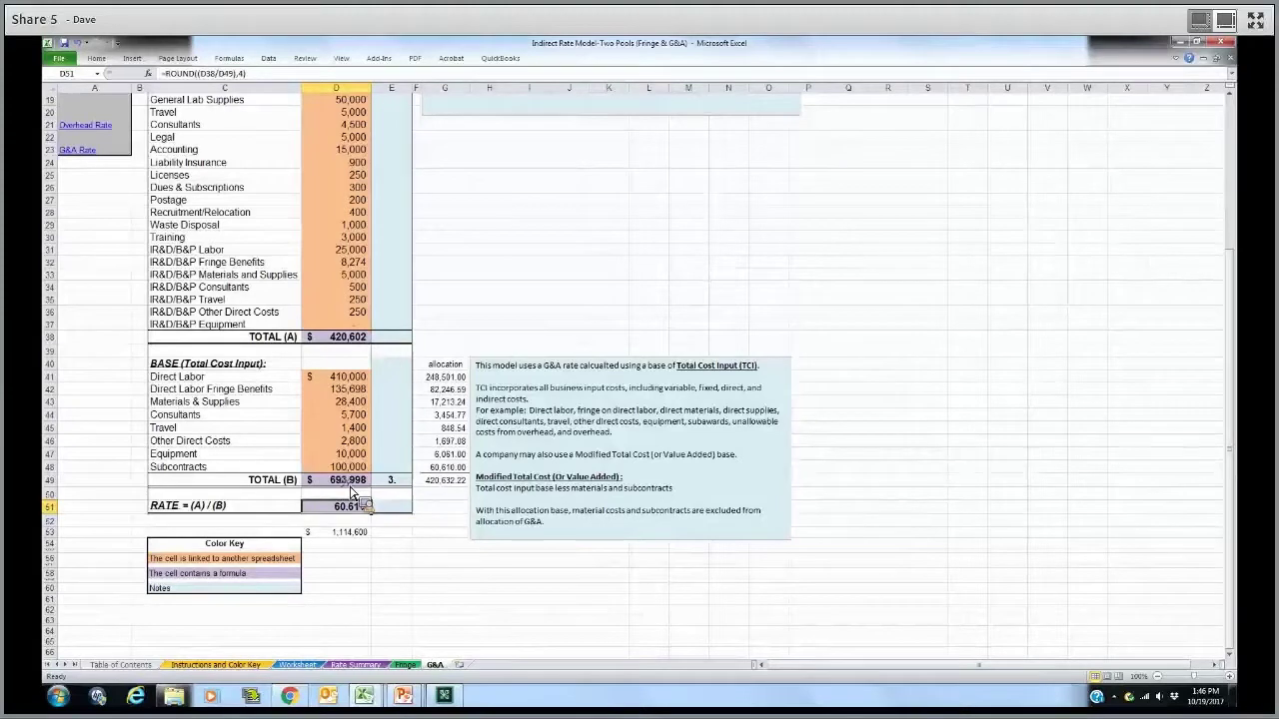
# Subtract 100000 from the G&A base Total (B) formula to leave subcontracts out of the base
pyautogui.click(350, 484)
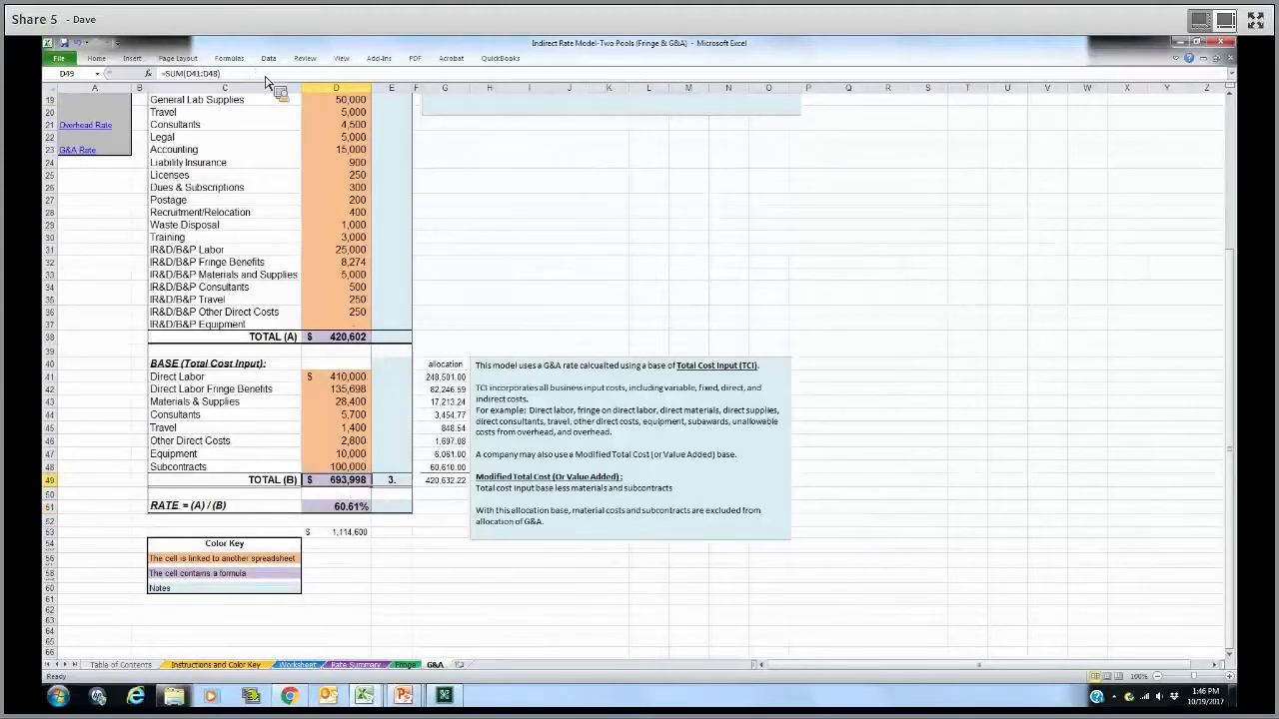
pyautogui.press('F2')
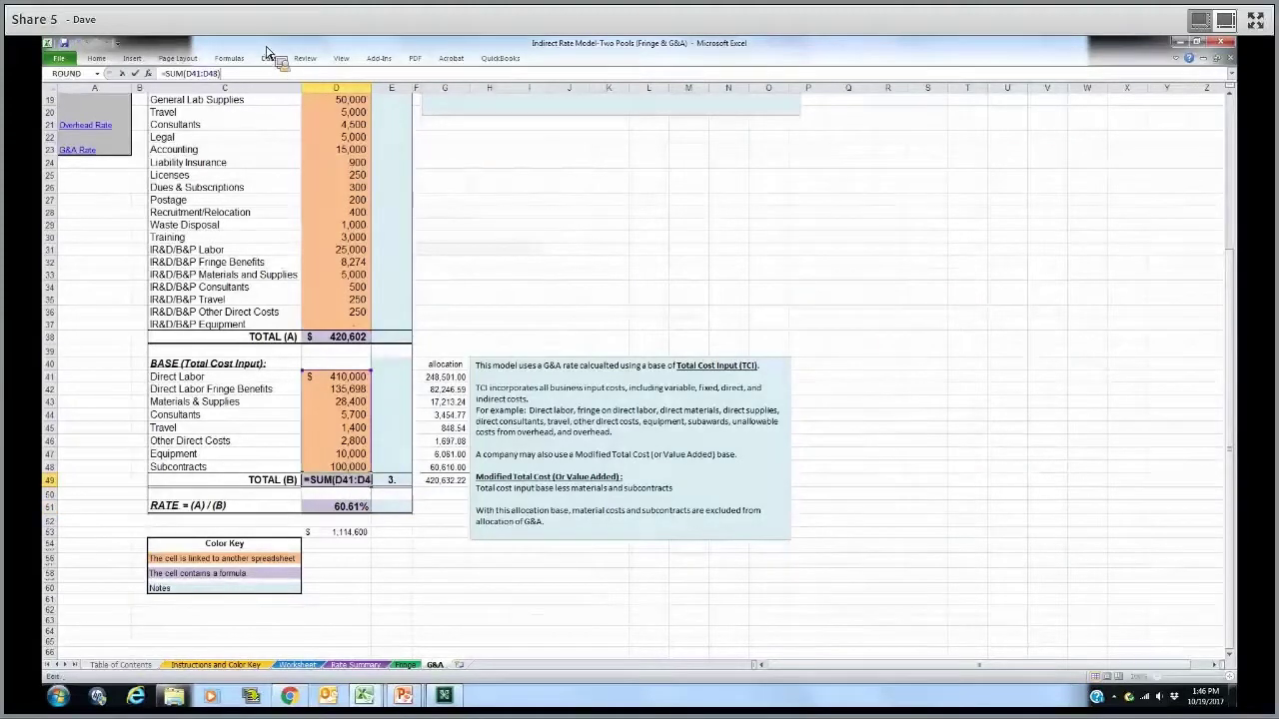
pyautogui.write('-100000')
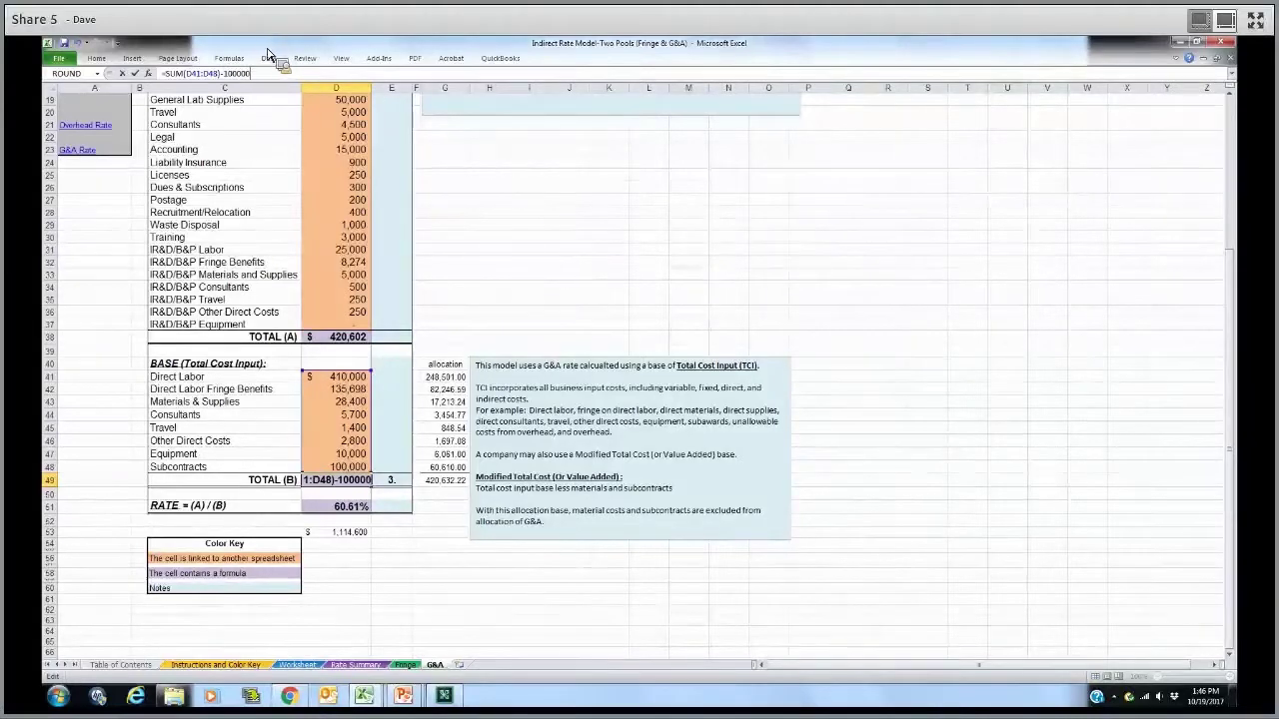
pyautogui.press('Return')
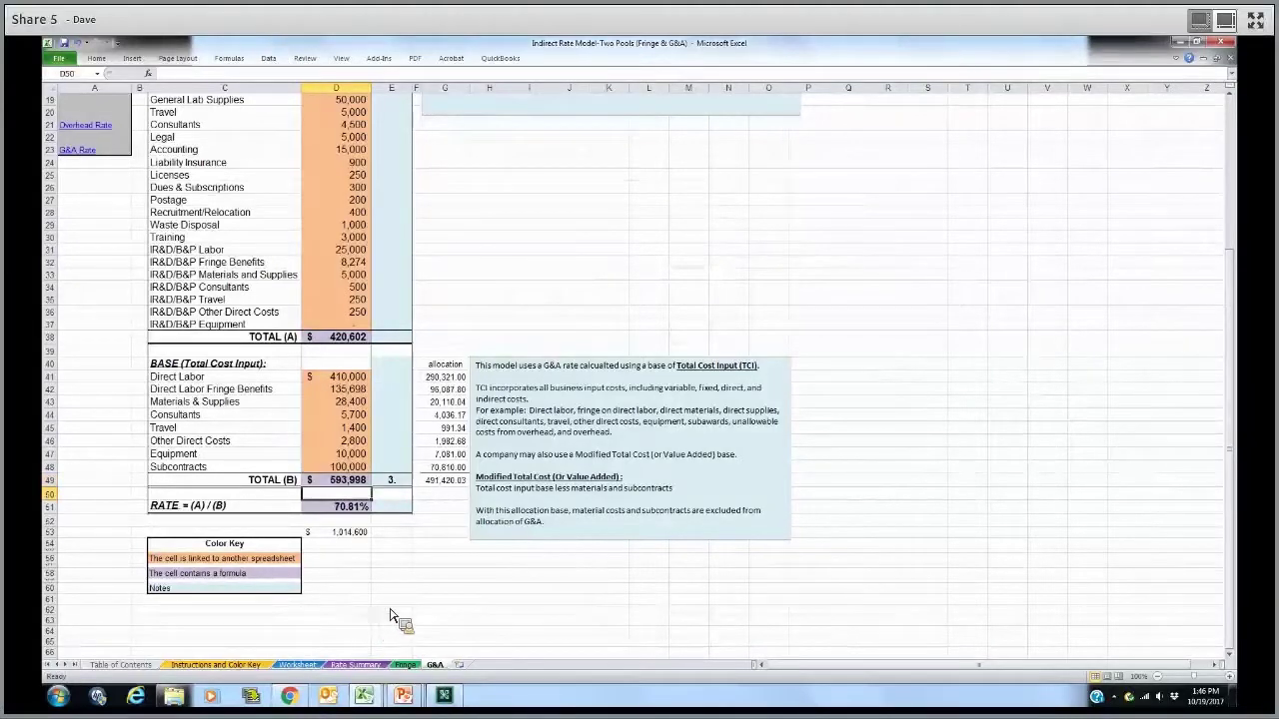
pyautogui.click(353, 486)
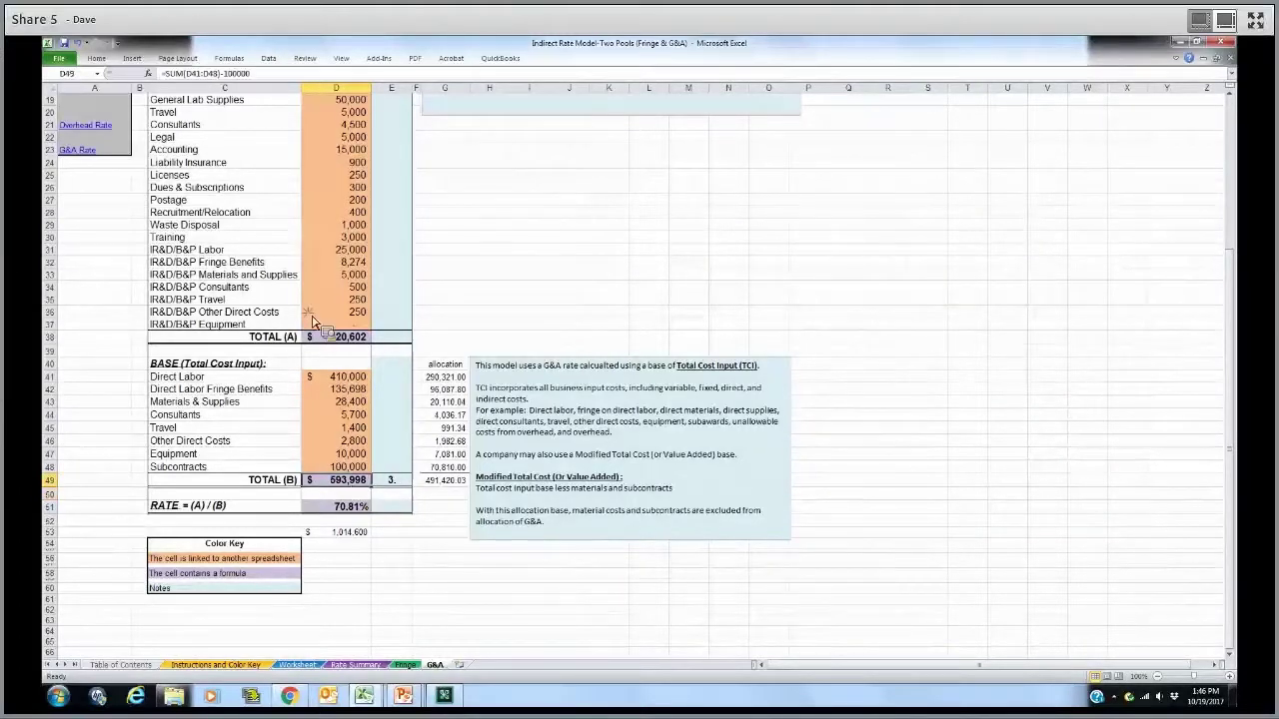
pyautogui.doubleClick(212, 73)
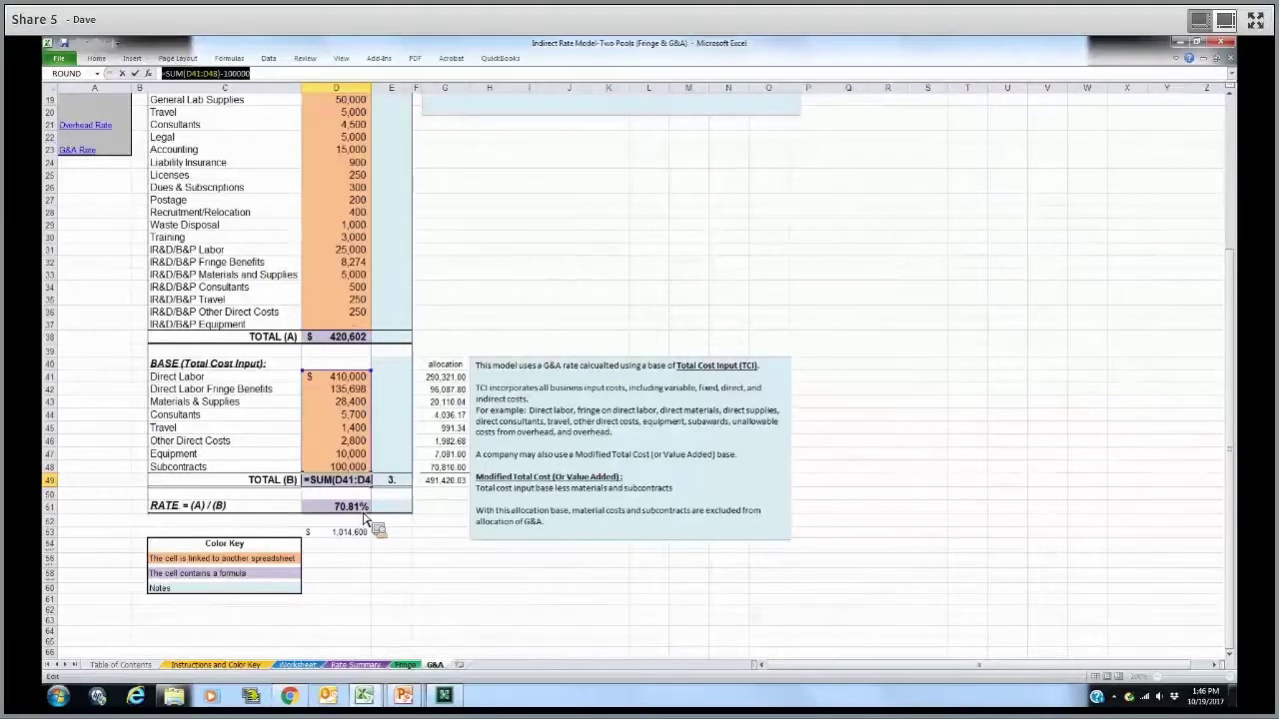
pyautogui.write('=')
pyautogui.press('Down')
pyautogui.press('Down')
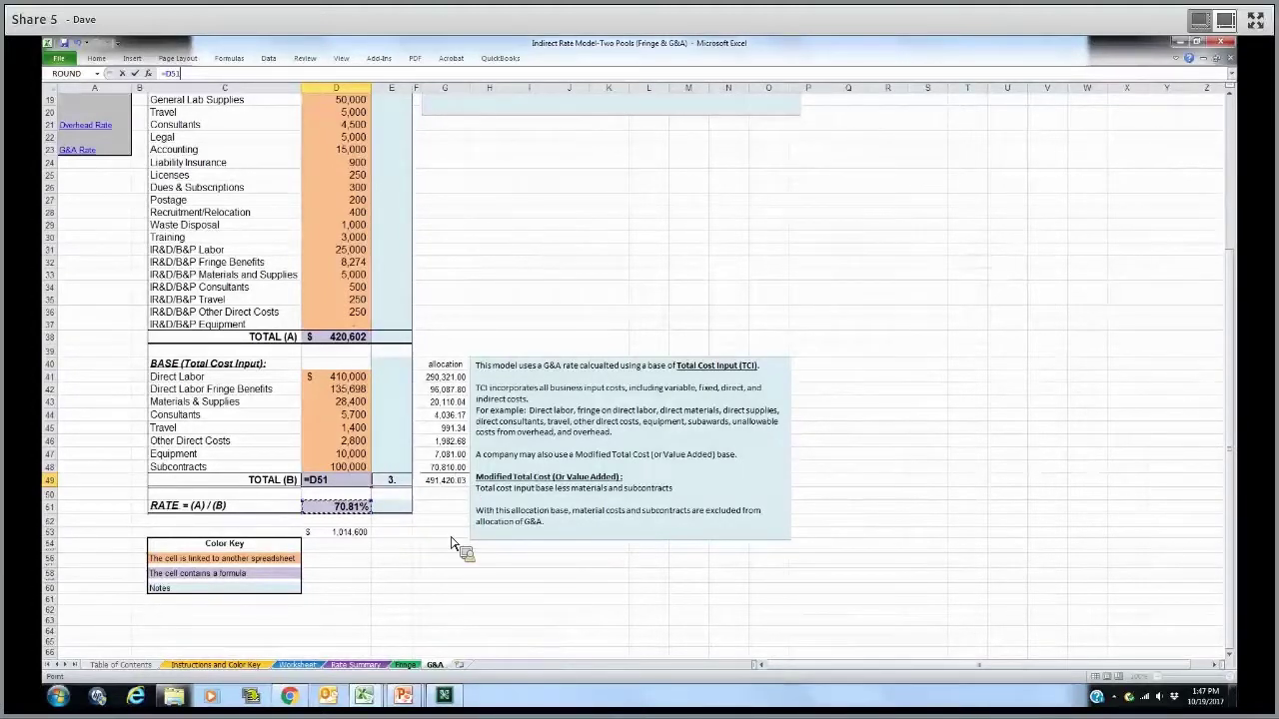
pyautogui.press('Up')
pyautogui.press('Up')
pyautogui.press('Up')
pyautogui.press('Right')
pyautogui.press('Right')
pyautogui.press('Right')
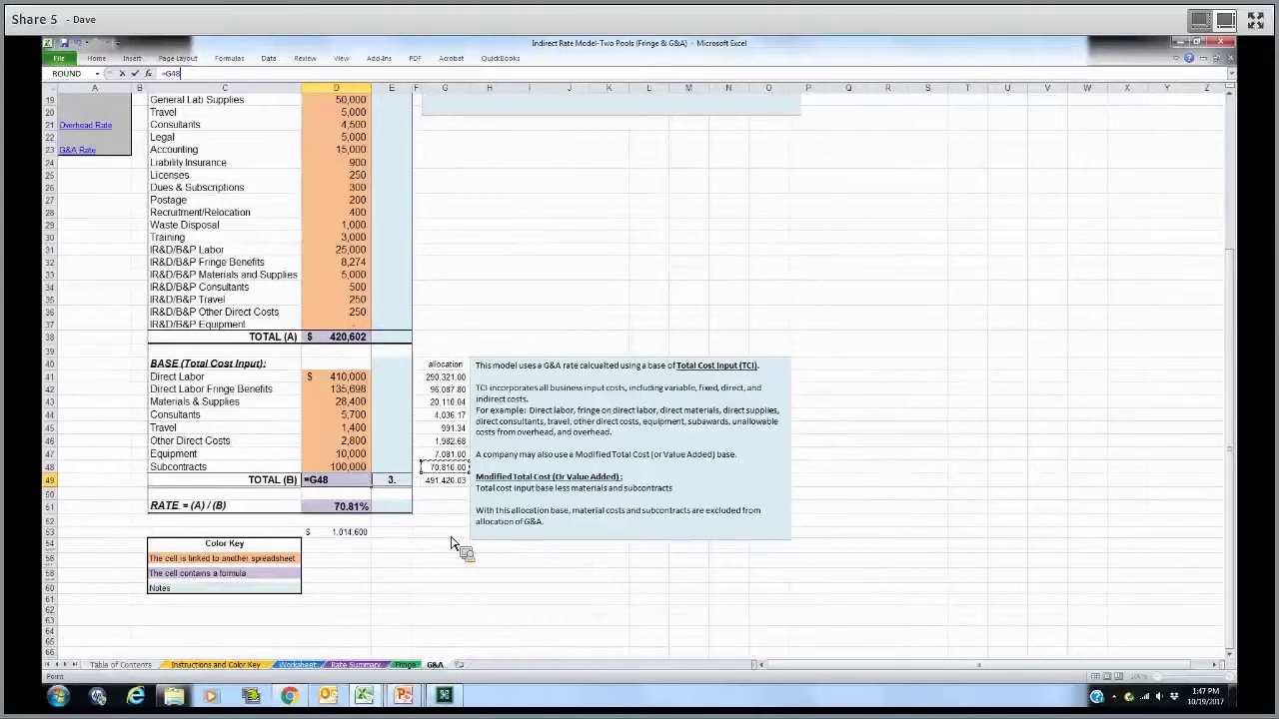
pyautogui.write('0')
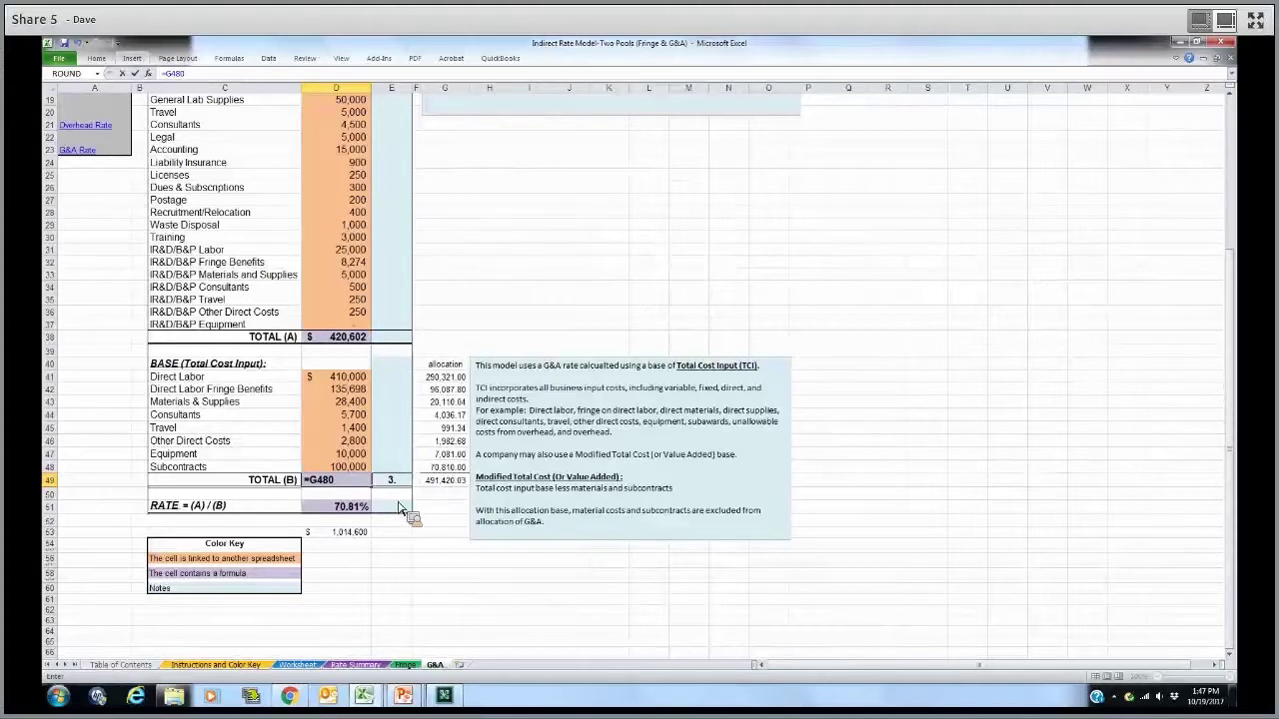
pyautogui.press('Escape')
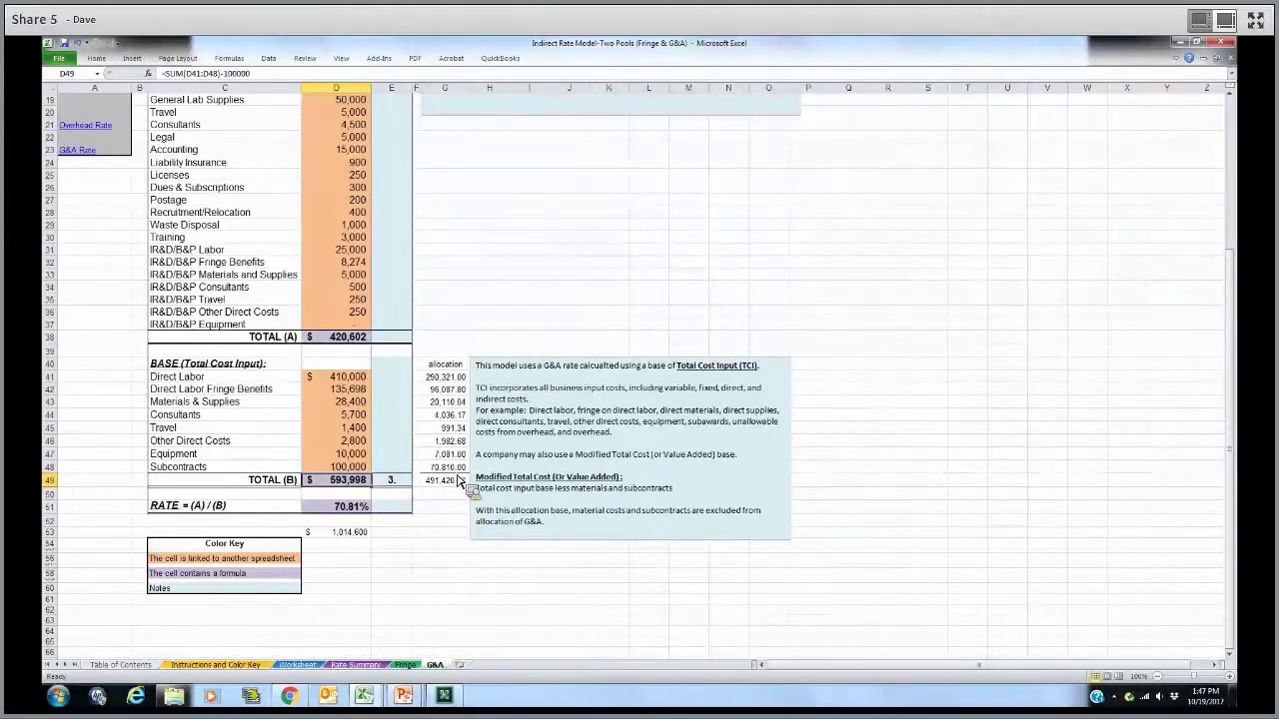
# Set the Subcontracts amount in the G&A allocation column to 0
pyautogui.click(447, 467)
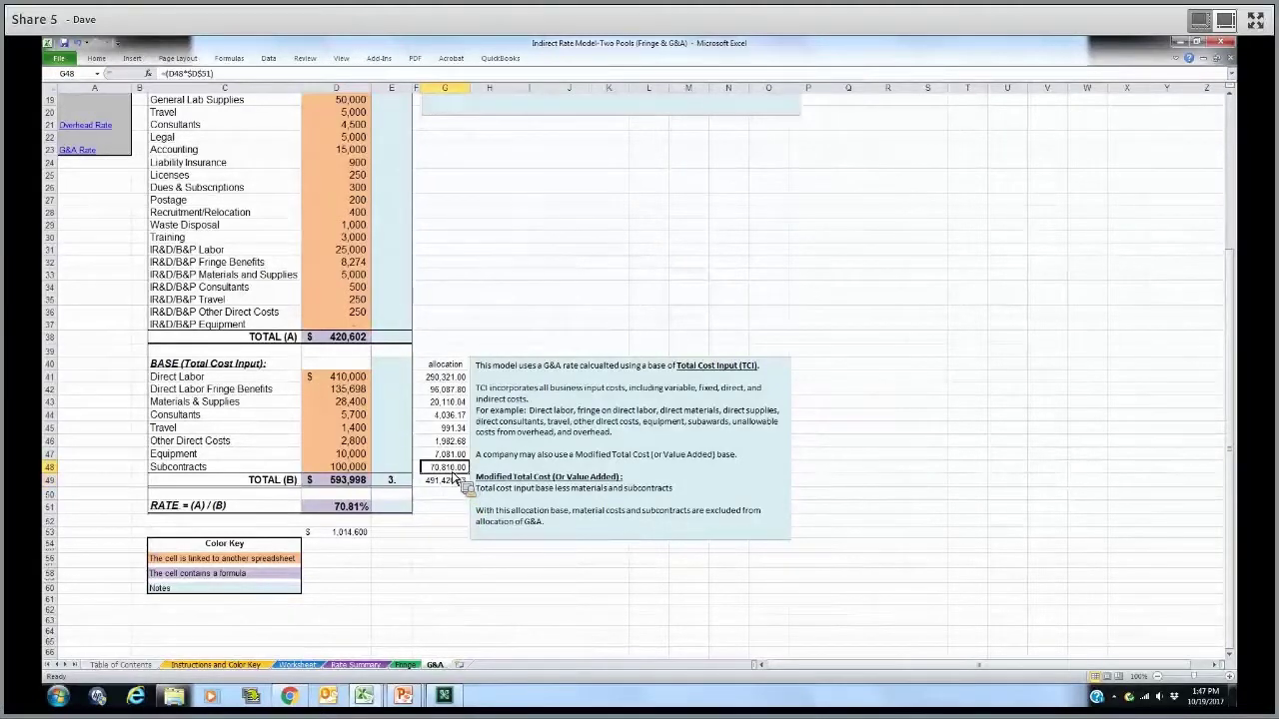
pyautogui.write('0')
pyautogui.press('Return')
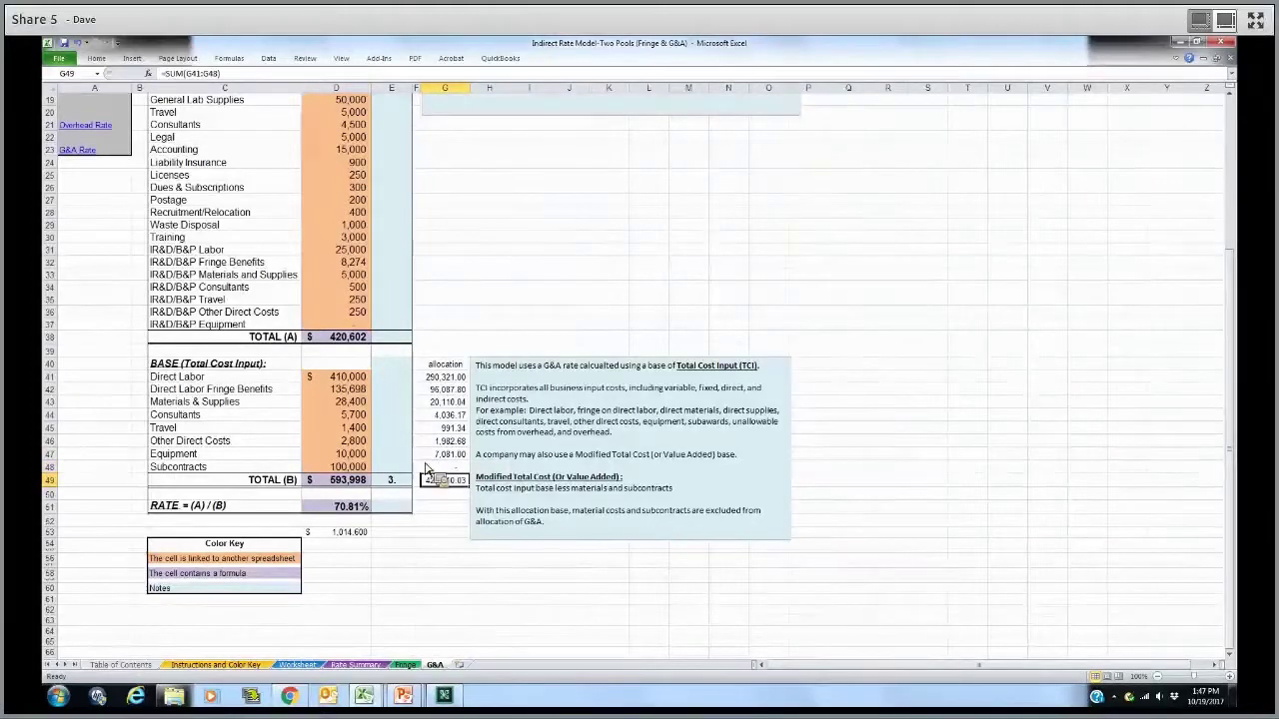
# Examine the Direct Labor G&A allocation formula and the linked base amounts from Direct Labor down to Subcontracts
pyautogui.click(447, 378)
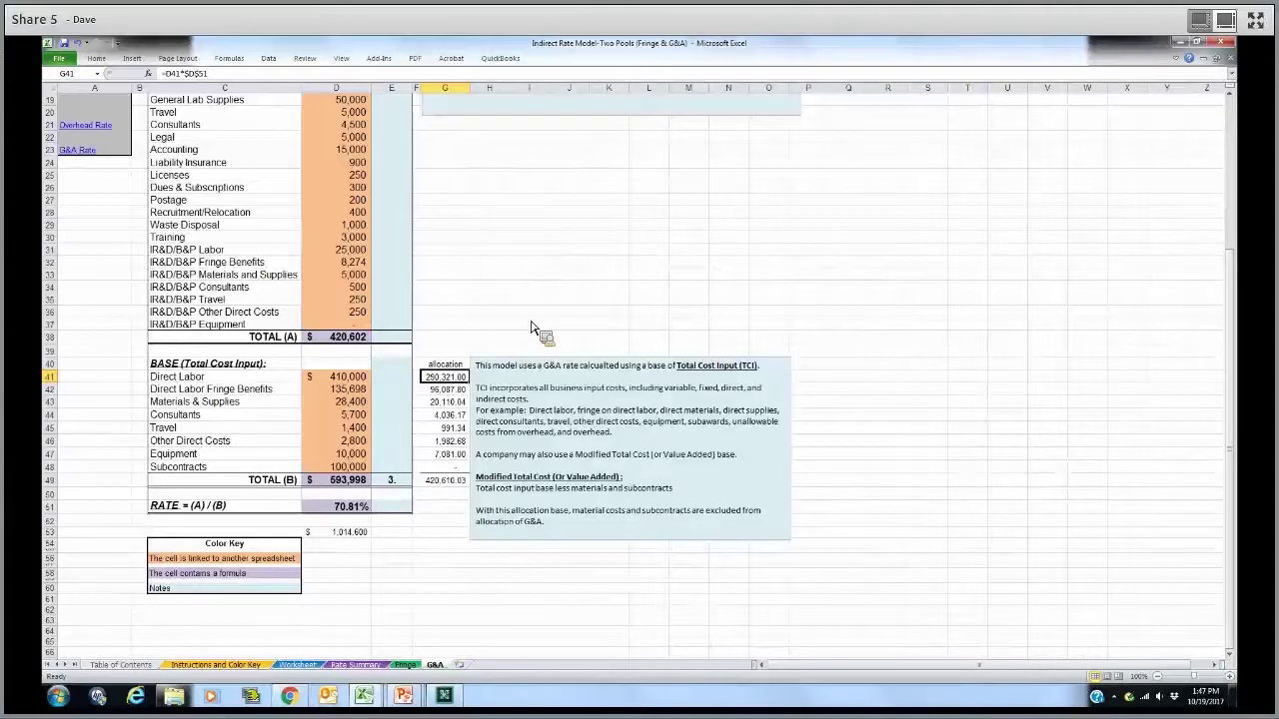
pyautogui.press('Left')
pyautogui.press('Left')
pyautogui.press('Left')
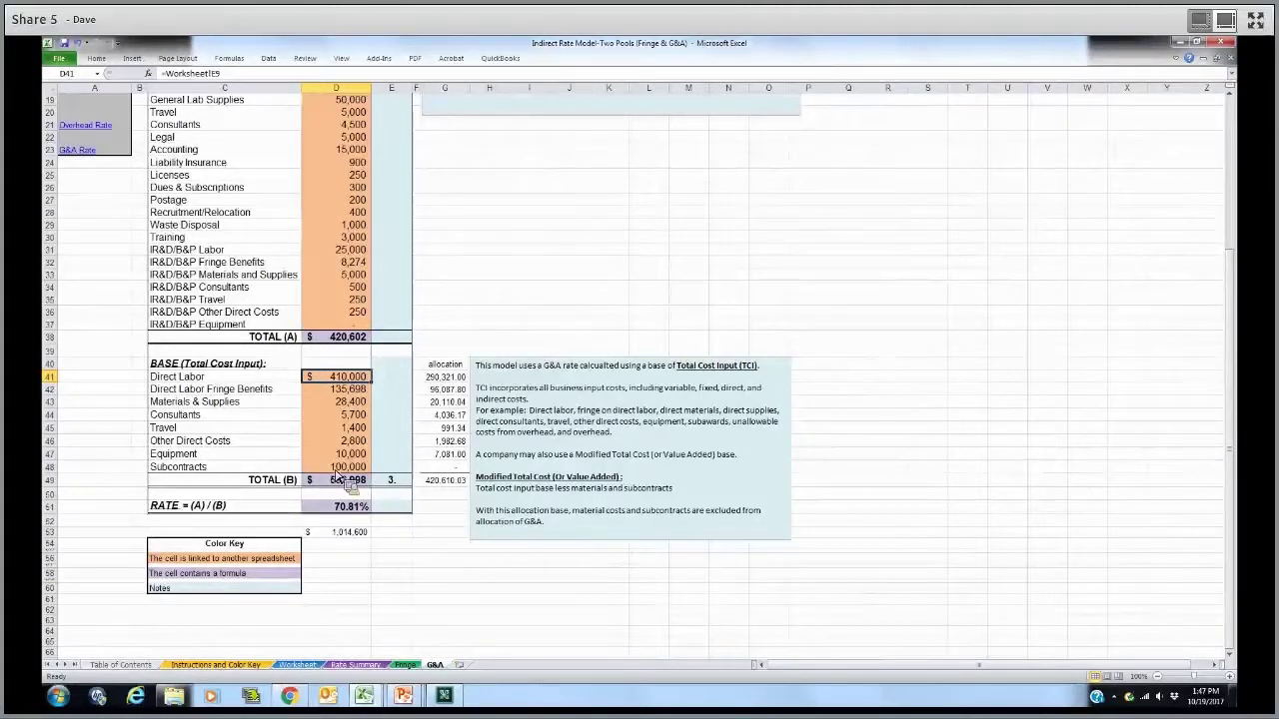
pyautogui.press('Down')
pyautogui.press('Down')
pyautogui.press('Down')
pyautogui.press('Down')
pyautogui.press('Down')
pyautogui.press('Down')
pyautogui.press('Down')
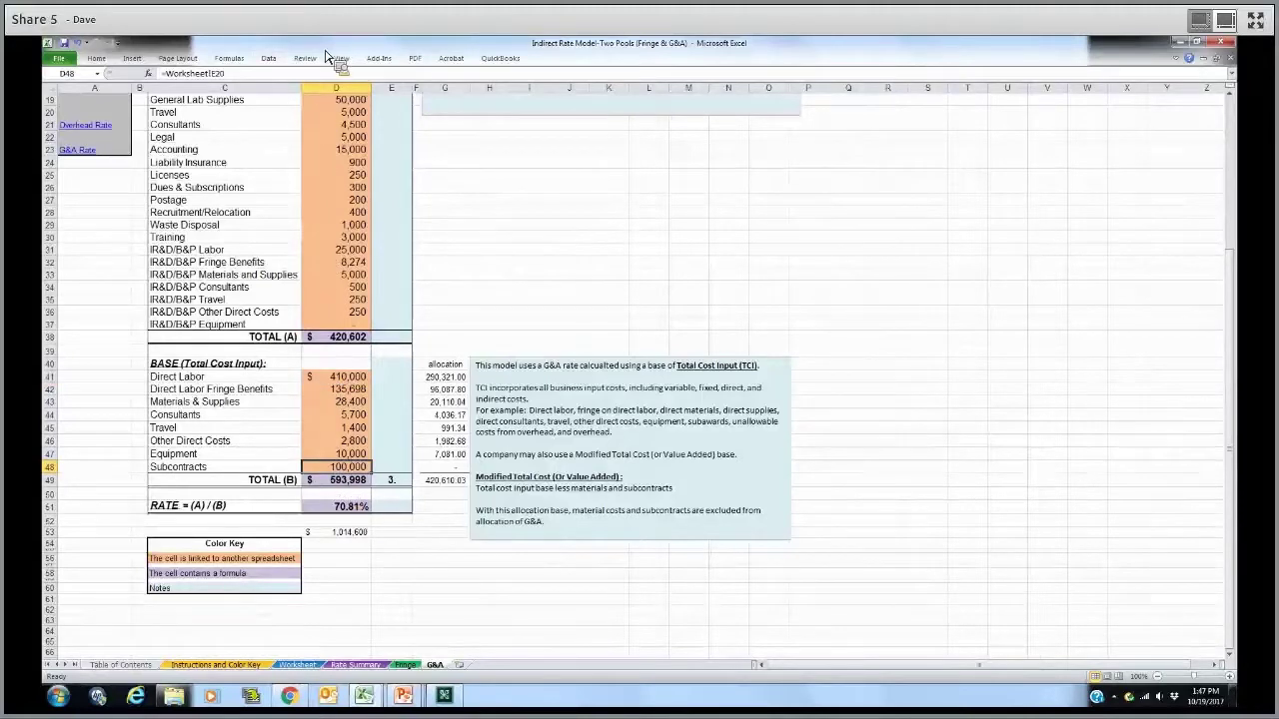
# Remove the 100000 subtraction from the G&A base Total (B) formula, leaving =SUM(D41:D48)
pyautogui.press('Down')
pyautogui.press('Down')
pyautogui.press('Down')
pyautogui.press('Up')
pyautogui.press('Up')
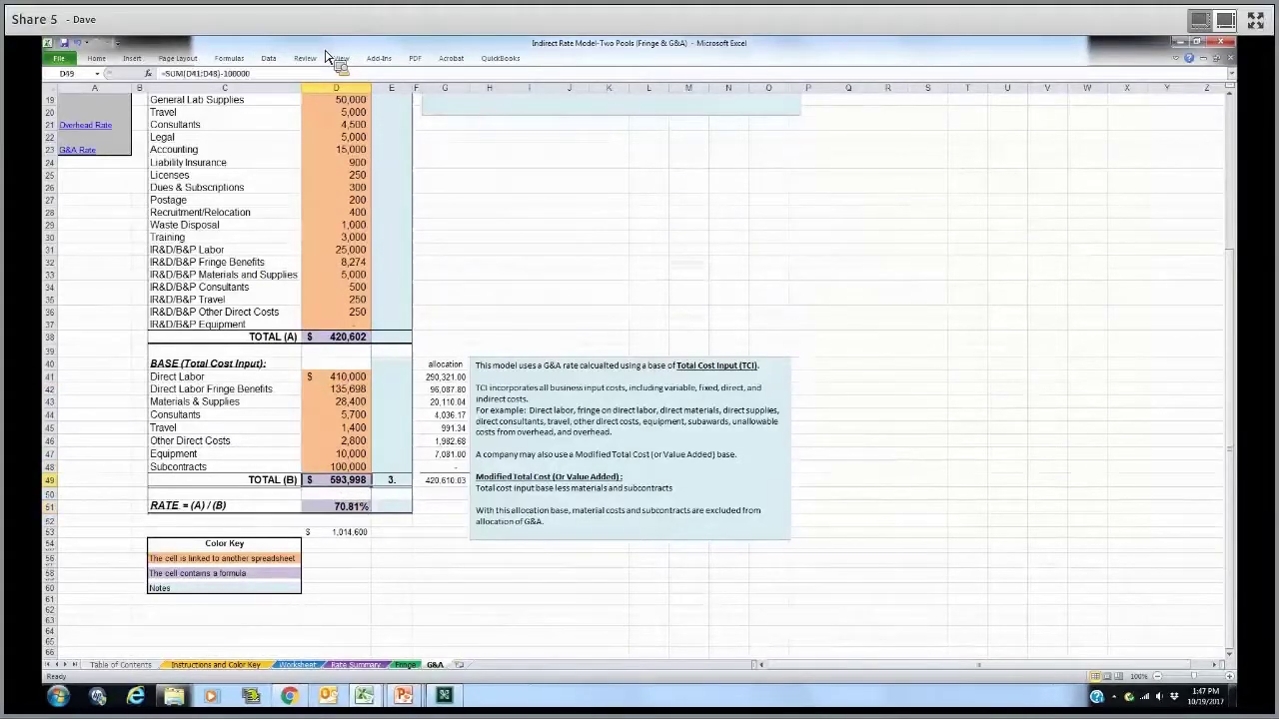
pyautogui.press('F2')
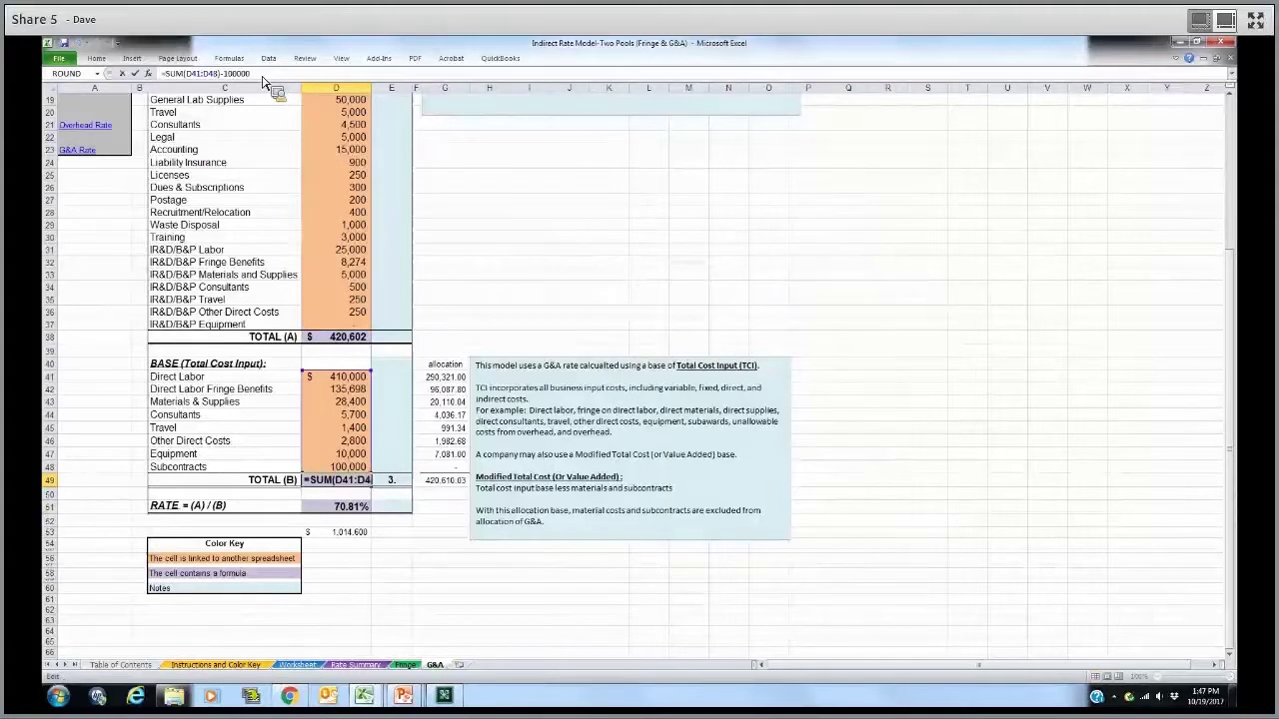
pyautogui.press('BackSpace')
pyautogui.press('BackSpace')
pyautogui.press('BackSpace')
pyautogui.press('BackSpace')
pyautogui.press('BackSpace')
pyautogui.press('BackSpace')
pyautogui.press('BackSpace')
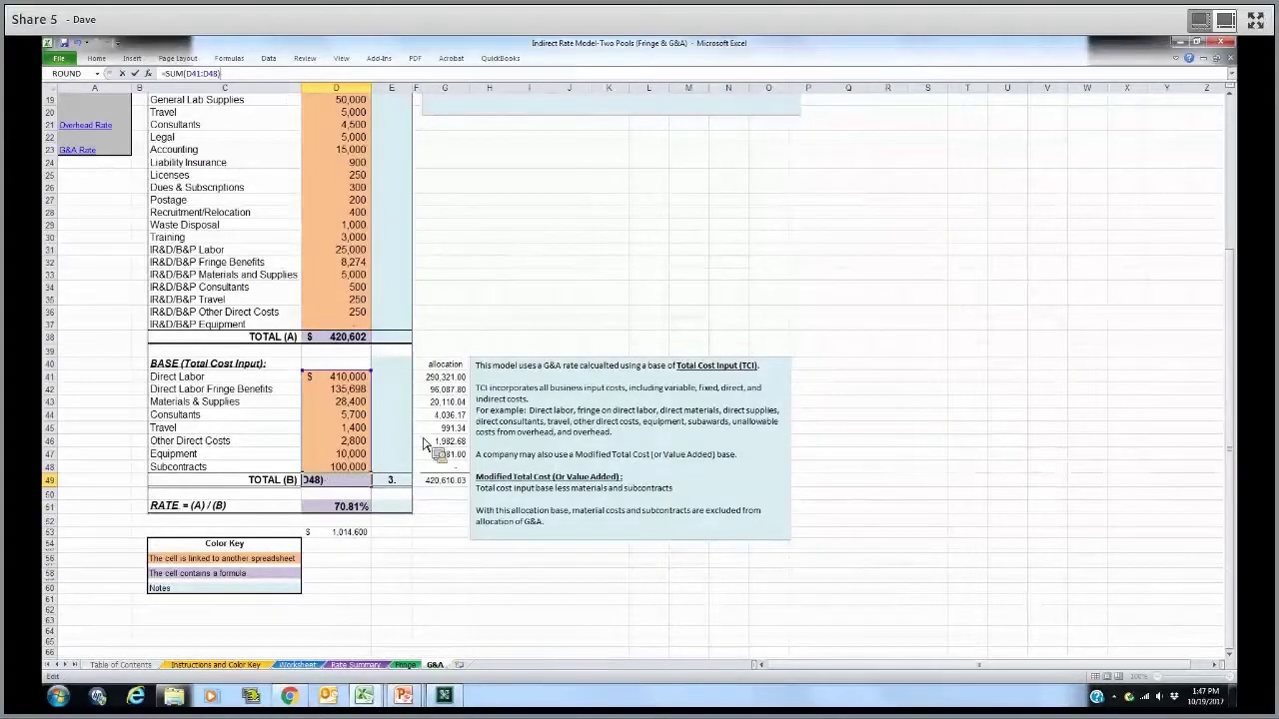
pyautogui.press('Return')
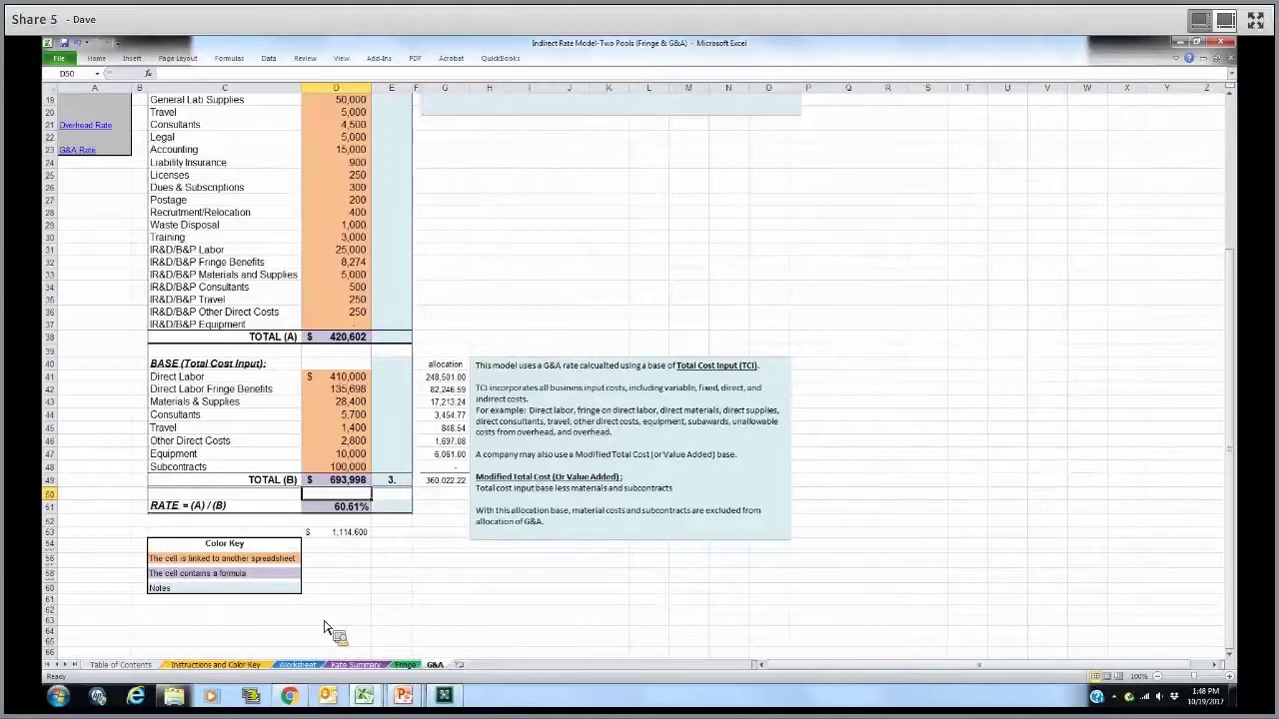
# Open the Rate Summary sheet and inspect the G&A rate formula
pyautogui.click(358, 666)
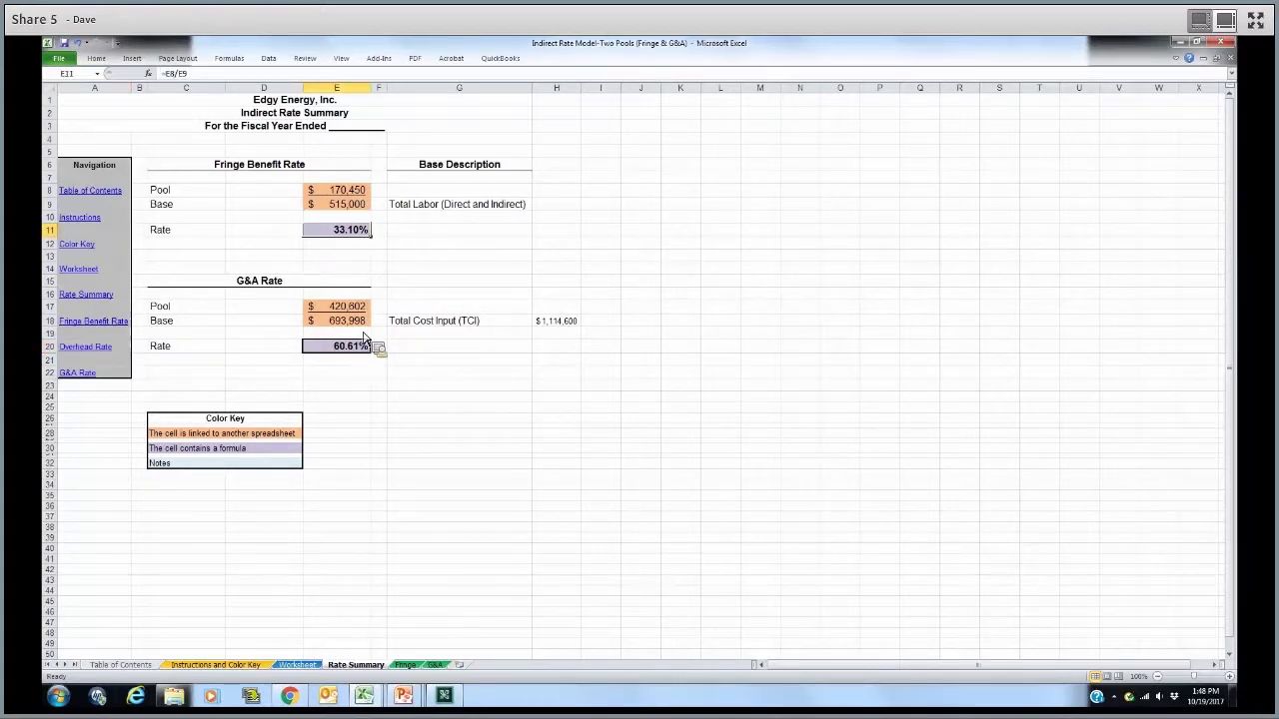
pyautogui.click(349, 350)
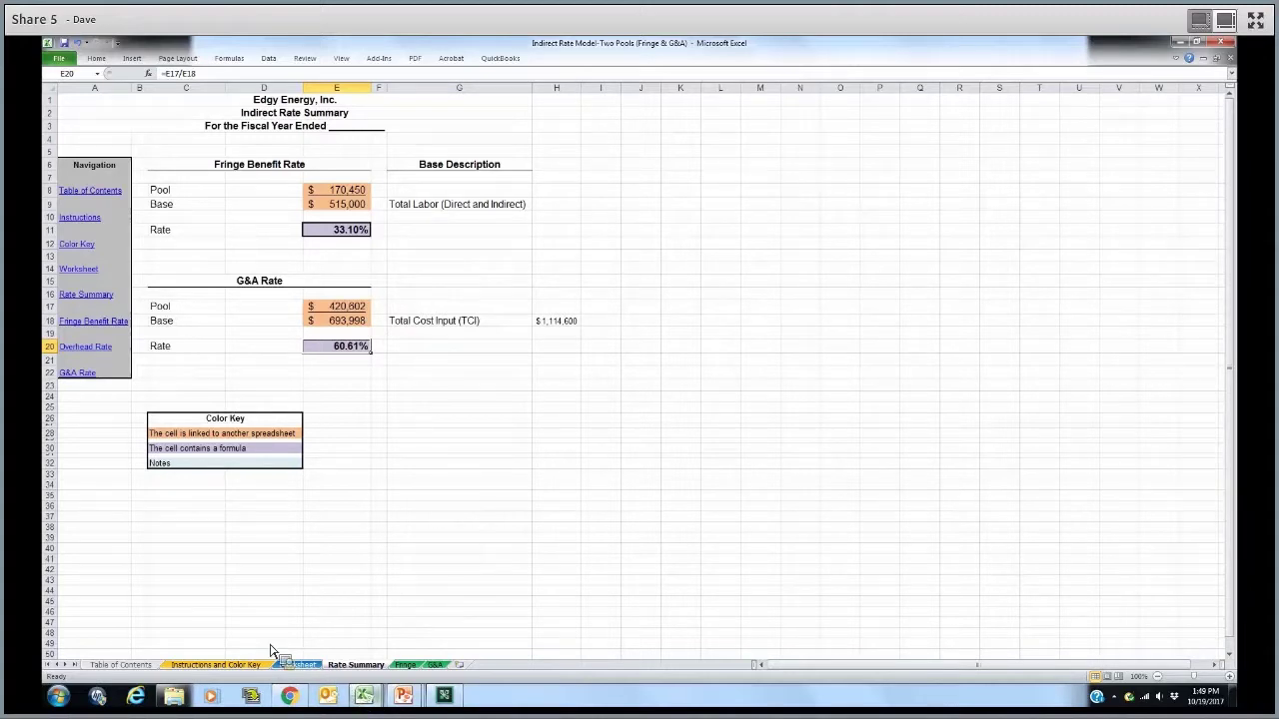
# Switch to the one-pool rate model workbook and view the pool elements on its Overhead sheet
pyautogui.click(378, 603)
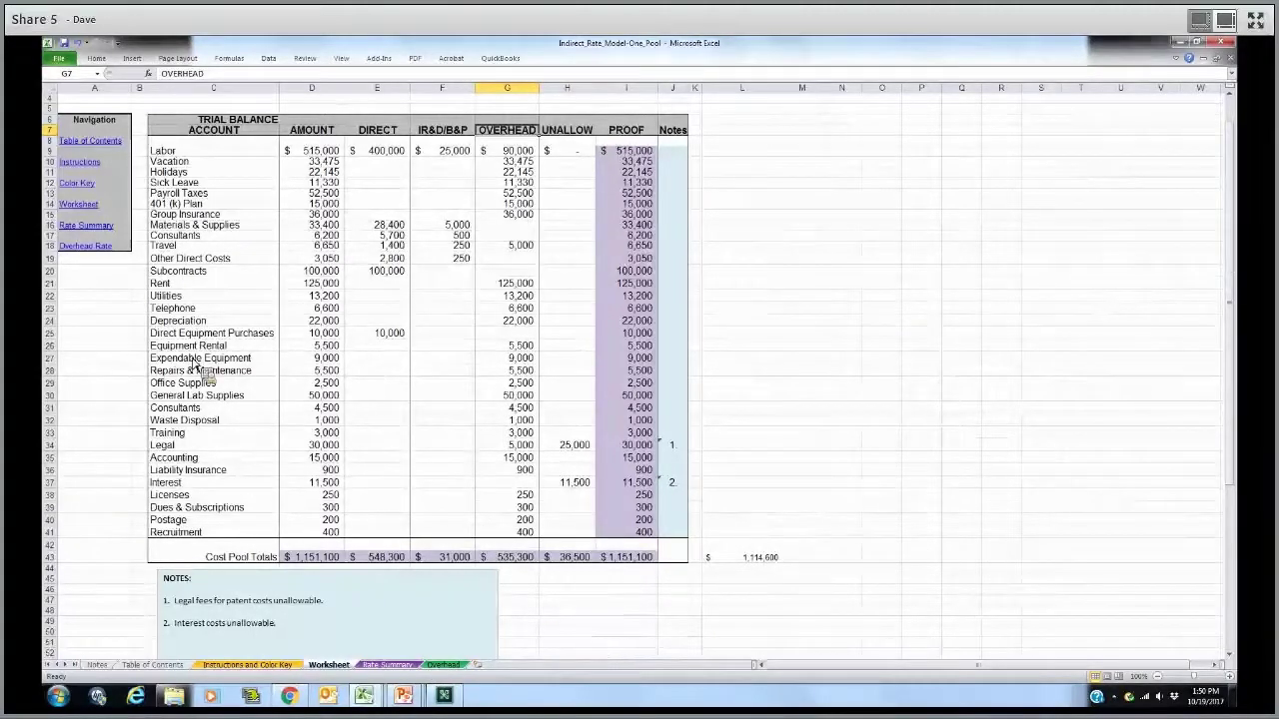
pyautogui.click(443, 666)
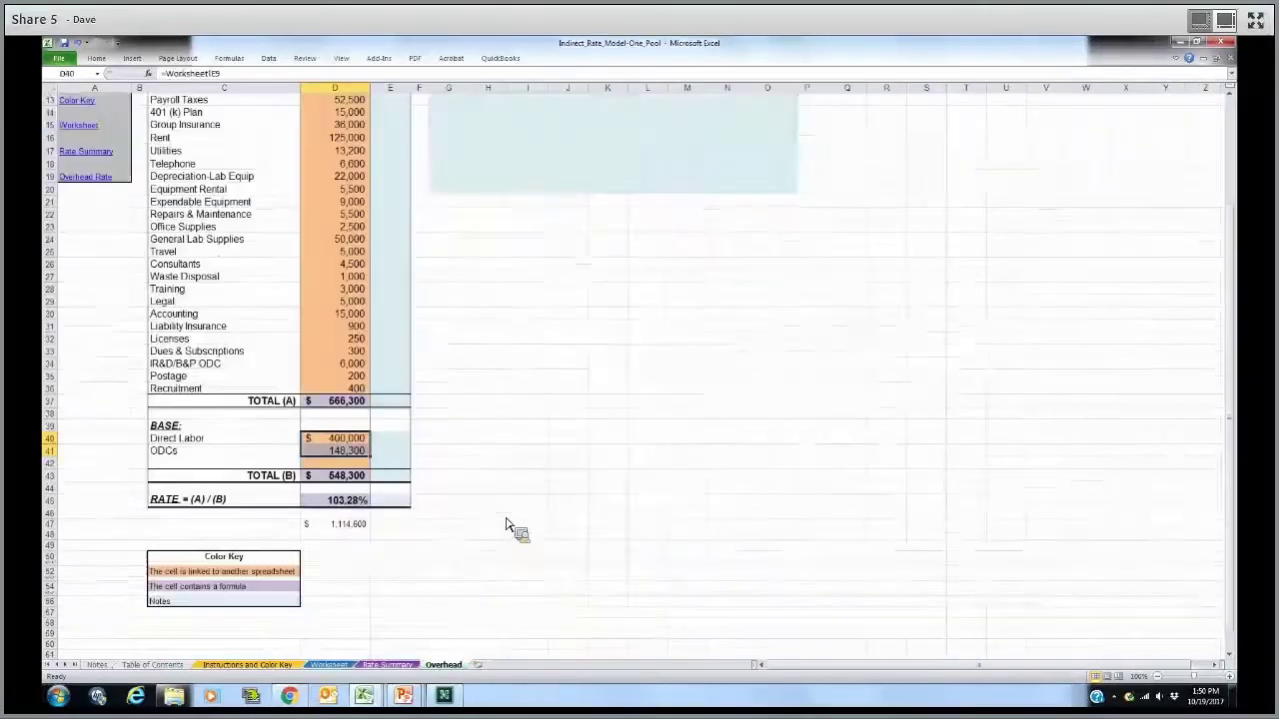
pyautogui.scroll(4, 351, 222)
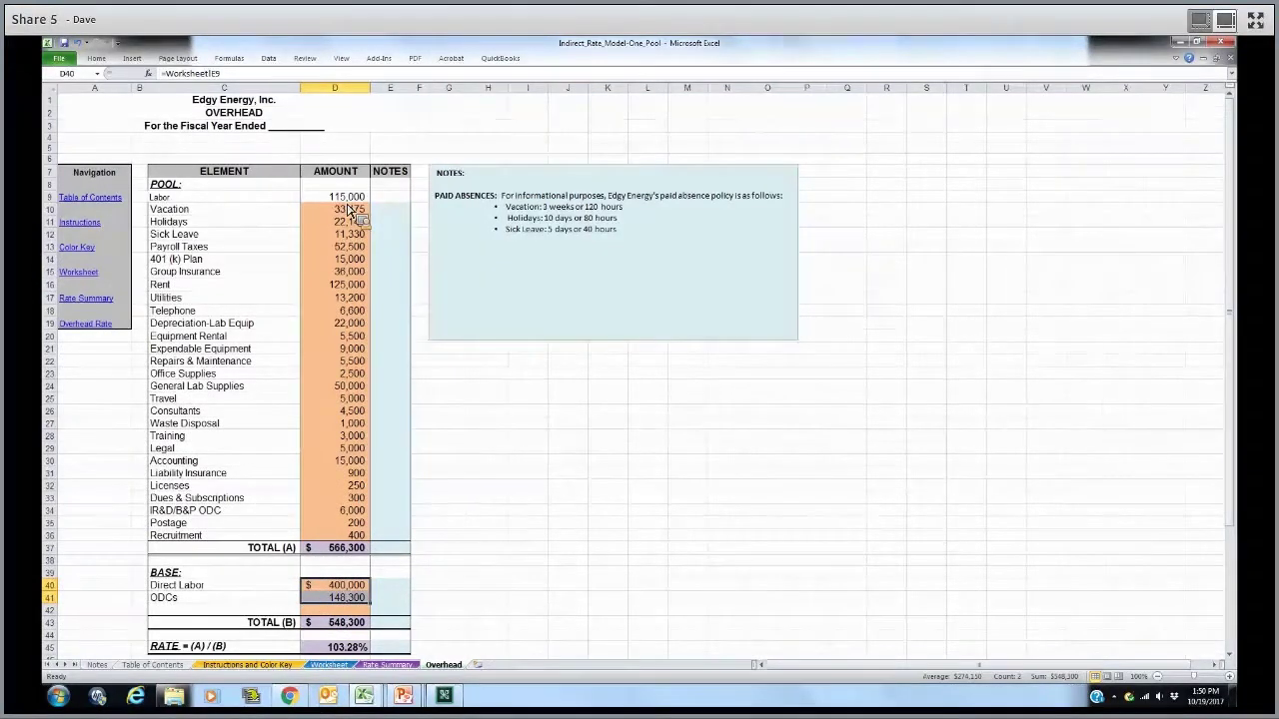
# Select the overhead pool amounts from Labor through Recruitment and review them with the pool total, base and rate
pyautogui.click(349, 197)
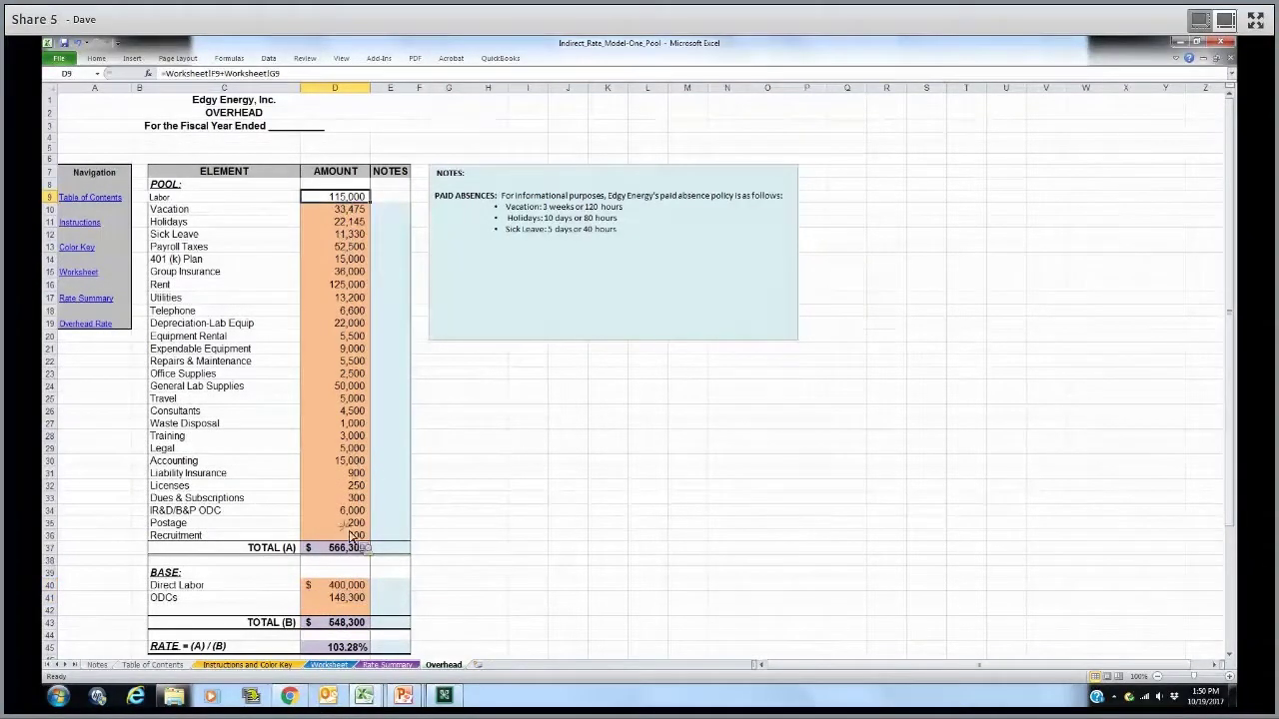
pyautogui.hotkey('shift', 'Down')
pyautogui.hotkey('shift', 'Down')
pyautogui.hotkey('shift', 'Down')
pyautogui.hotkey('shift', 'Down')
pyautogui.hotkey('shift', 'Down')
pyautogui.hotkey('shift', 'Down')
pyautogui.hotkey('shift', 'Down')
pyautogui.hotkey('shift', 'Down')
pyautogui.hotkey('shift', 'Down')
pyautogui.hotkey('shift', 'Down')
pyautogui.hotkey('shift', 'Down')
pyautogui.hotkey('shift', 'Down')
pyautogui.hotkey('shift', 'Down')
pyautogui.hotkey('shift', 'Down')
pyautogui.hotkey('shift', 'Down')
pyautogui.hotkey('shift', 'Down')
pyautogui.hotkey('shift', 'Down')
pyautogui.hotkey('shift', 'Down')
pyautogui.hotkey('shift', 'Down')
pyautogui.hotkey('shift', 'Down')
pyautogui.hotkey('shift', 'Down')
pyautogui.hotkey('shift', 'Down')
pyautogui.hotkey('shift', 'Down')
pyautogui.hotkey('shift', 'Down')
pyautogui.hotkey('shift', 'Down')
pyautogui.hotkey('shift', 'Down')
pyautogui.hotkey('shift', 'Down')
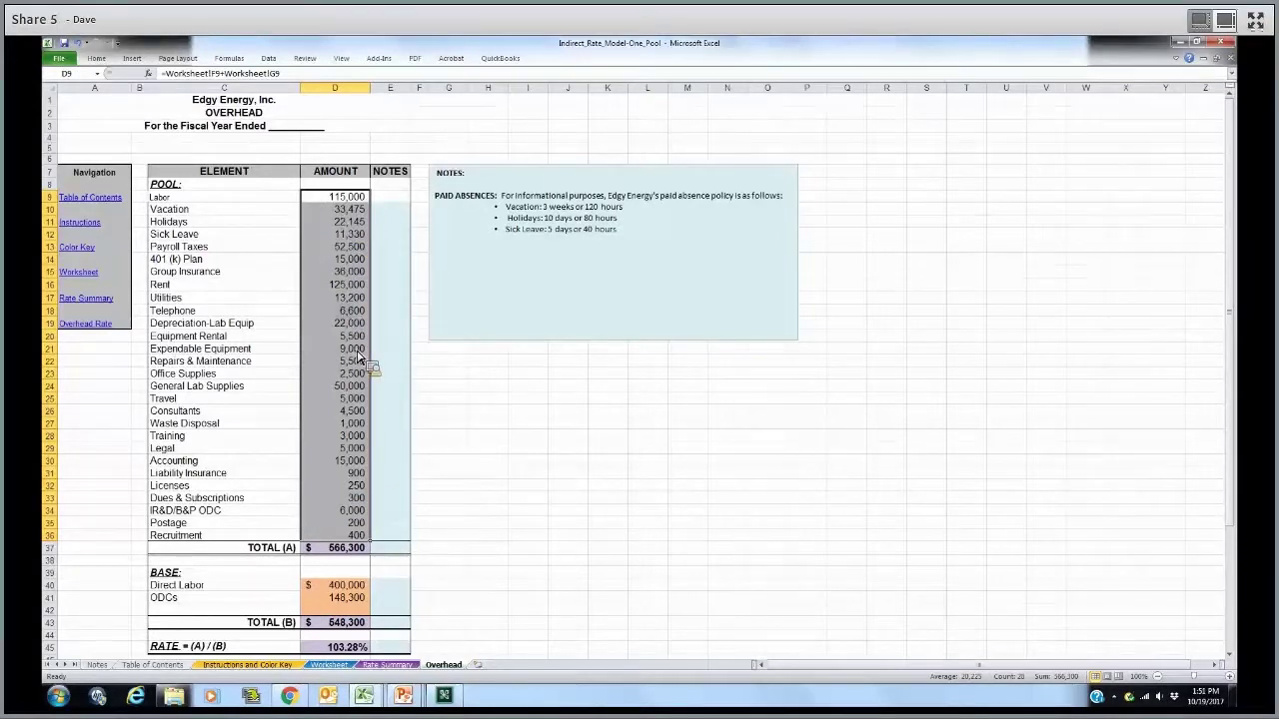
pyautogui.scroll(-5, 357, 355)
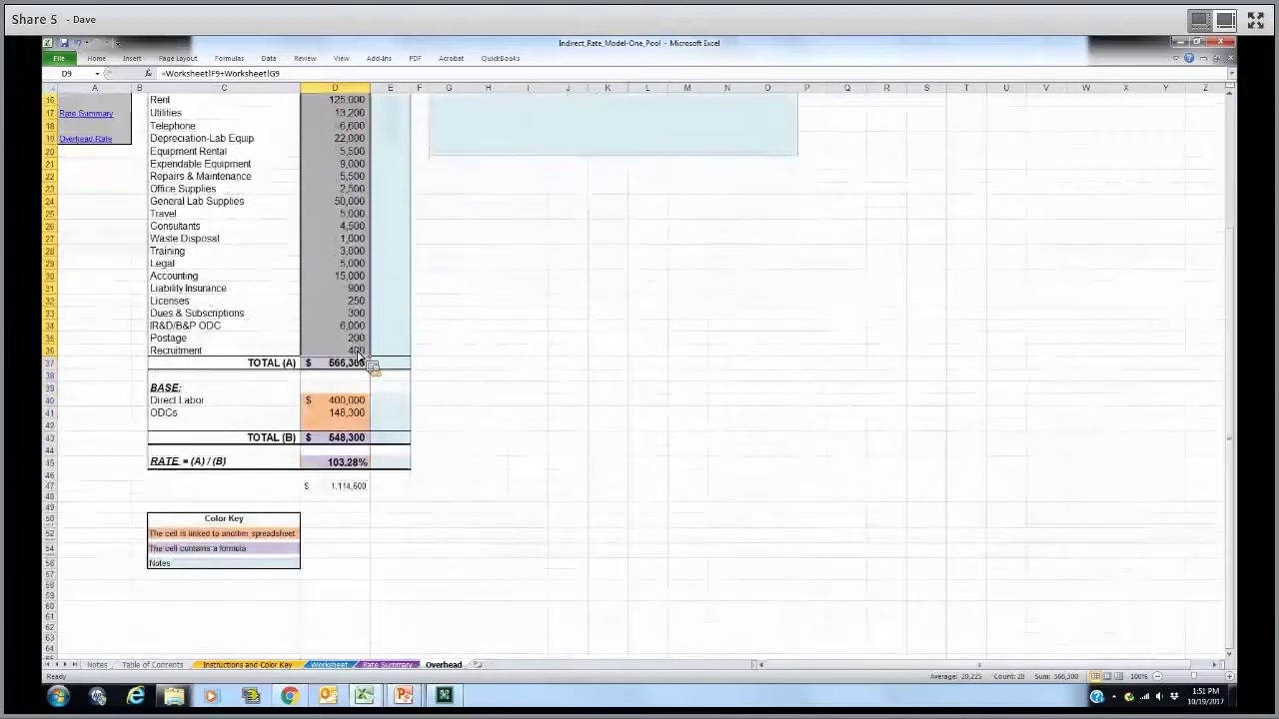
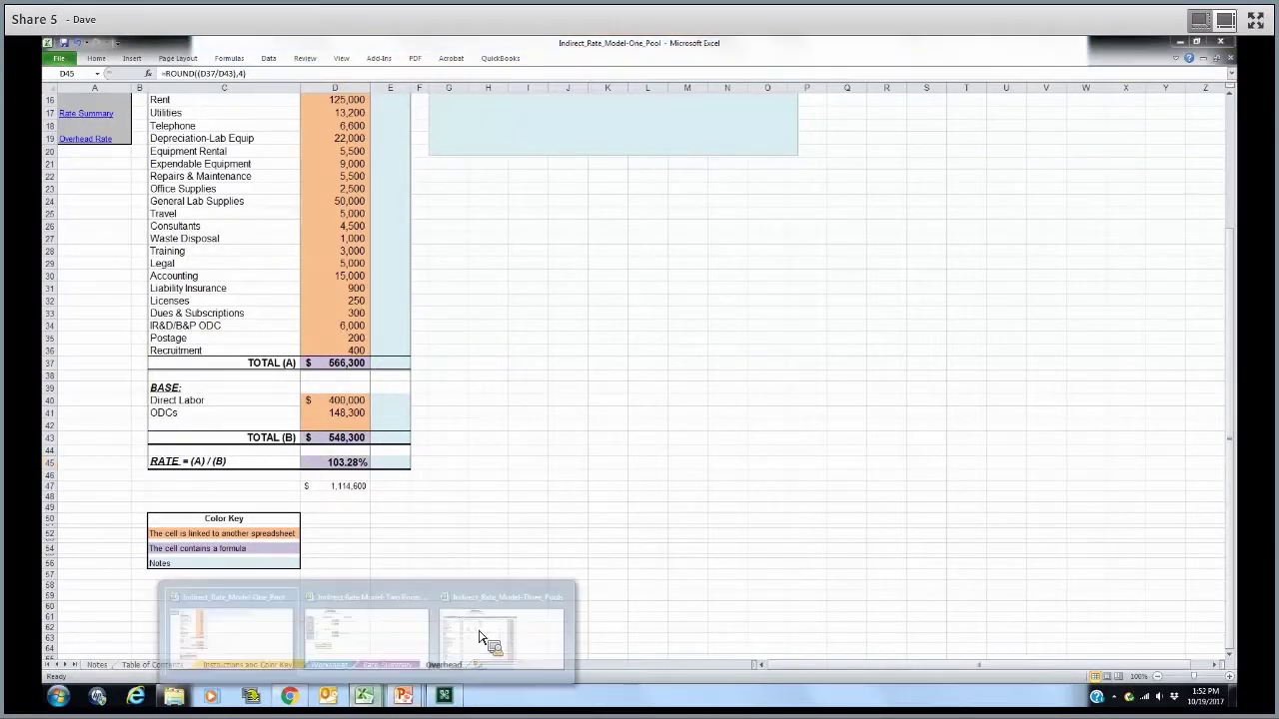
# Switch to the three-pool rate model workbook and highlight the worksheet's Overhead column and Rent row for review
pyautogui.click(485, 631)
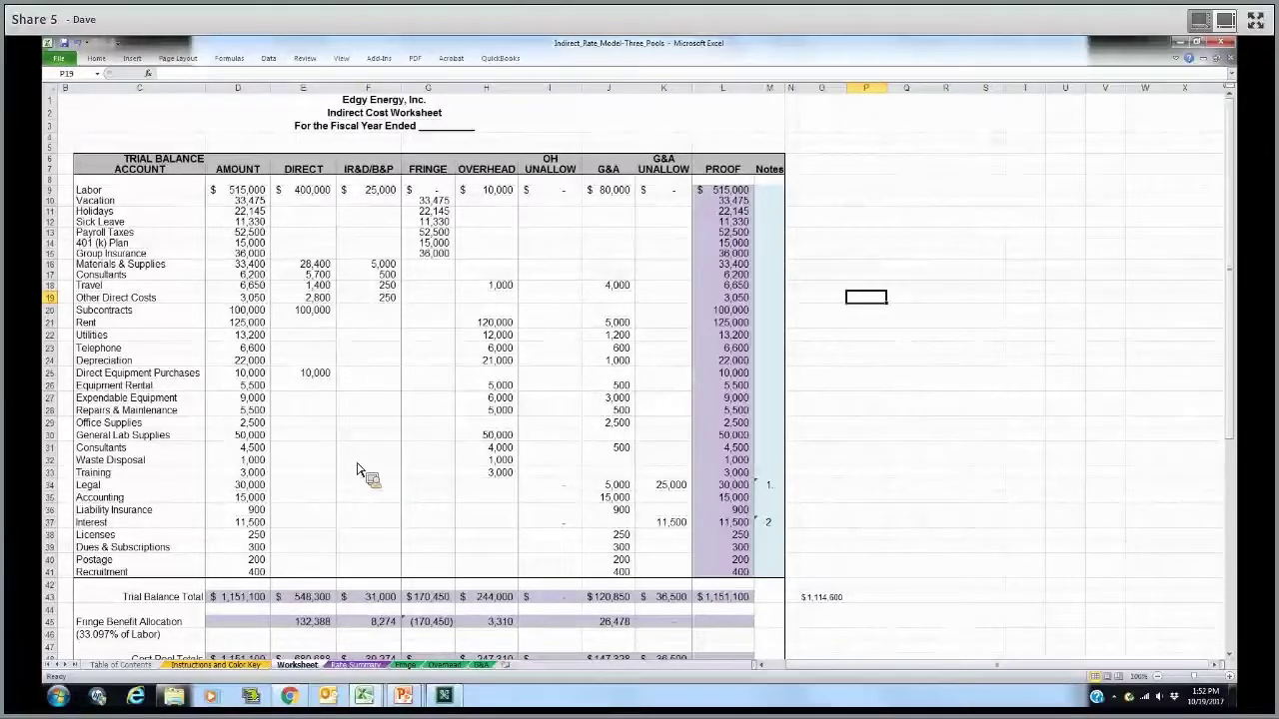
pyautogui.click(488, 90)
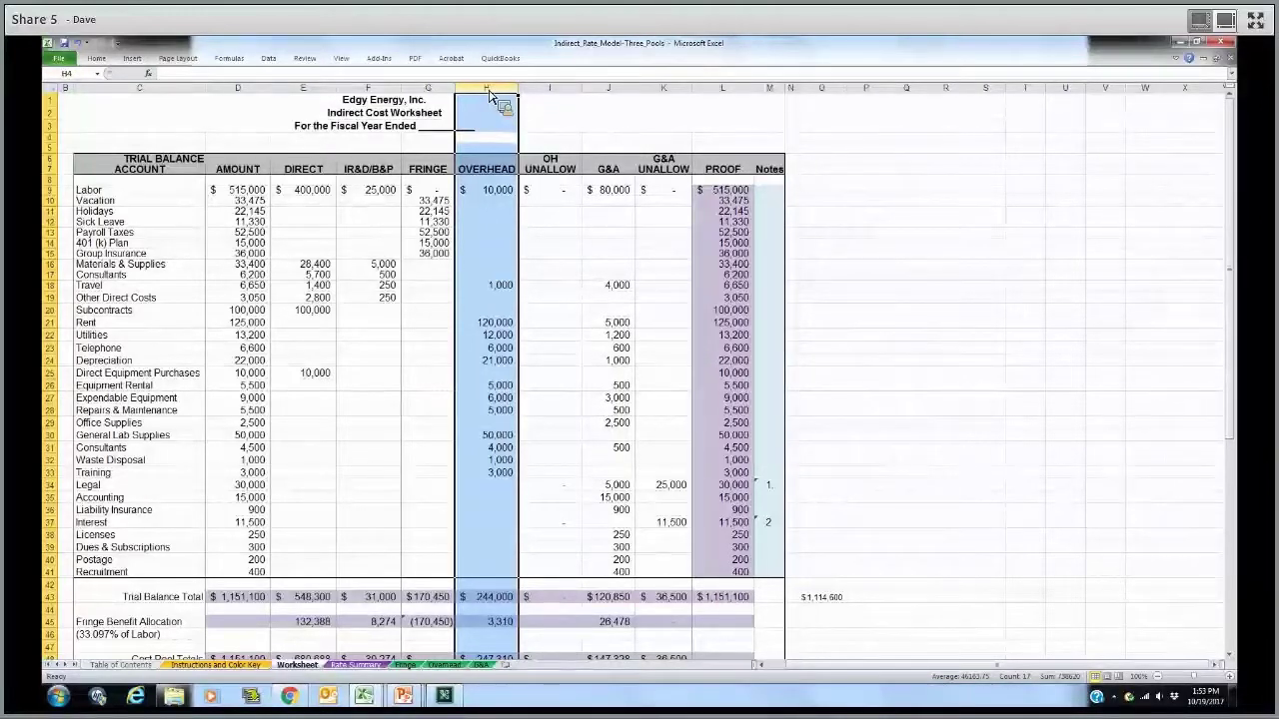
pyautogui.click(489, 324)
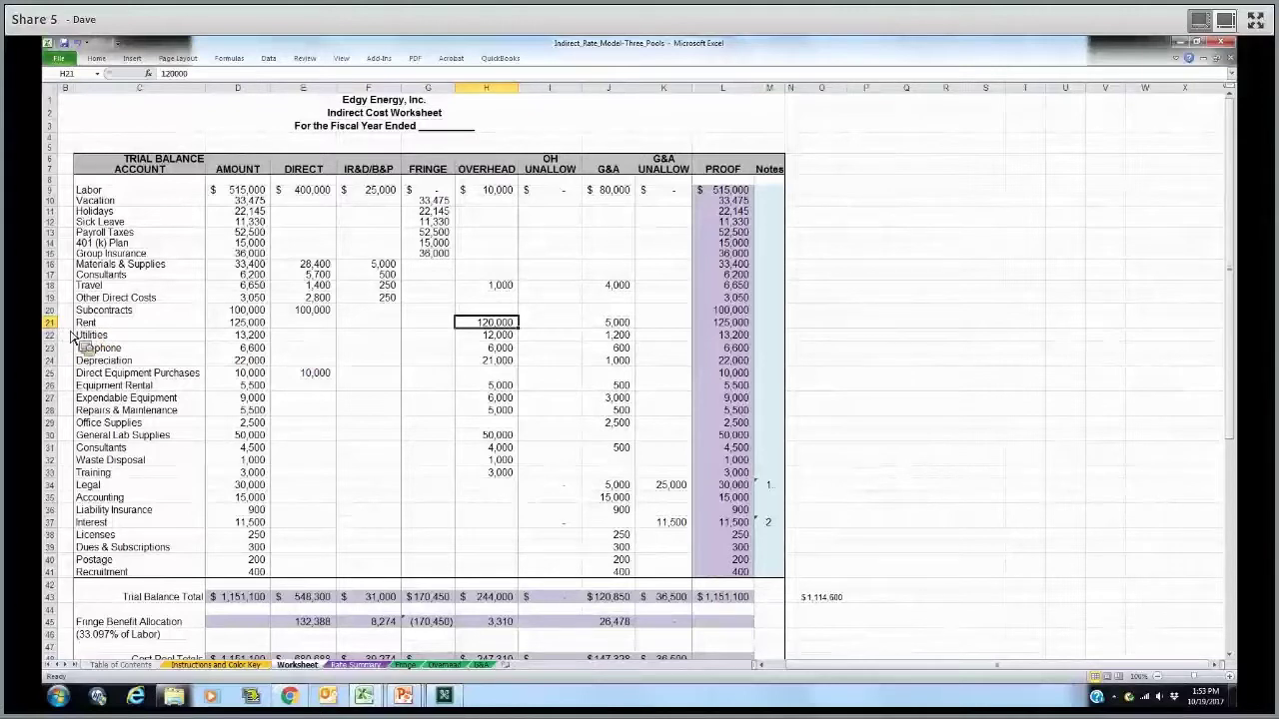
pyautogui.hotkey('shift', 'space')
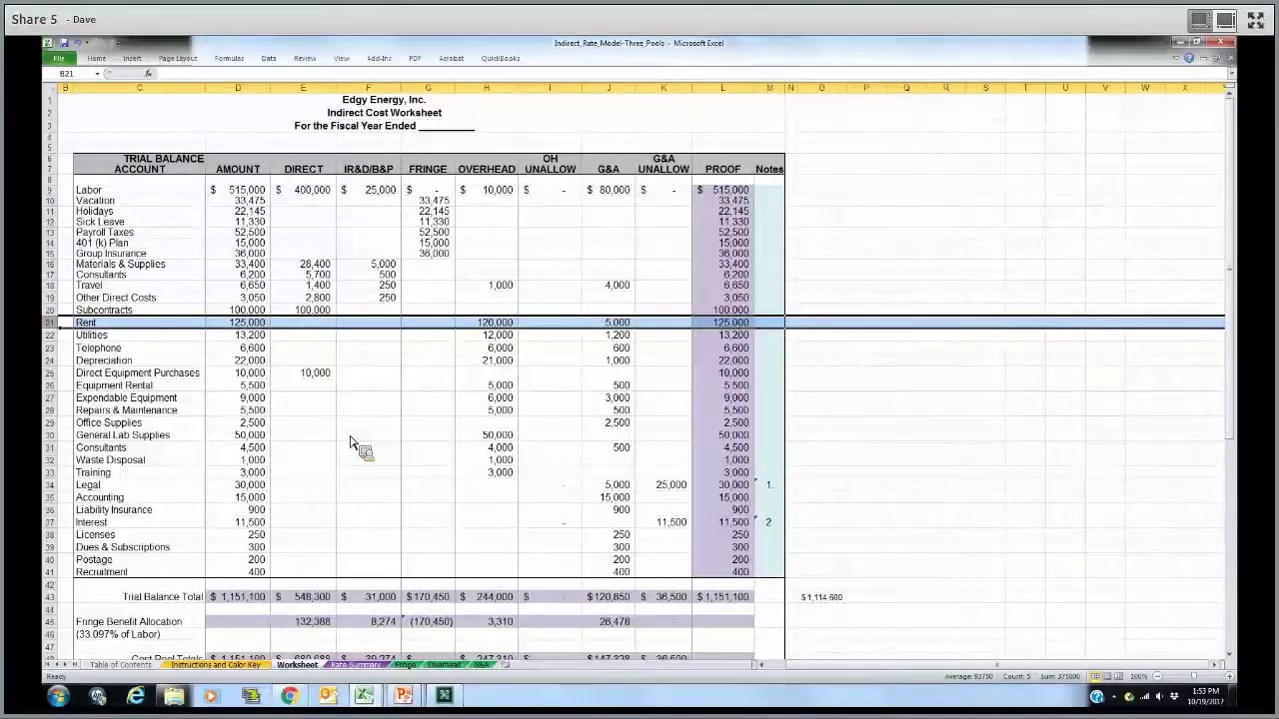
# Compare the Rent row's Overhead and G&A amounts on the worksheet, and check the Utilities overhead amount
pyautogui.click(491, 326)
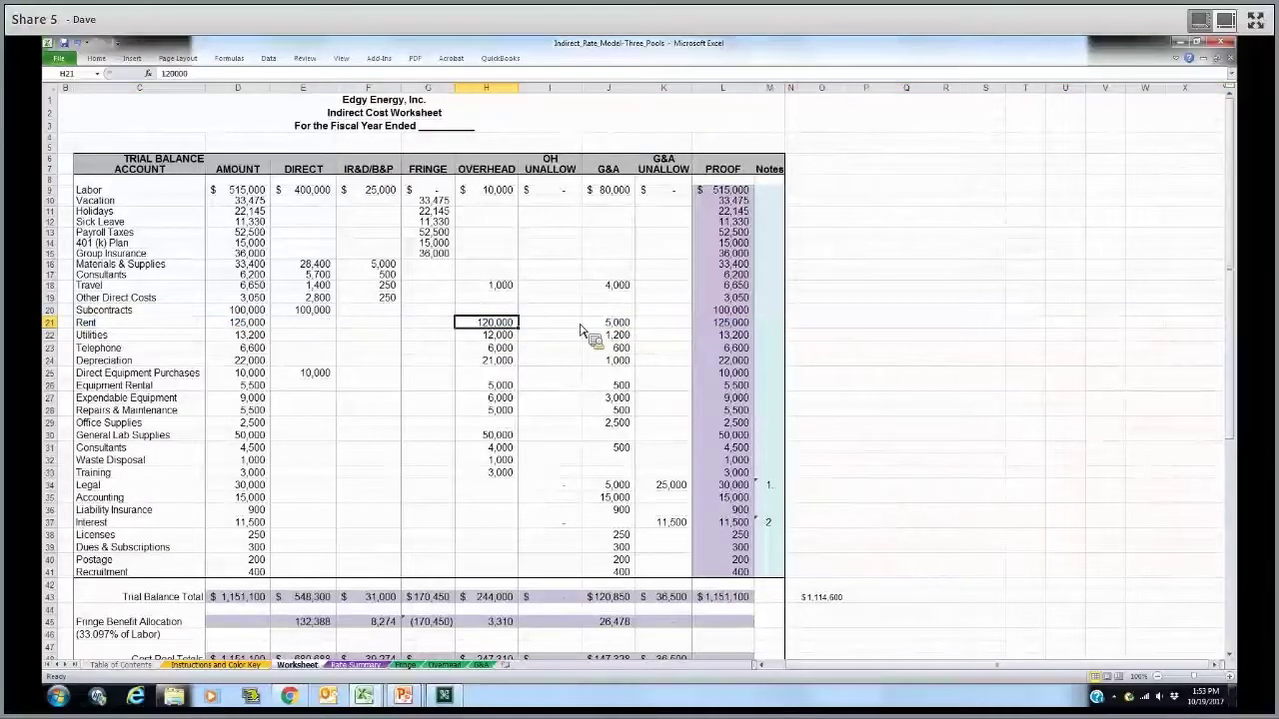
pyautogui.press('Right')
pyautogui.press('Right')
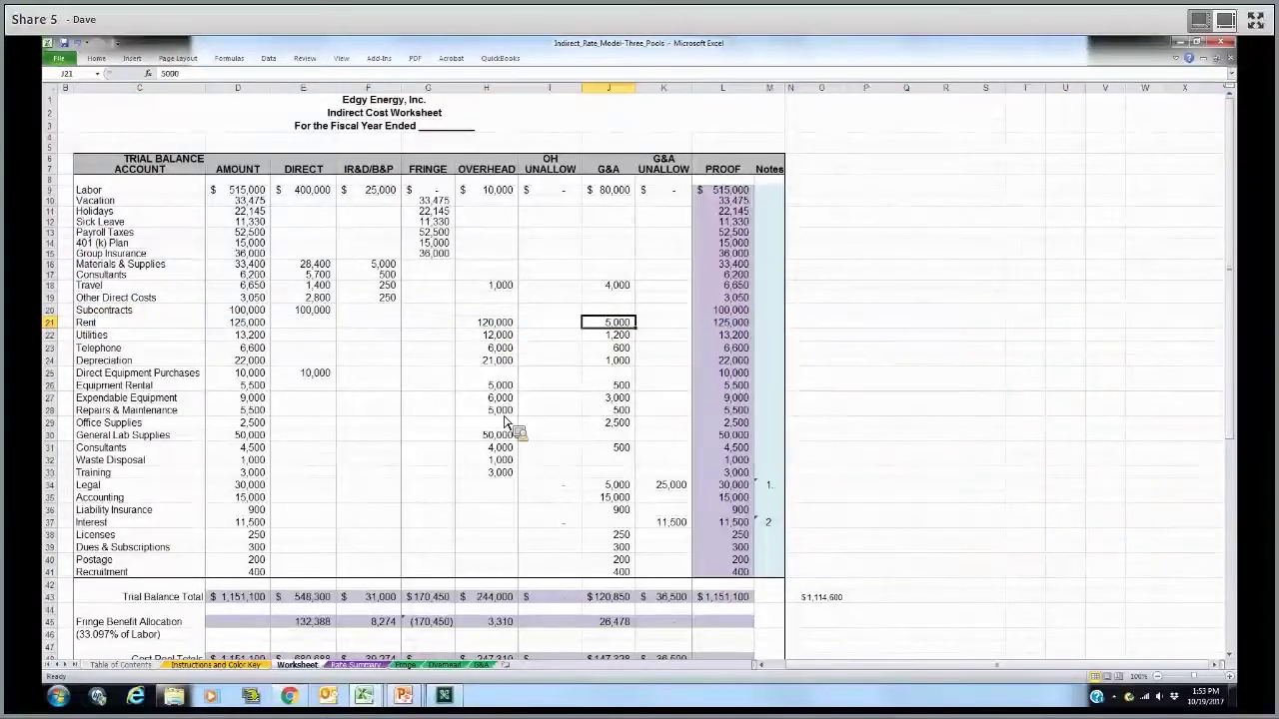
pyautogui.press('Left')
pyautogui.press('Left')
pyautogui.press('Down')
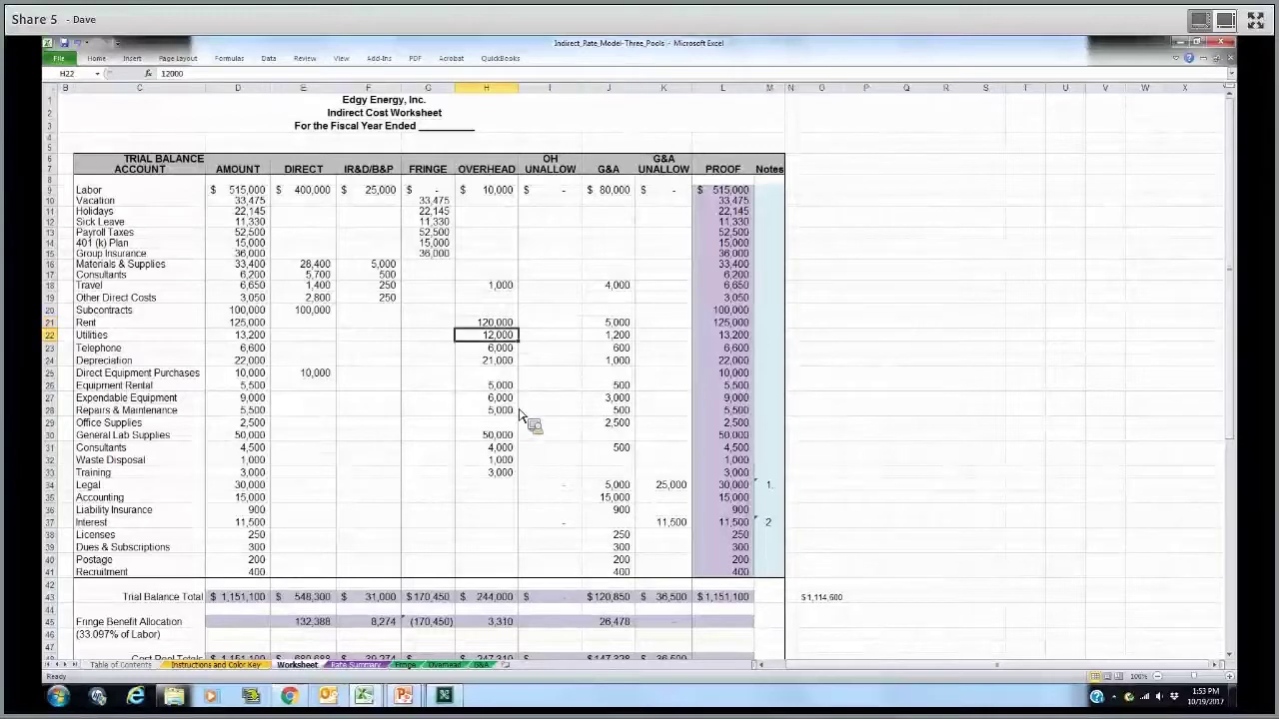
# Inspect the worksheet's overhead amounts for Repairs & Maintenance, Depreciation, Rent and Utilities
pyautogui.click(517, 410)
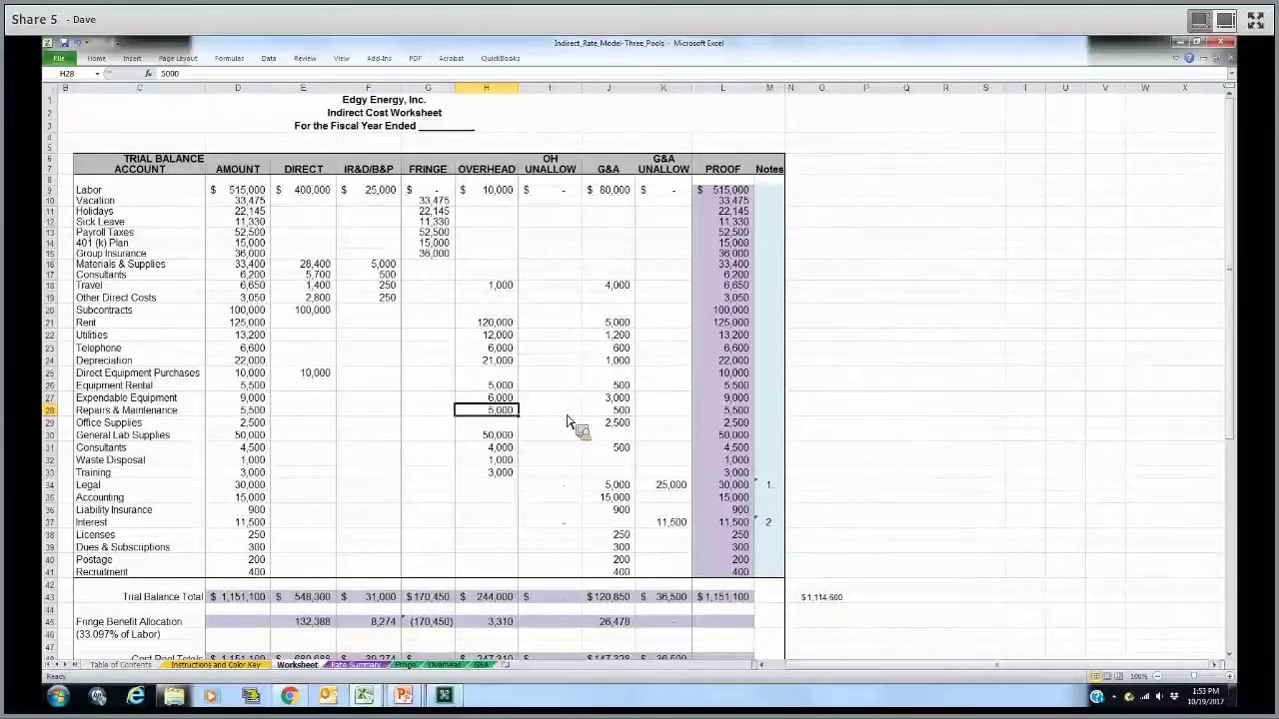
pyautogui.click(500, 359)
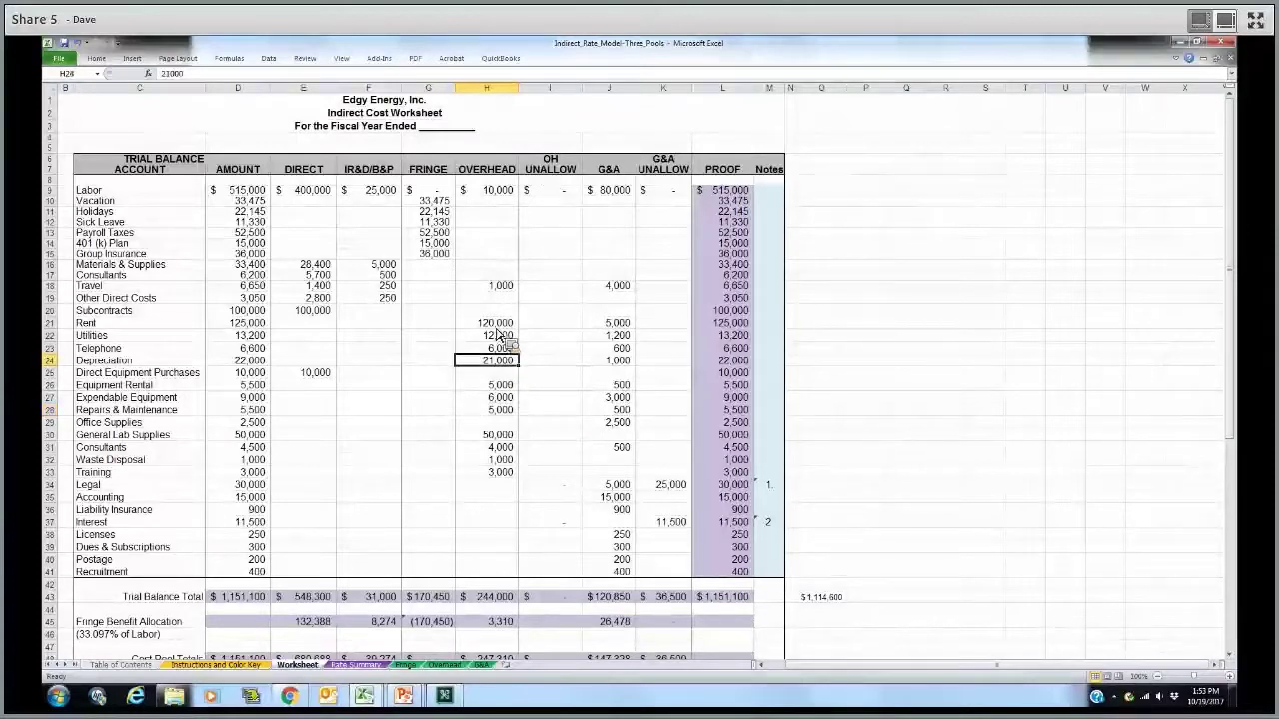
pyautogui.click(498, 322)
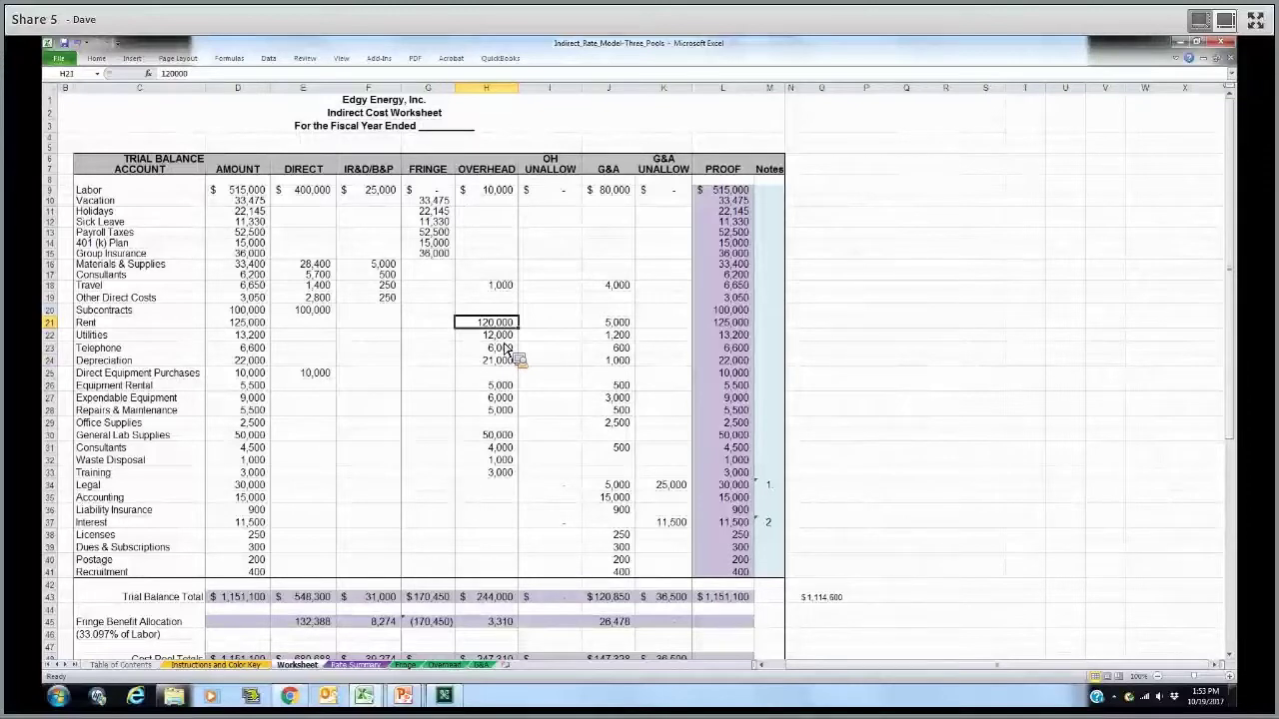
pyautogui.press('Down')
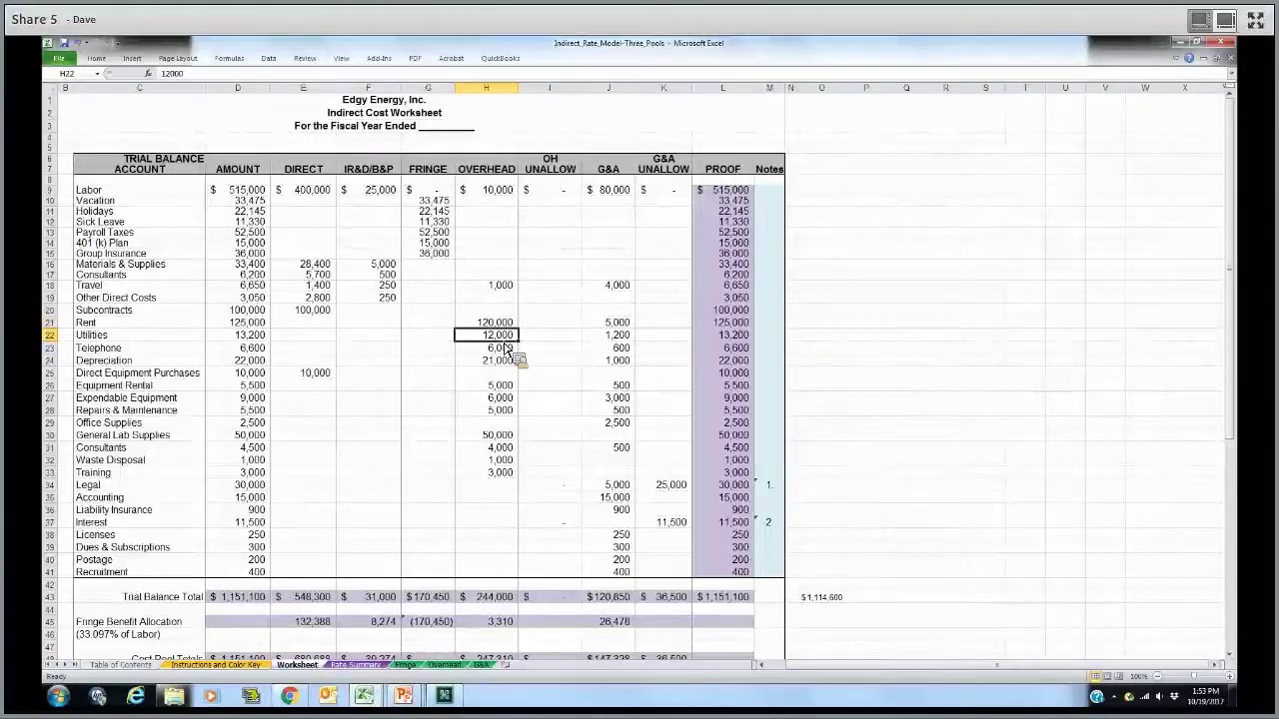
pyautogui.press('Up')
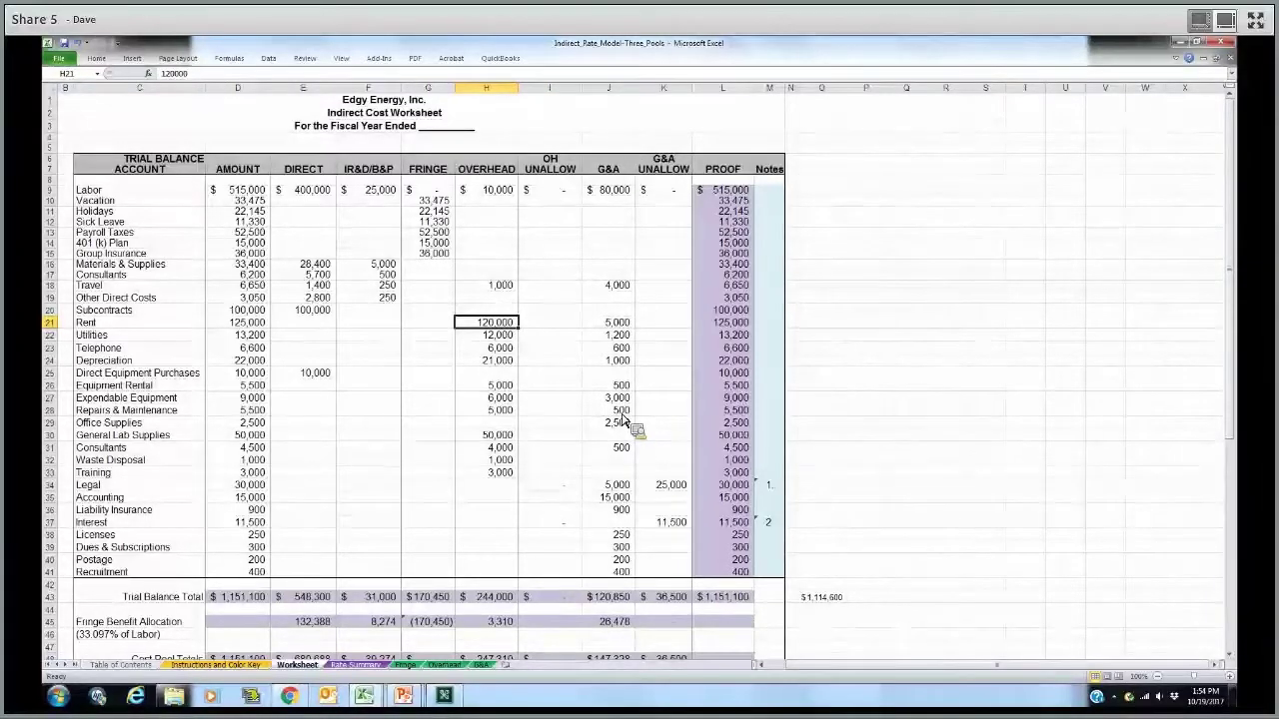
# Open the Overhead sheet and inspect the formulas for Overhead Labor Fringe Benefits and Overhead Labor in the pool
pyautogui.click(446, 664)
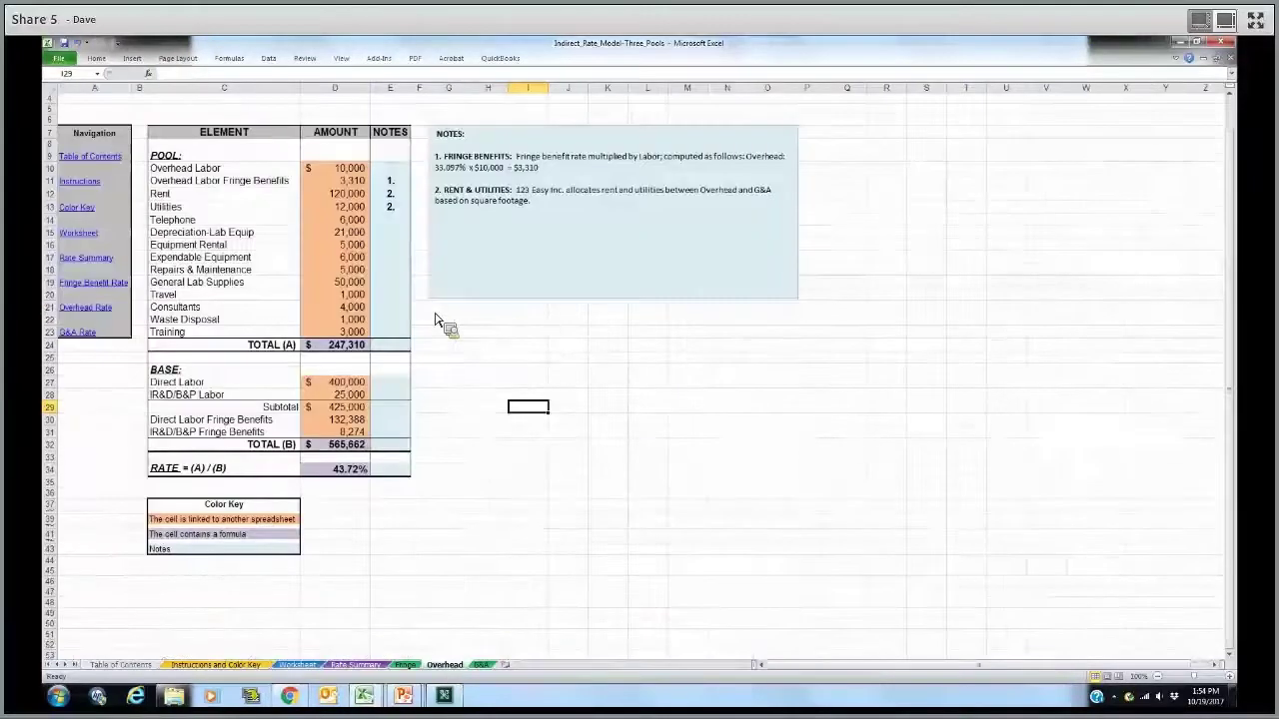
pyautogui.scroll(1, 370, 170)
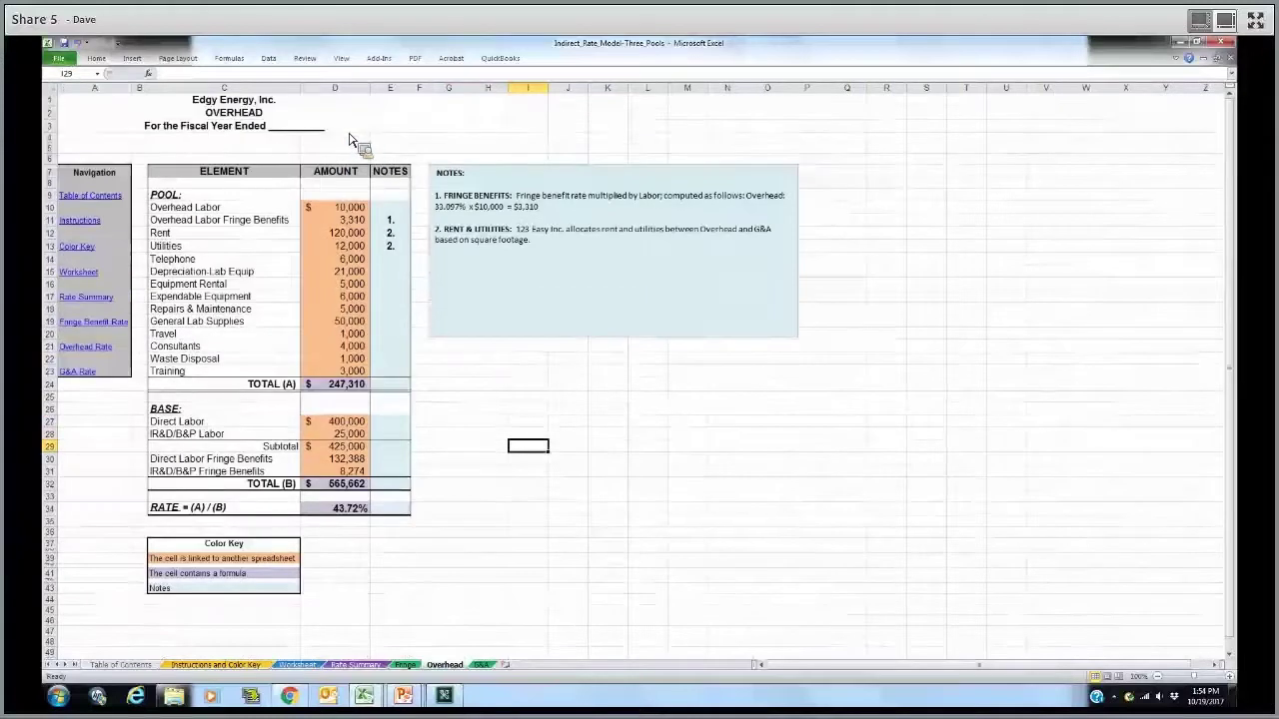
pyautogui.click(343, 225)
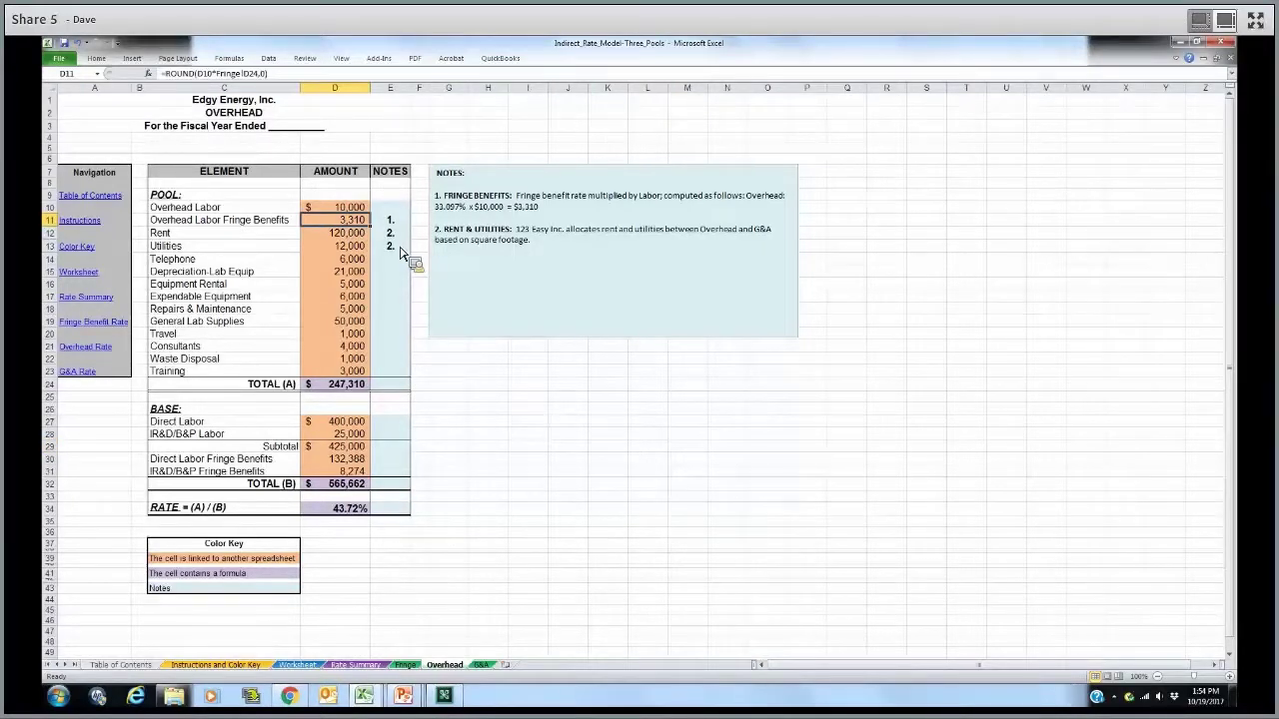
pyautogui.press('Up')
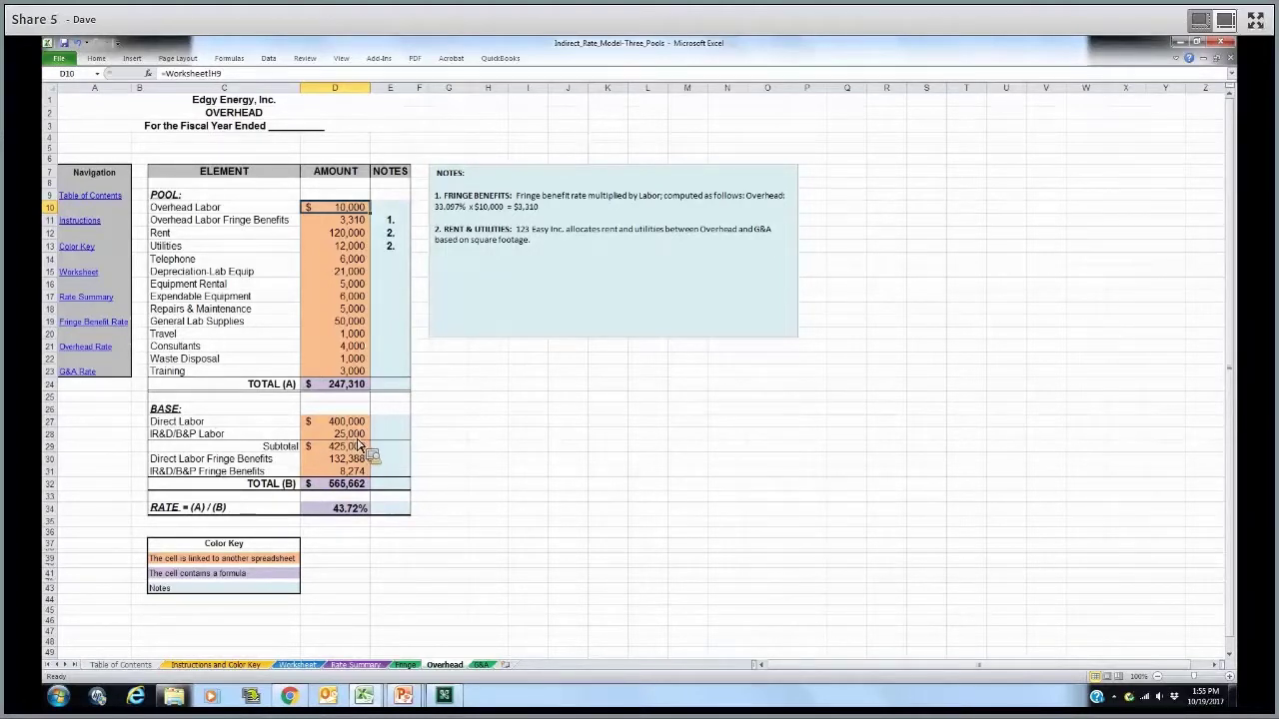
# Review the overhead base amounts from Direct Labor and IR&D/B&P Labor through their two fringe benefit amounts
pyautogui.click(349, 423)
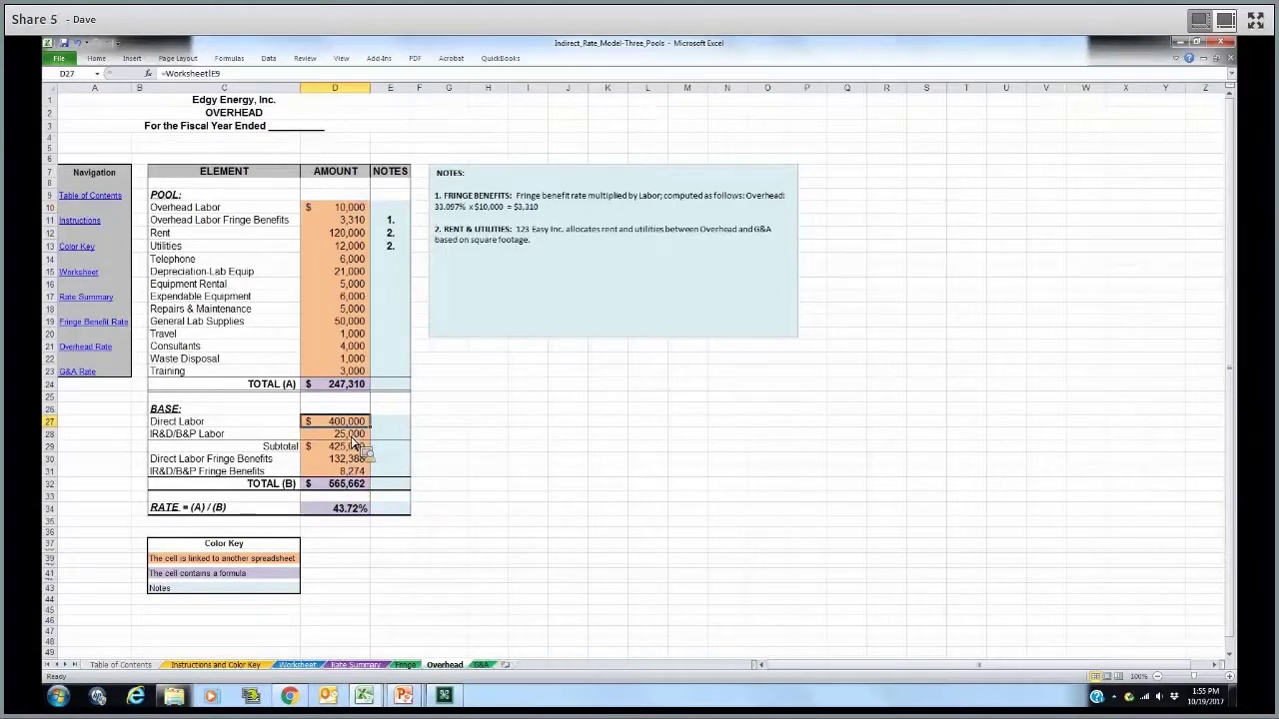
pyautogui.press('Down')
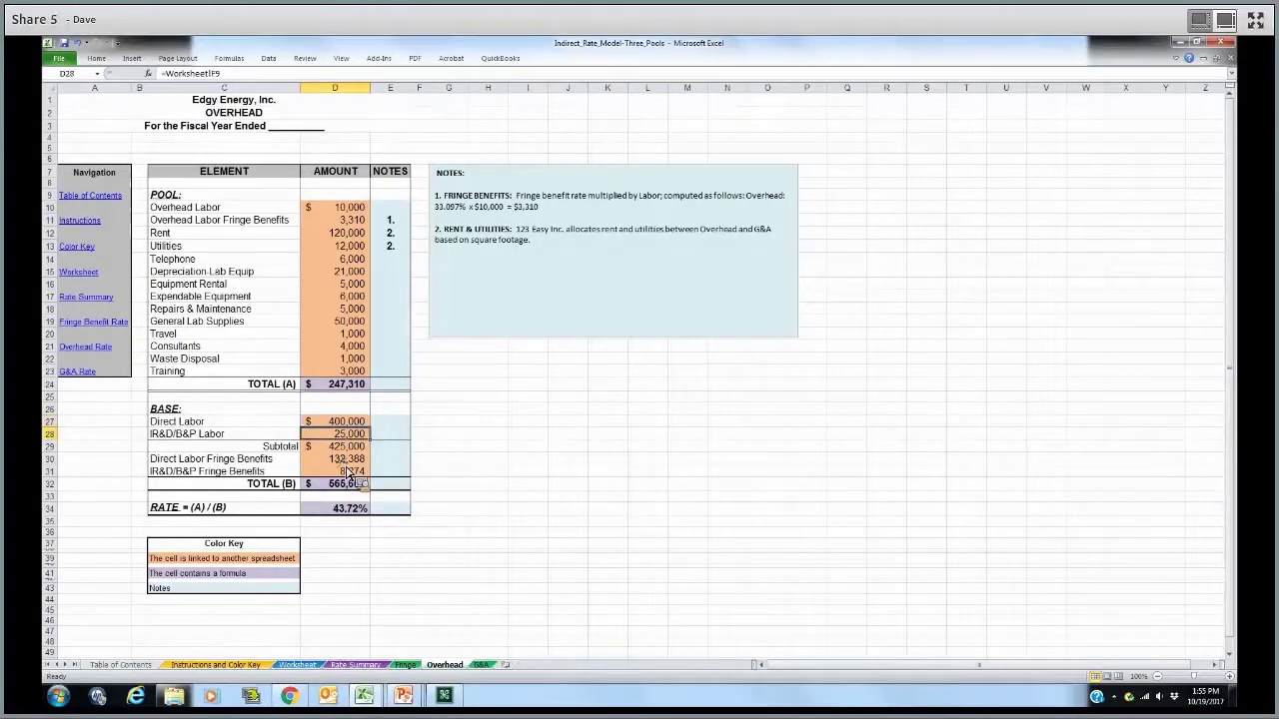
pyautogui.press('Down')
pyautogui.press('Down')
pyautogui.hotkey('shift', 'Down')
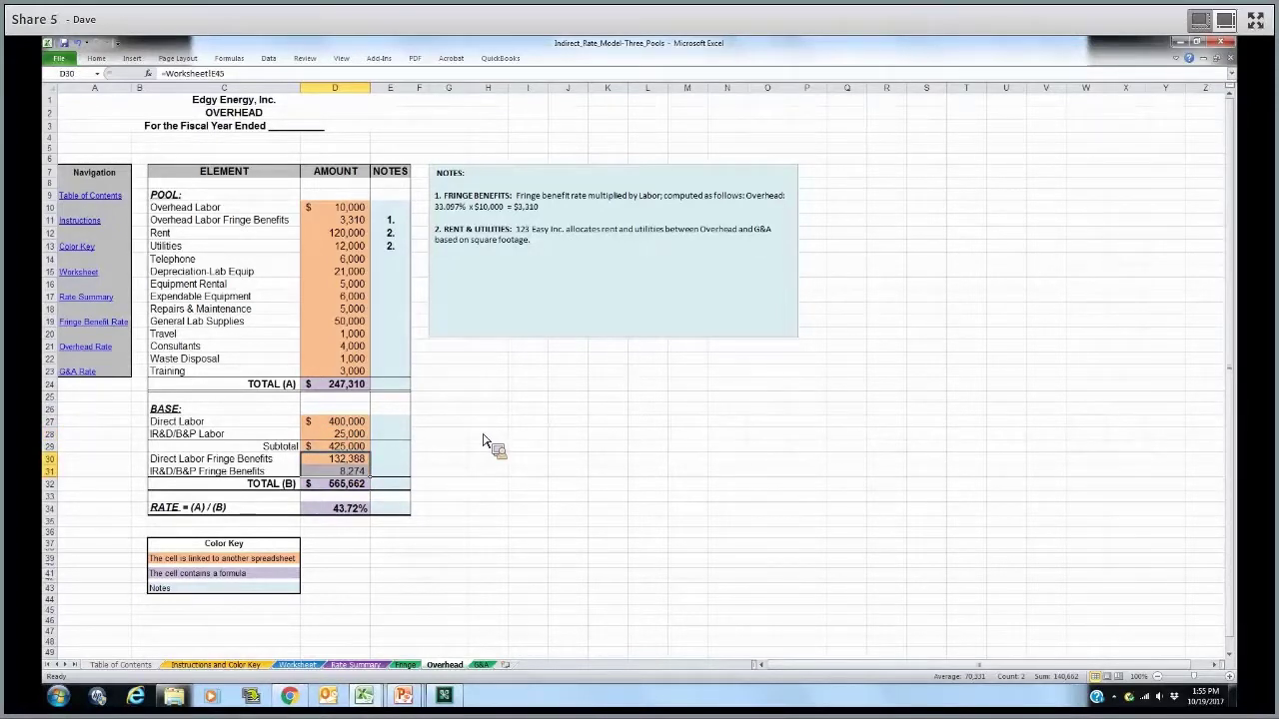
pyautogui.hotkey('shift', 'Up')
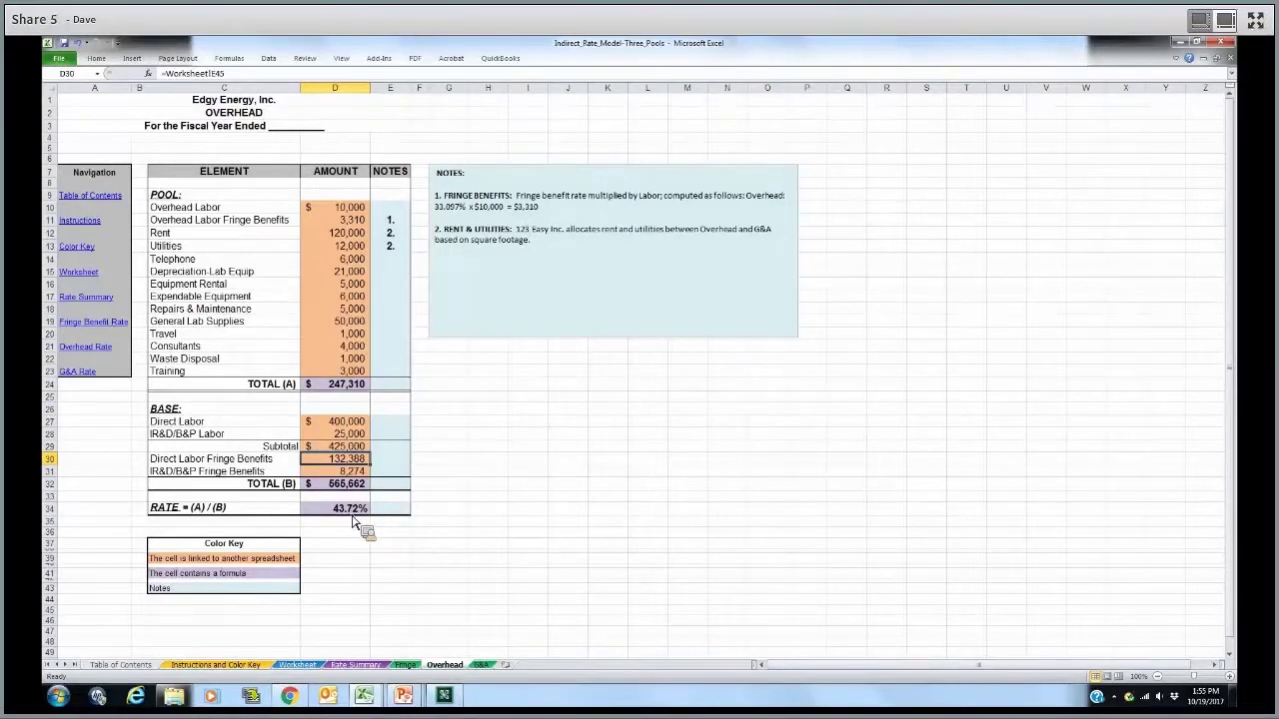
# Inspect the overhead rate formula below the base total
pyautogui.press('Down')
pyautogui.press('Down')
pyautogui.press('Down')
pyautogui.press('Down')
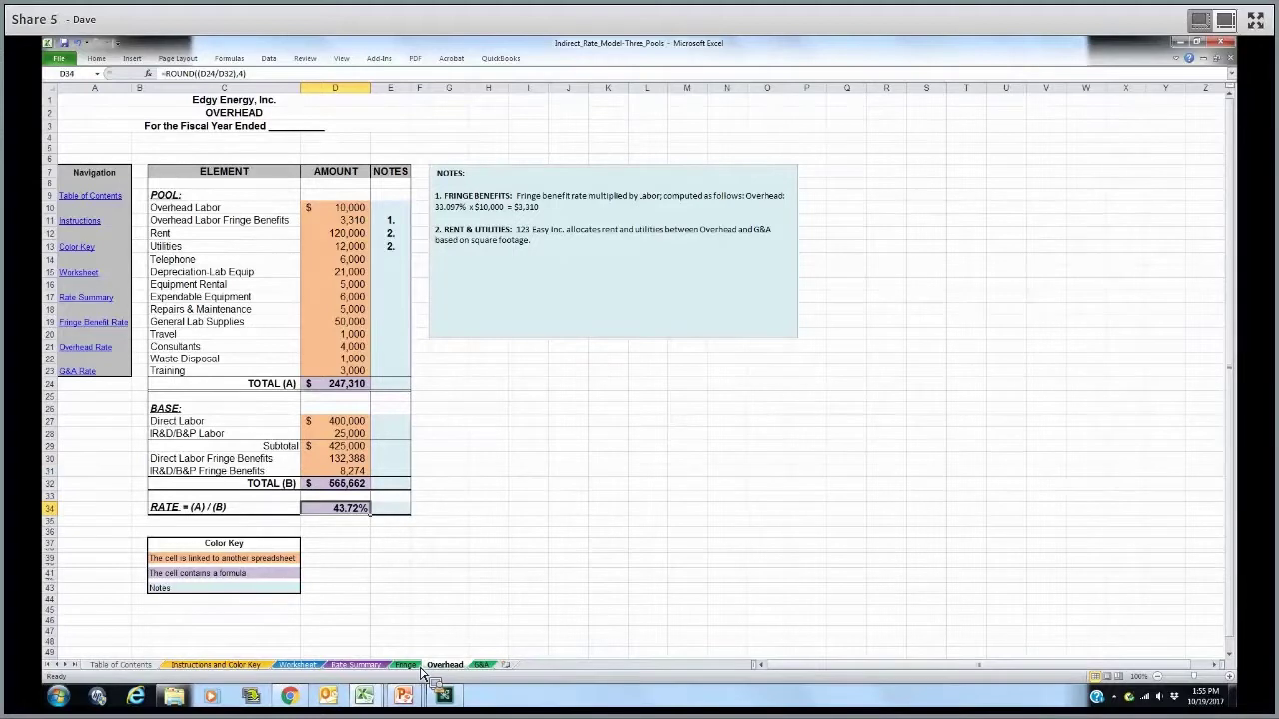
# Highlight the Fringe column on the Worksheet sheet and view the corresponding pool, base and rate on the Fringe sheet
pyautogui.moveTo(420, 669); pyautogui.dragTo(319, 671)
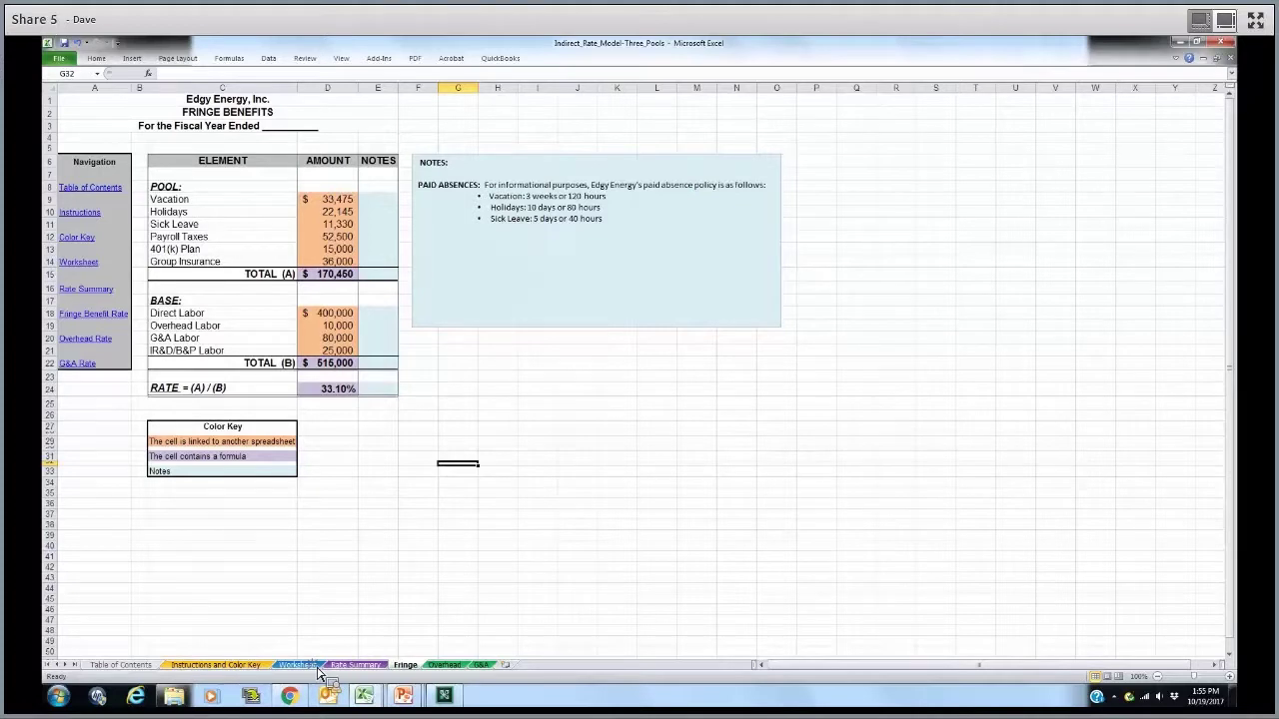
pyautogui.click(318, 668)
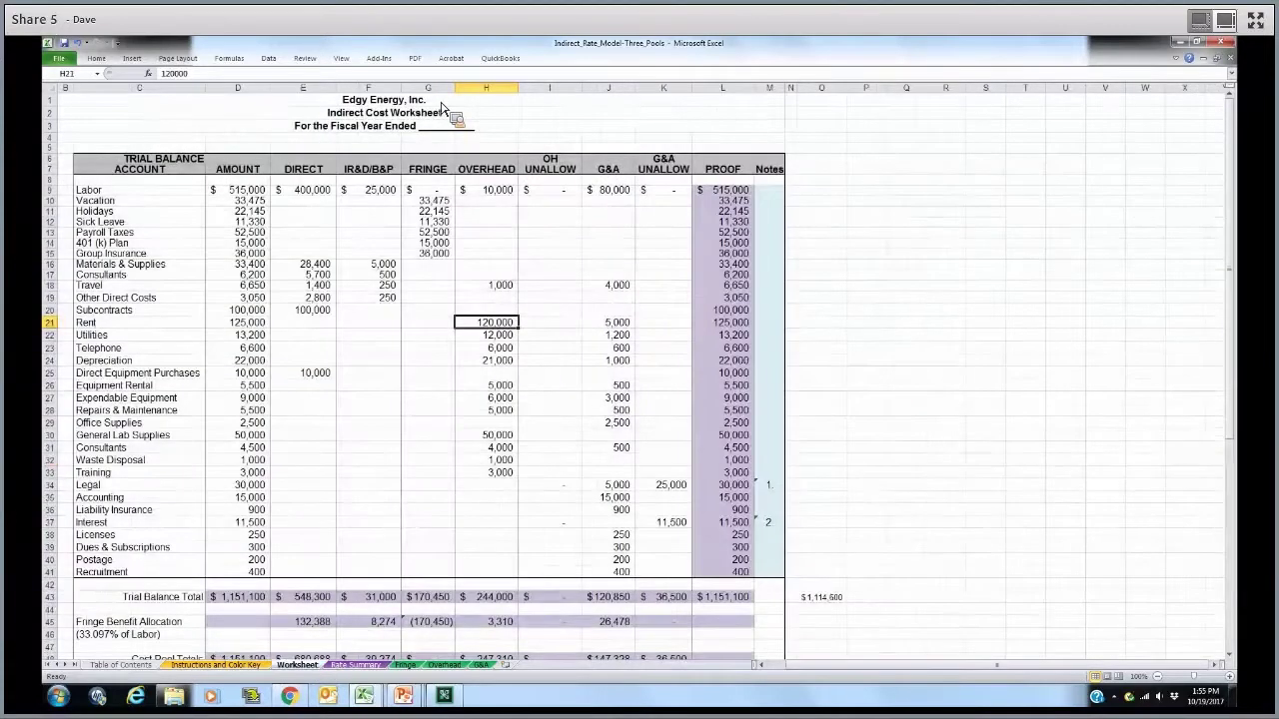
pyautogui.click(437, 159)
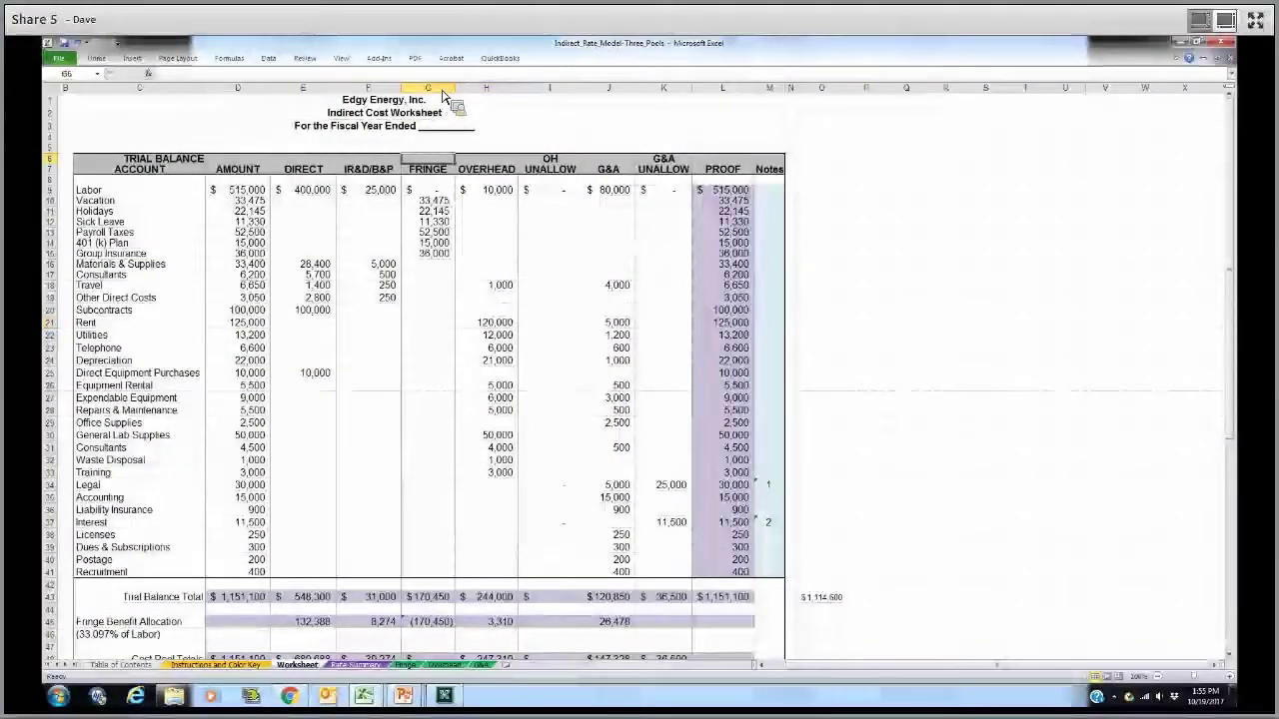
pyautogui.click(443, 90)
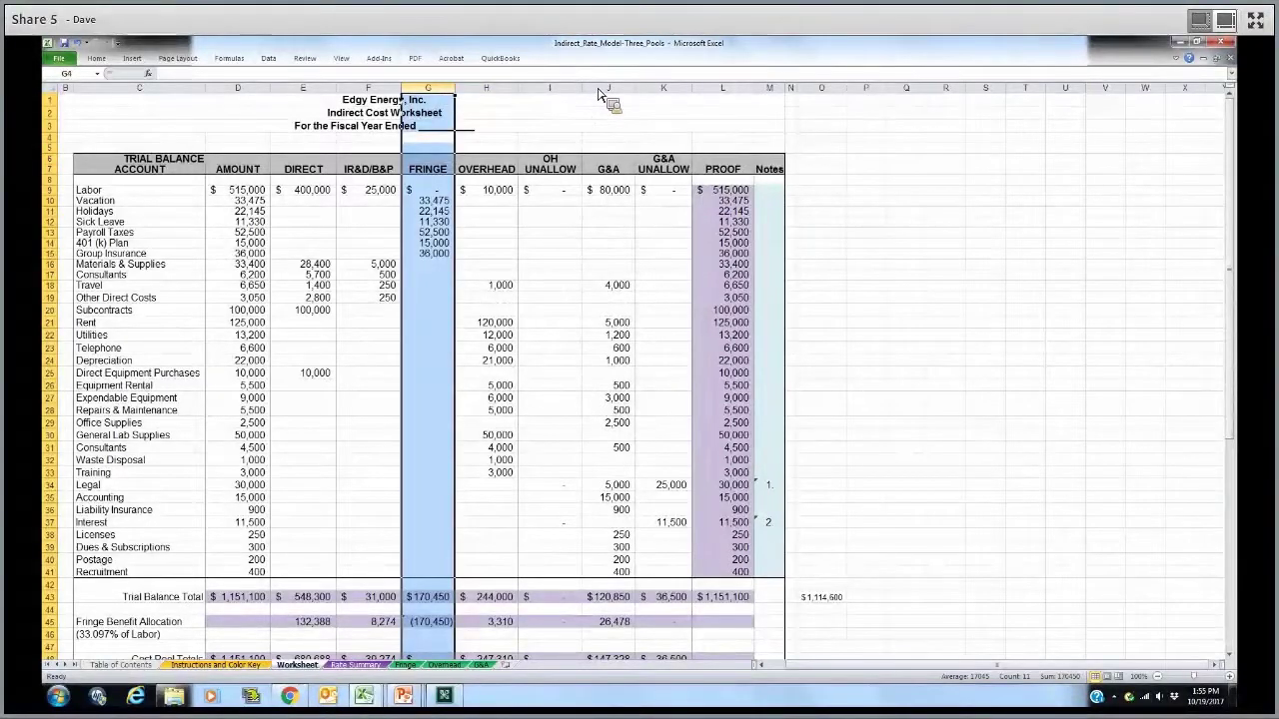
pyautogui.click(406, 665)
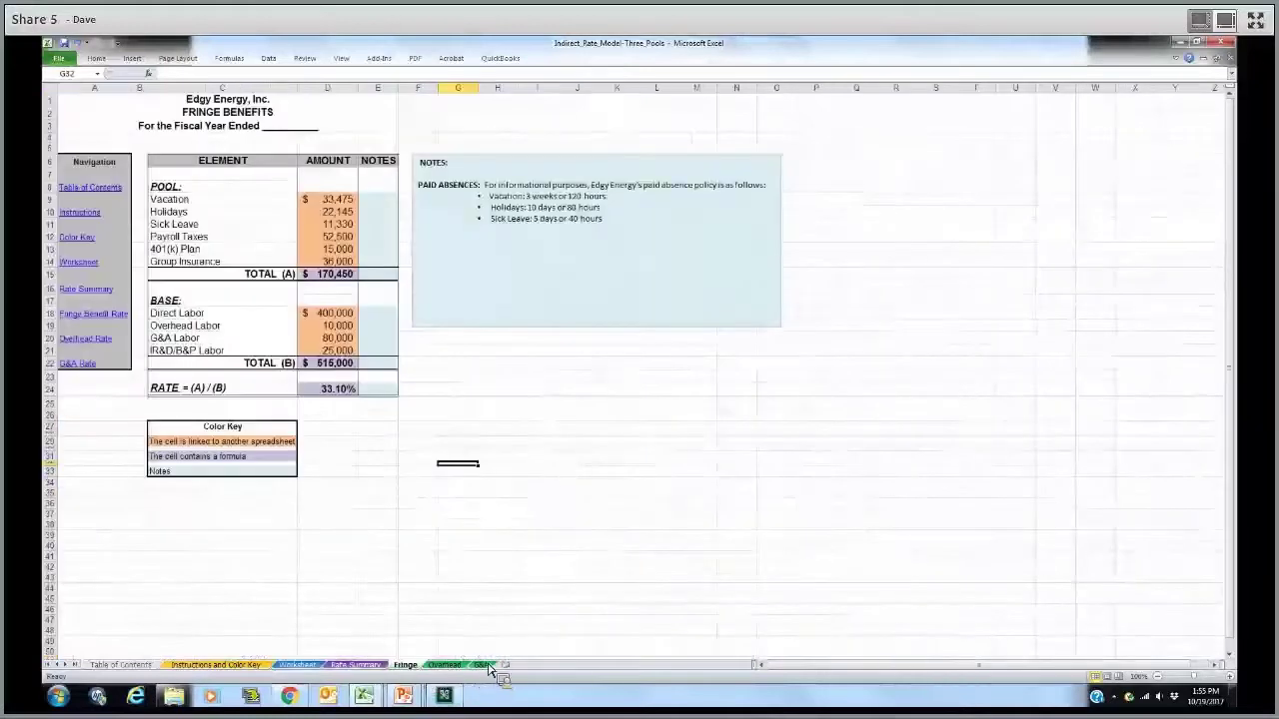
# Open the G&A sheet and review its pool elements, total cost base and resulting rate
pyautogui.moveTo(485, 676); pyautogui.dragTo(515, 562)
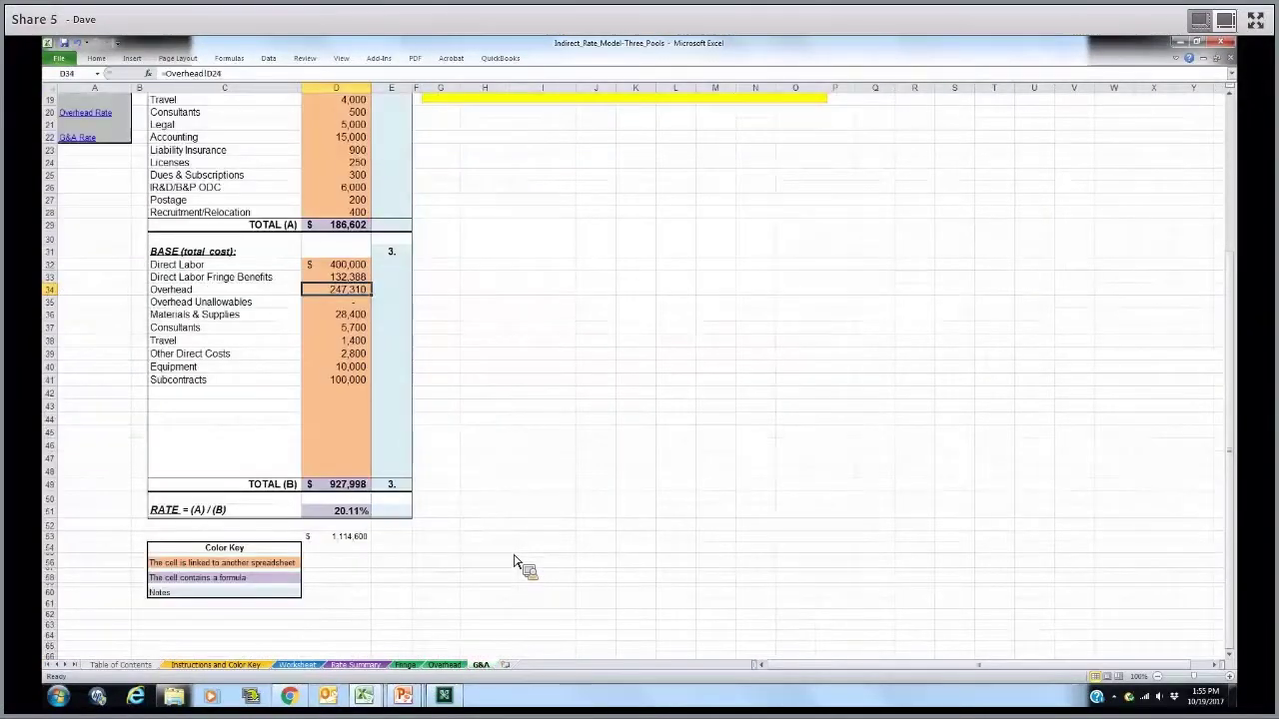
pyautogui.scroll(5, 514, 562)
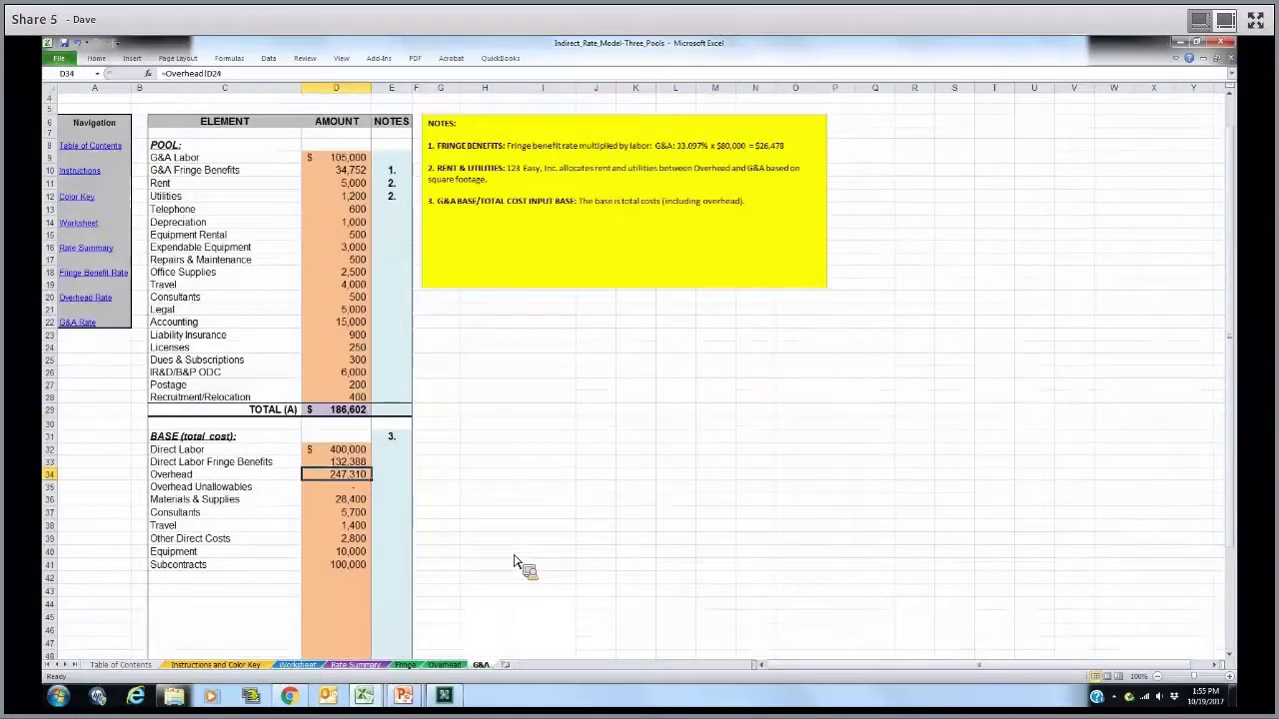
pyautogui.scroll(1, 515, 562)
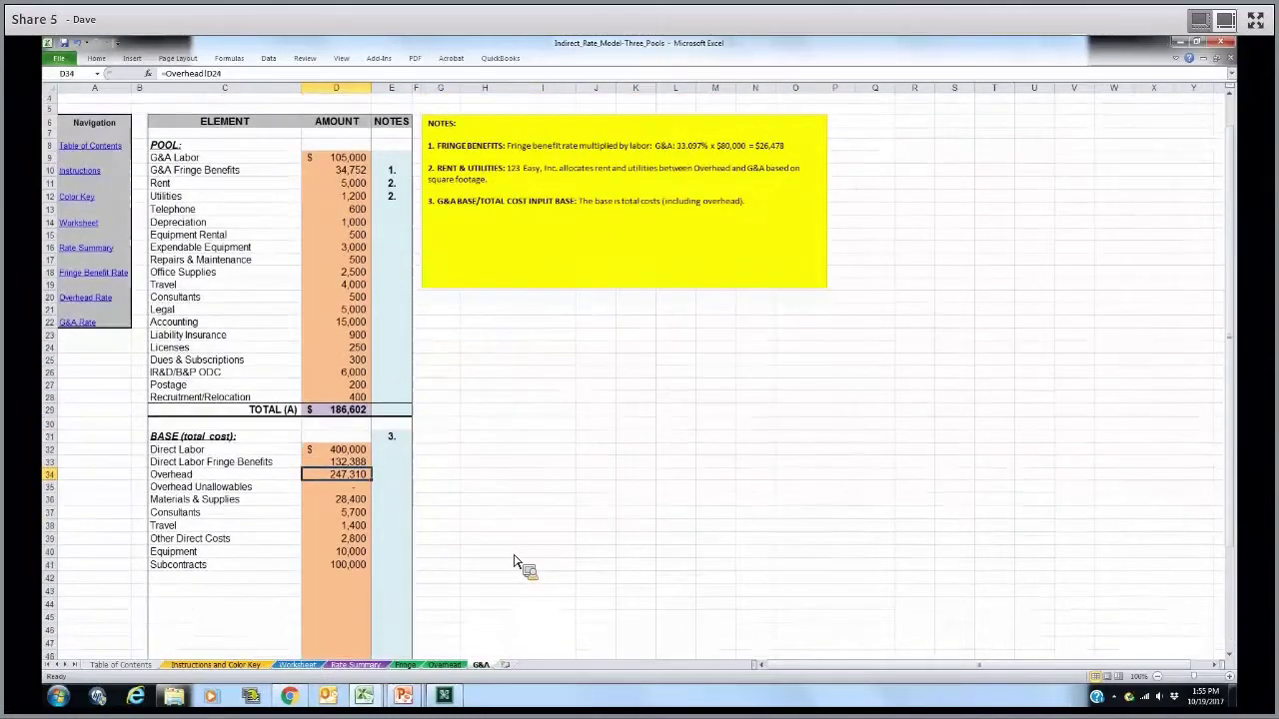
pyautogui.scroll(-4, 514, 562)
pyautogui.scroll(-1, 514, 562)
pyautogui.scroll(-4, 515, 561)
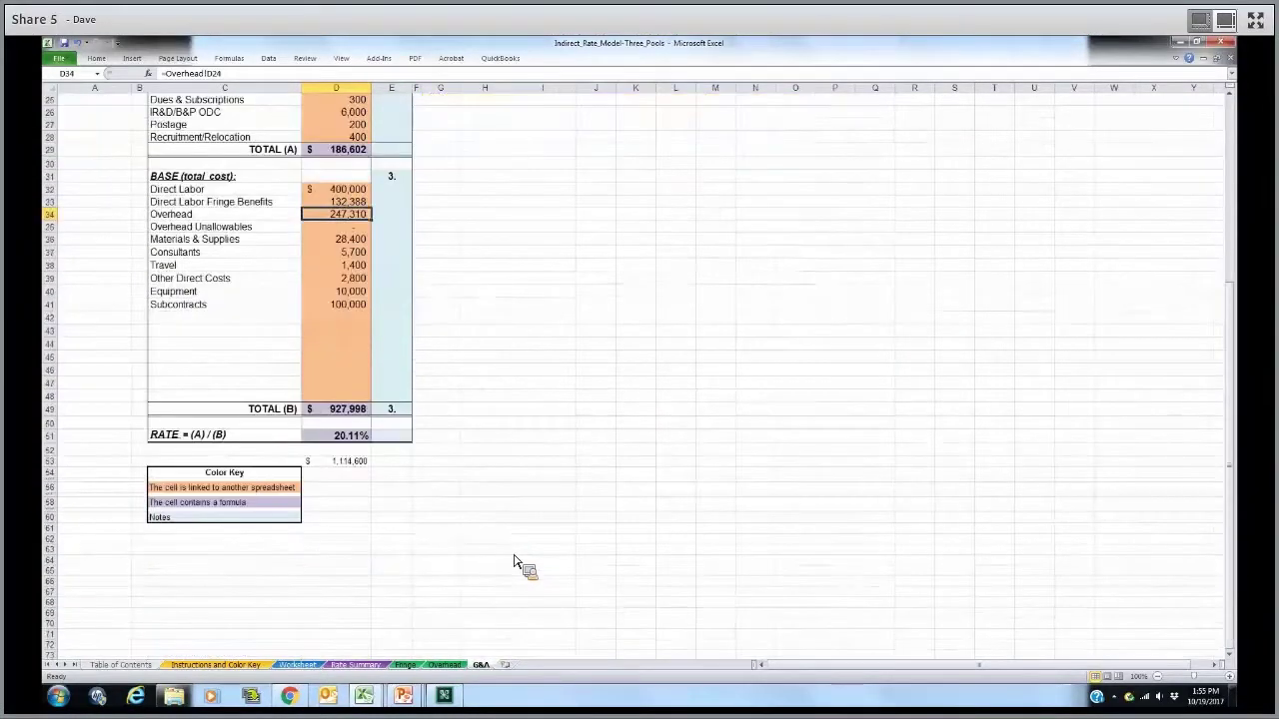
pyautogui.scroll(1, 515, 561)
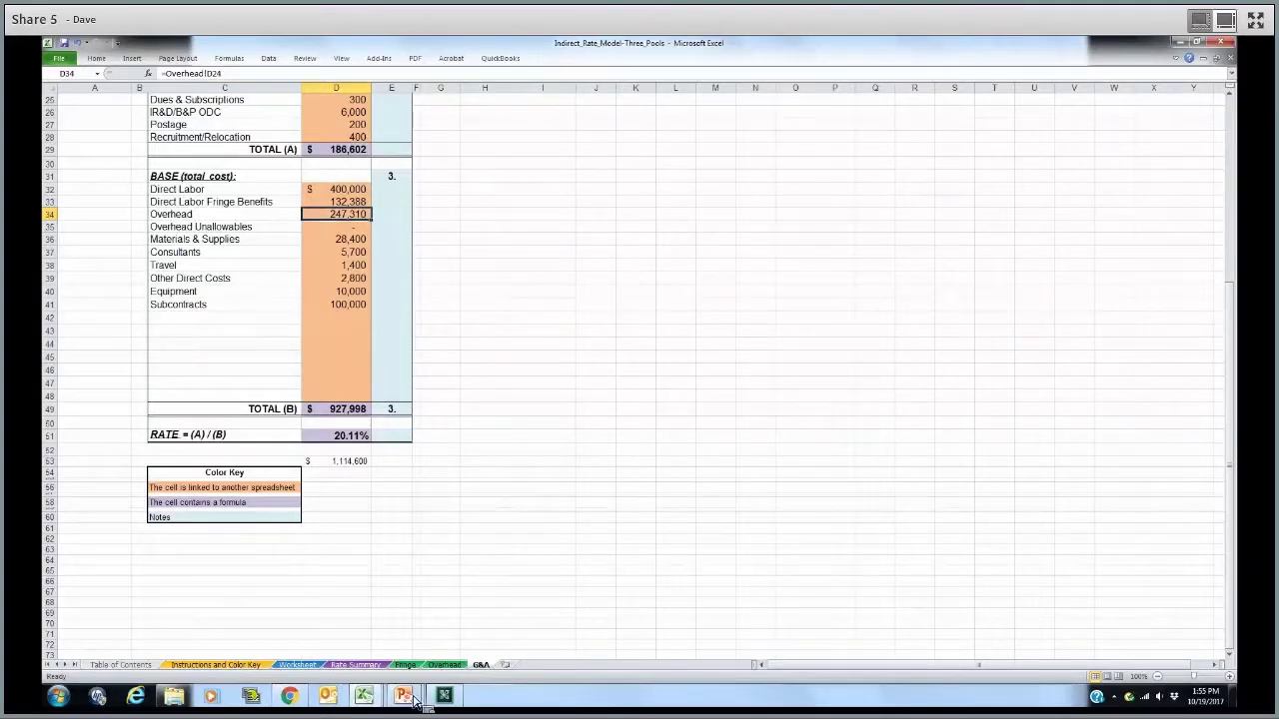
# Switch to the running PowerPoint slide show with the DOE Rate Model demo slide
pyautogui.moveTo(404, 696)
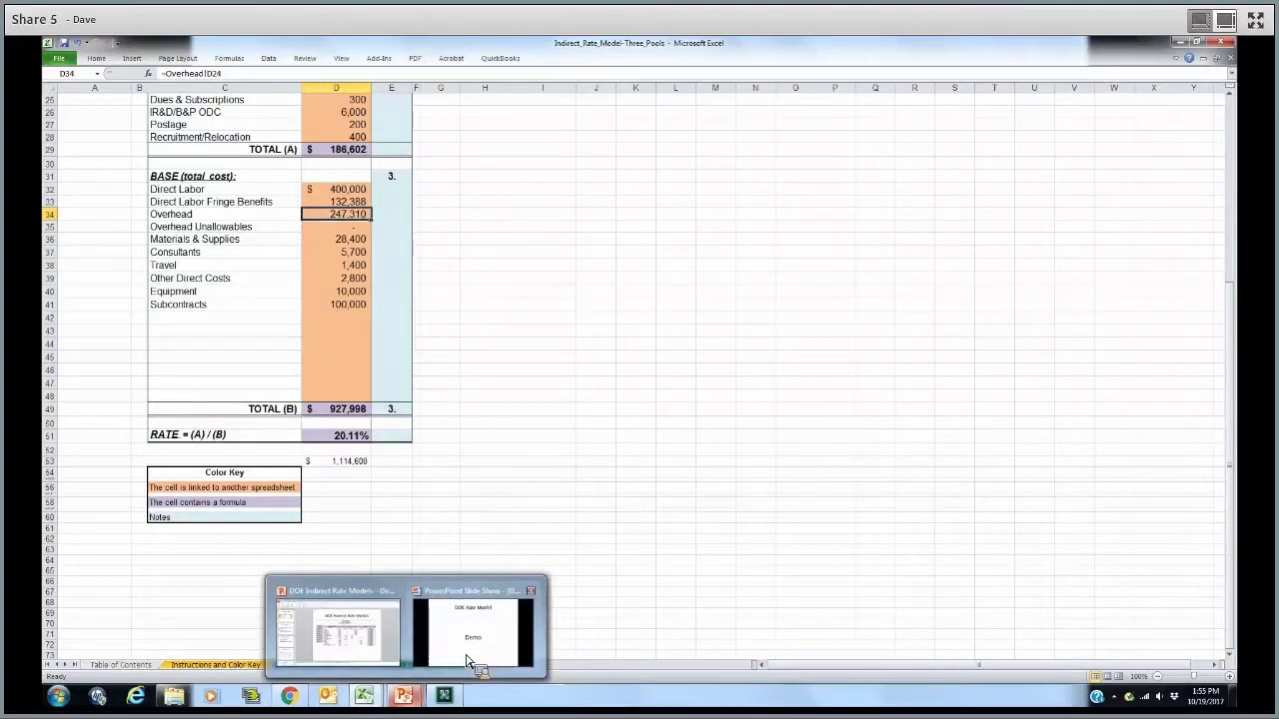
pyautogui.click(467, 662)
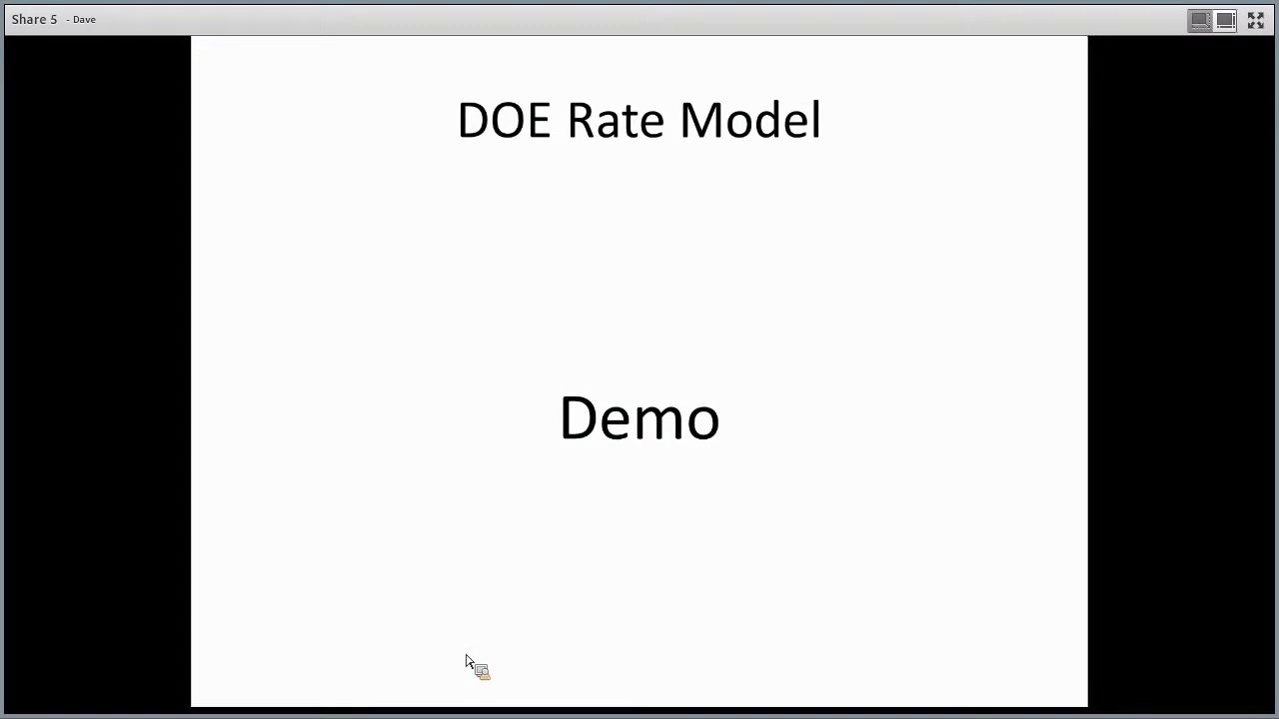